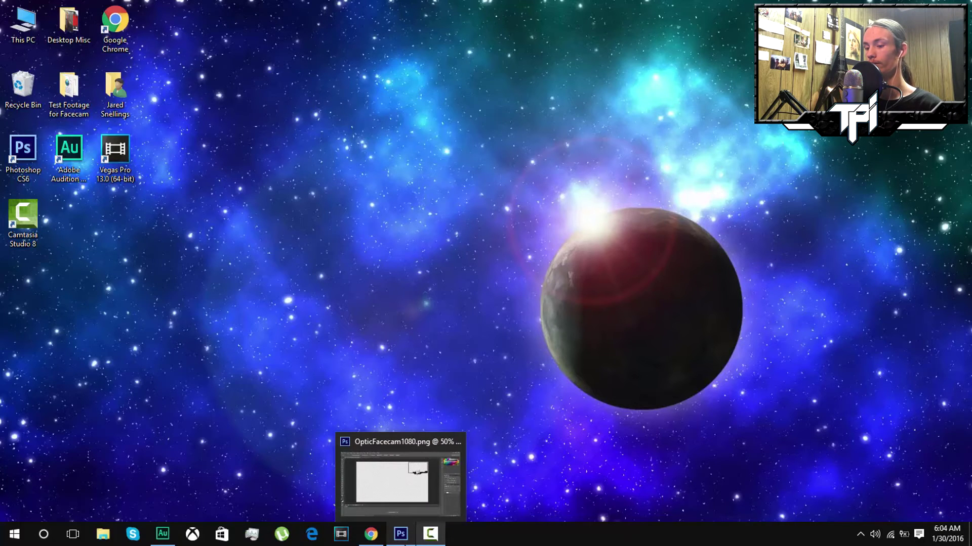
Switch to Photoshop and examine the finished facecam border with the TPI logo in OpticFacecam1080.png up close
{"action": "left_click", "coordinate": [400, 534]}
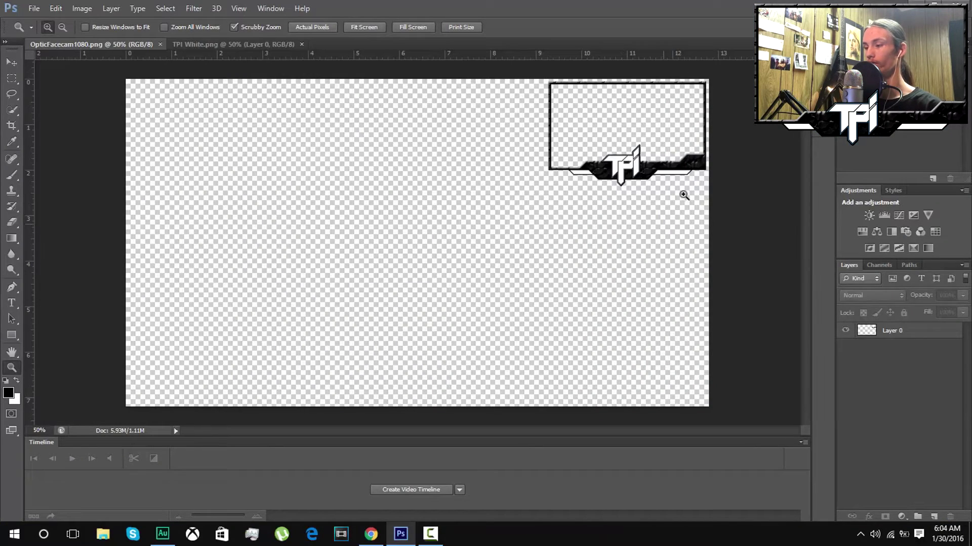
{"action": "left_click_drag", "start_coordinate": [673, 152], "coordinate": [676, 149]}
{"action": "scroll", "coordinate": [676, 152], "scroll_direction": "up", "scroll_amount": 3}
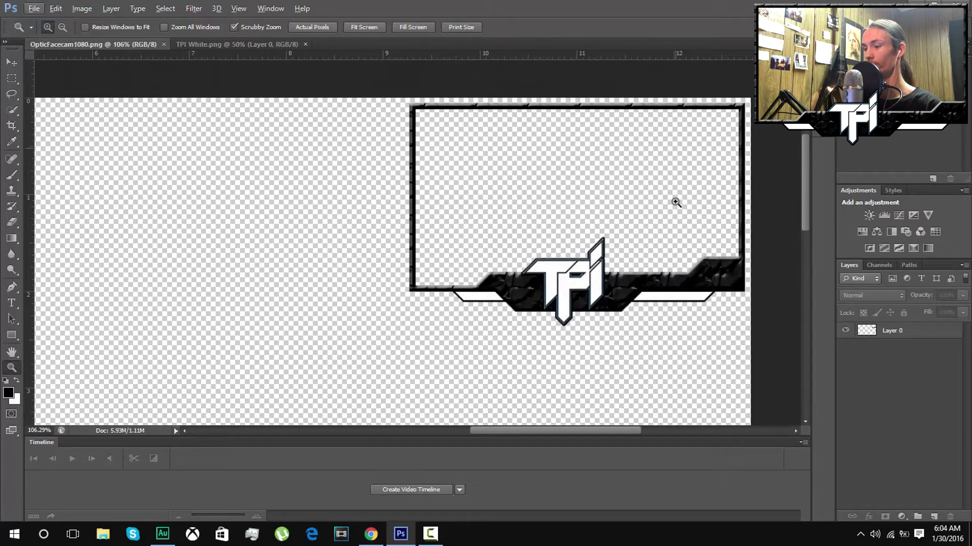
{"action": "left_click", "coordinate": [675, 202]}
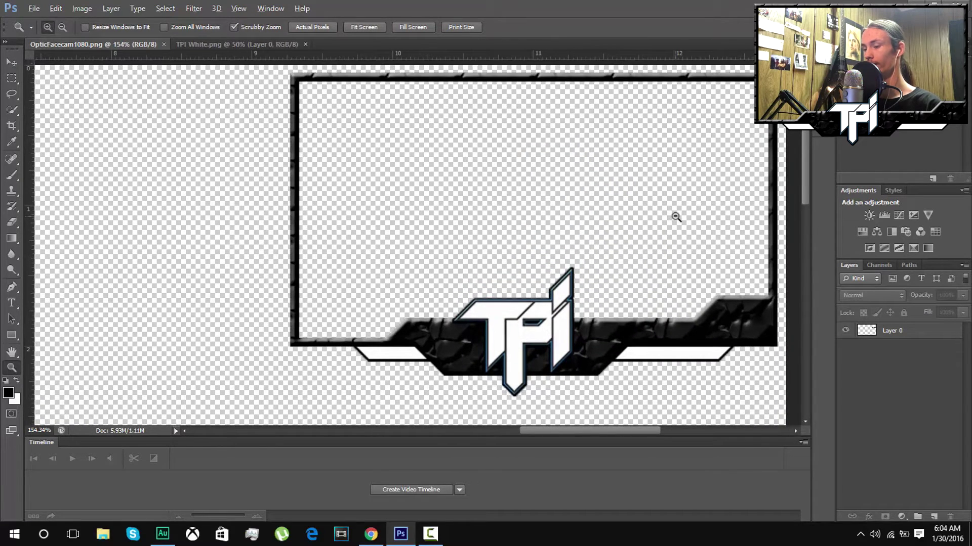
{"action": "left_click", "coordinate": [676, 216], "text": "alt"}
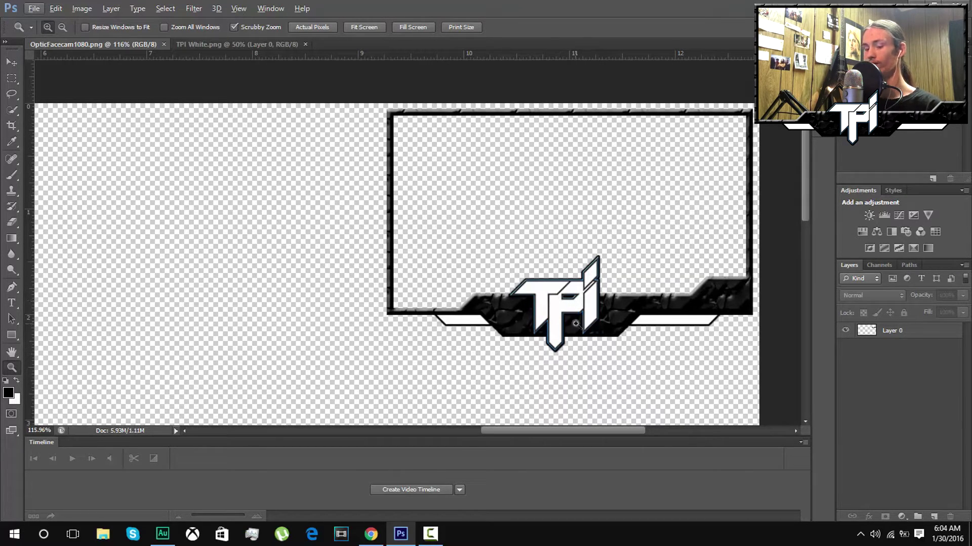
{"action": "left_click_drag", "start_coordinate": [459, 314], "coordinate": [624, 327]}
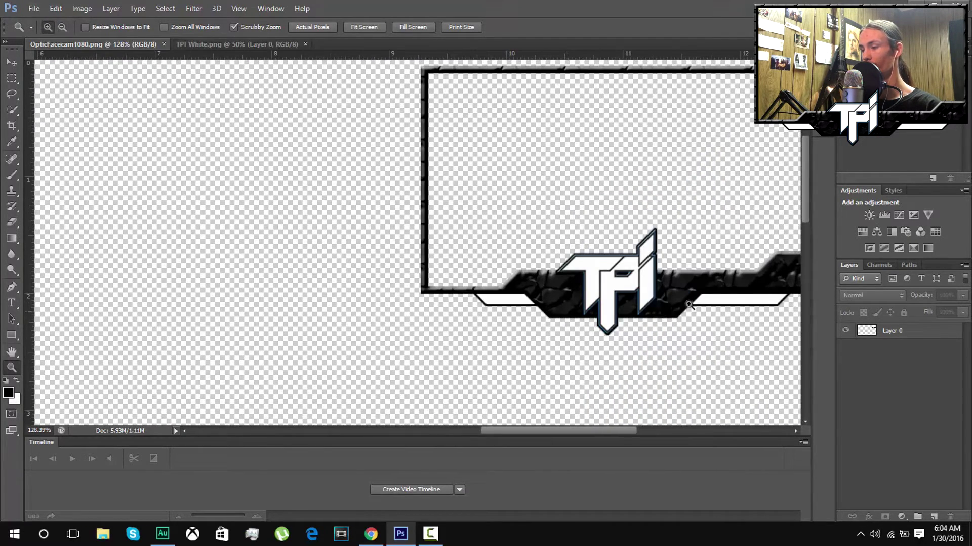
{"action": "left_click_drag", "start_coordinate": [575, 405], "coordinate": [553, 327]}
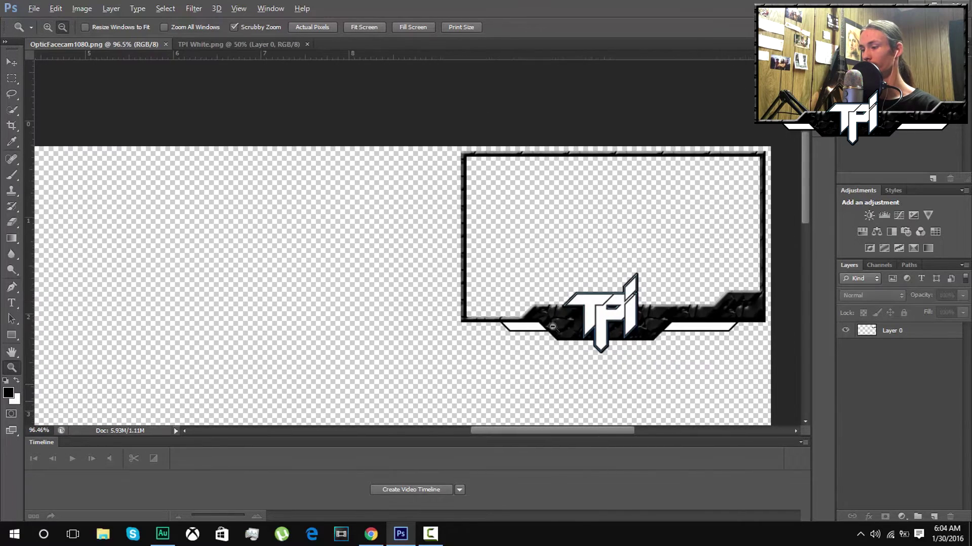
{"action": "left_click_drag", "start_coordinate": [473, 282], "coordinate": [521, 276]}
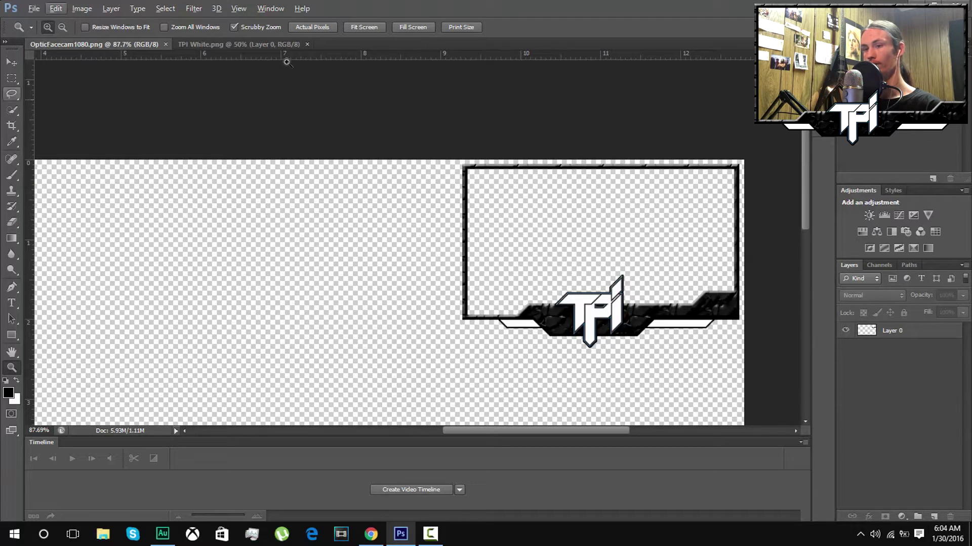
Create a new document named FC Test, 1920 by 1080 pixels at 150 pixels/inch, RGB Color, with a transparent background
{"action": "left_click", "coordinate": [35, 8]}
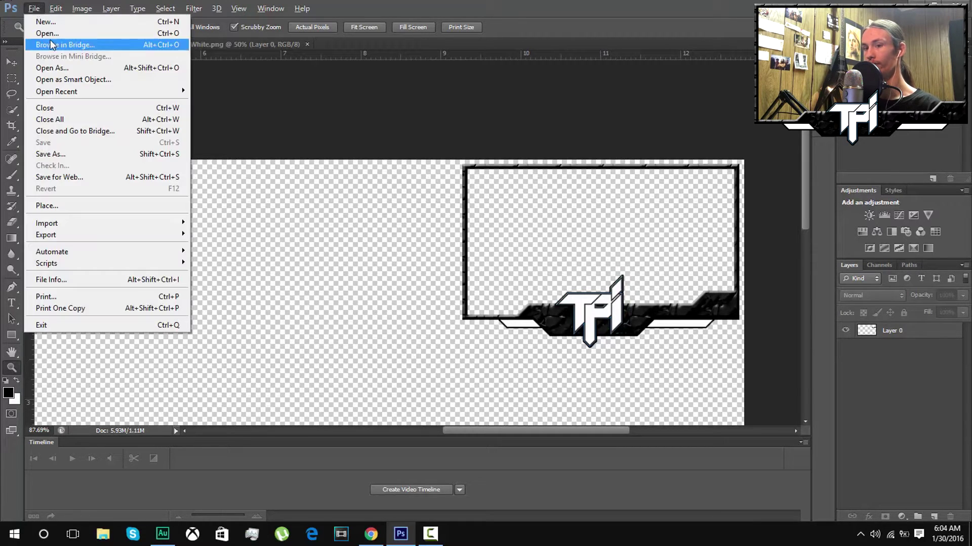
{"action": "left_click", "coordinate": [62, 22]}
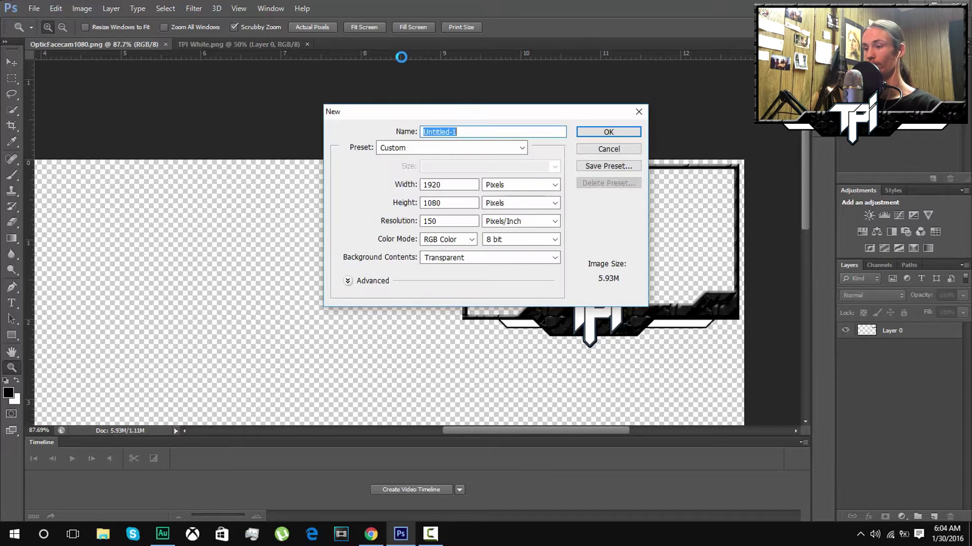
{"action": "key", "text": "BackSpace"}
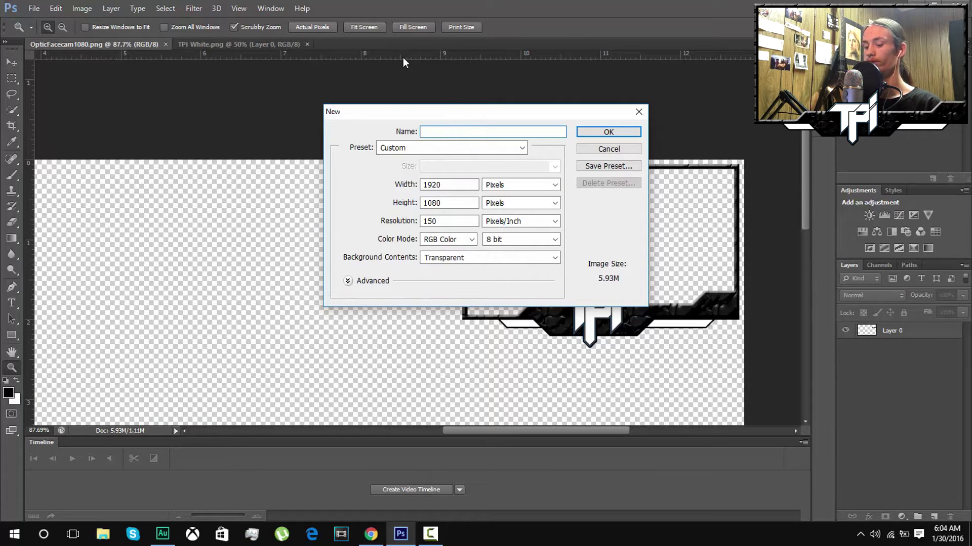
{"action": "type", "text": "FC "}
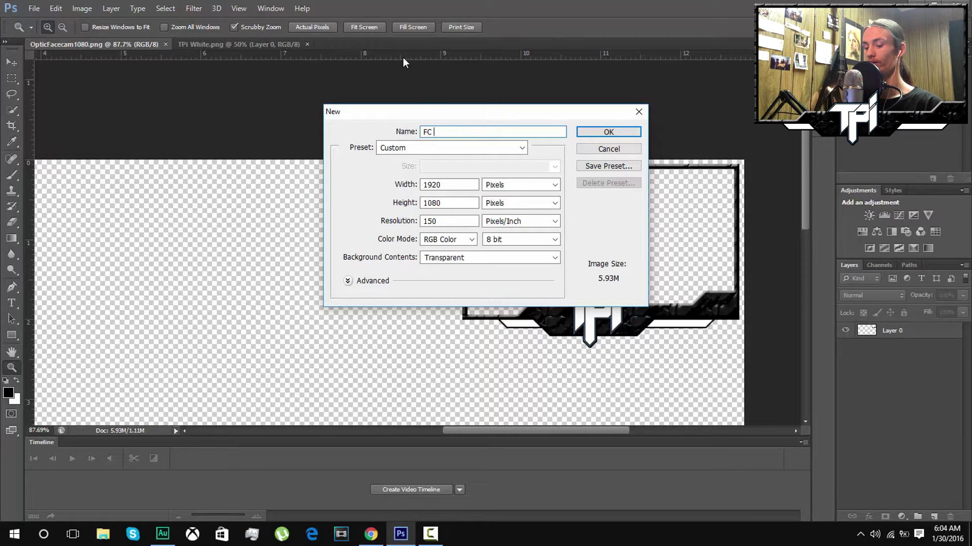
{"action": "type", "text": "Test"}
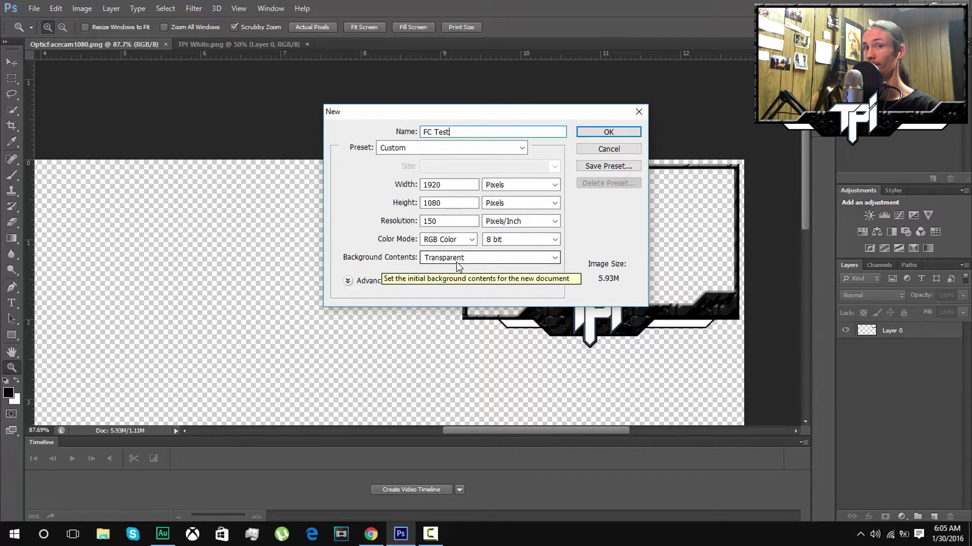
{"action": "left_click", "coordinate": [599, 133]}
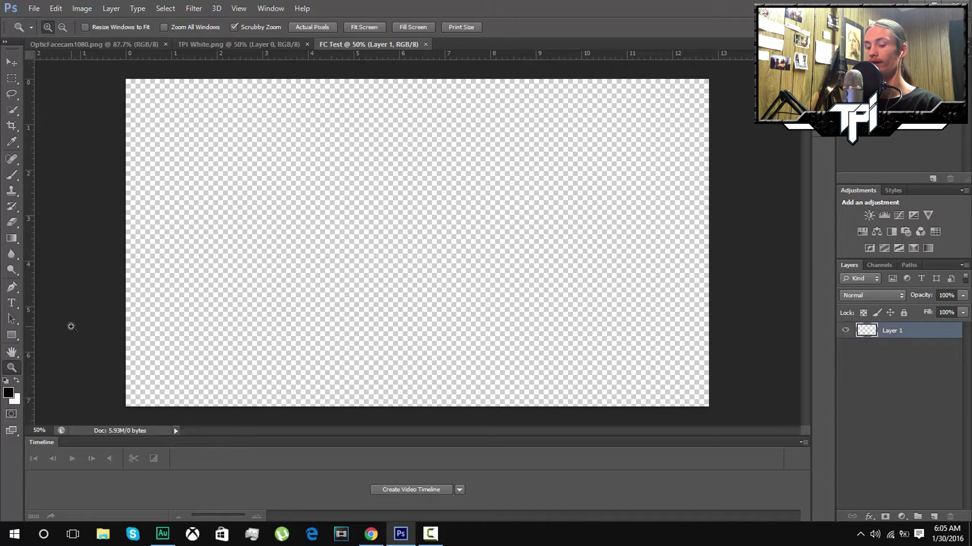
Create a rectangle shape 1920 px wide and 1080 px high, drawn from its center, on the canvas
{"action": "key", "text": "u"}
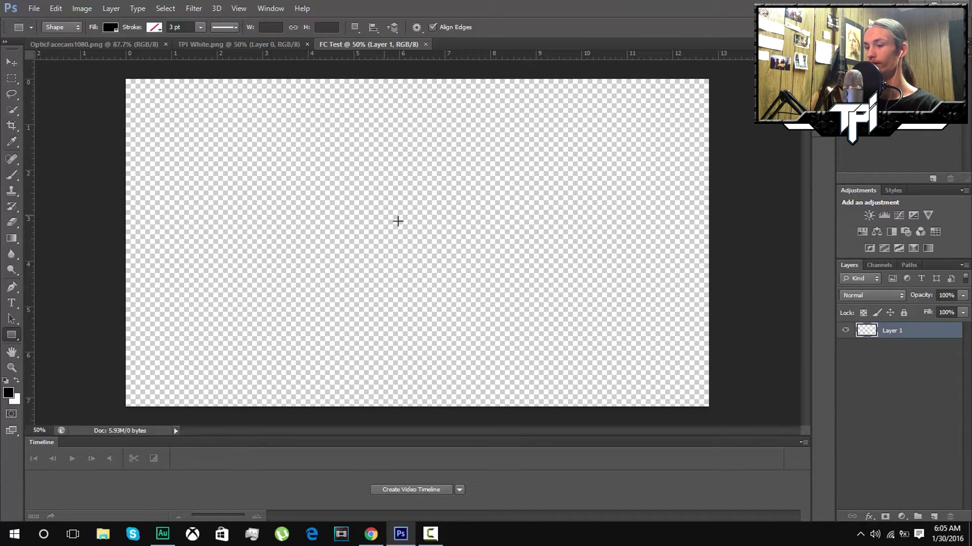
{"action": "left_click", "coordinate": [405, 221]}
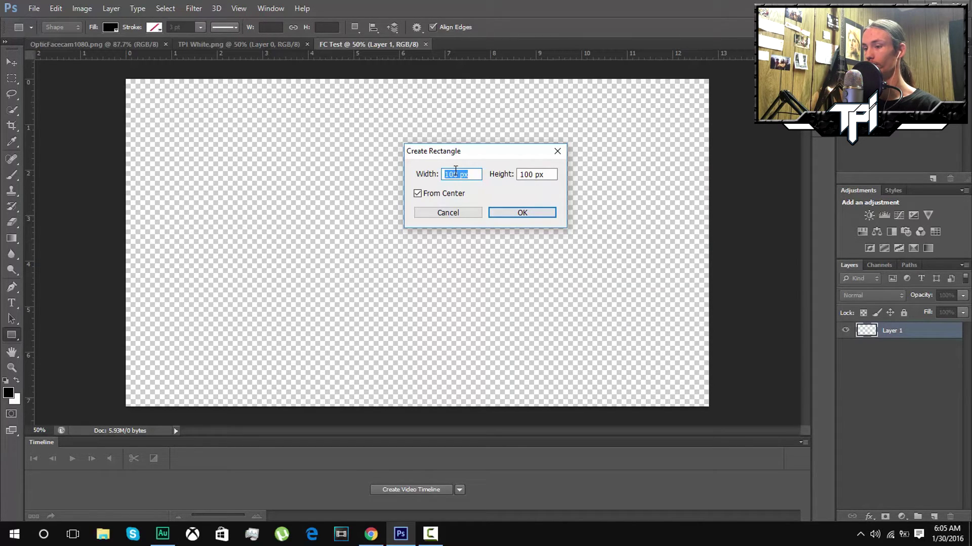
{"action": "left_click", "coordinate": [459, 172]}
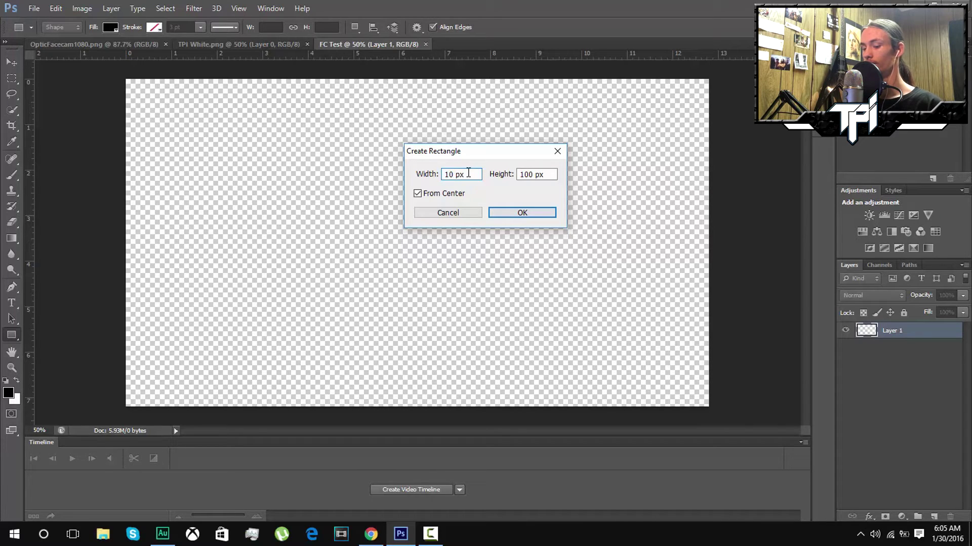
{"action": "type", "text": "920"}
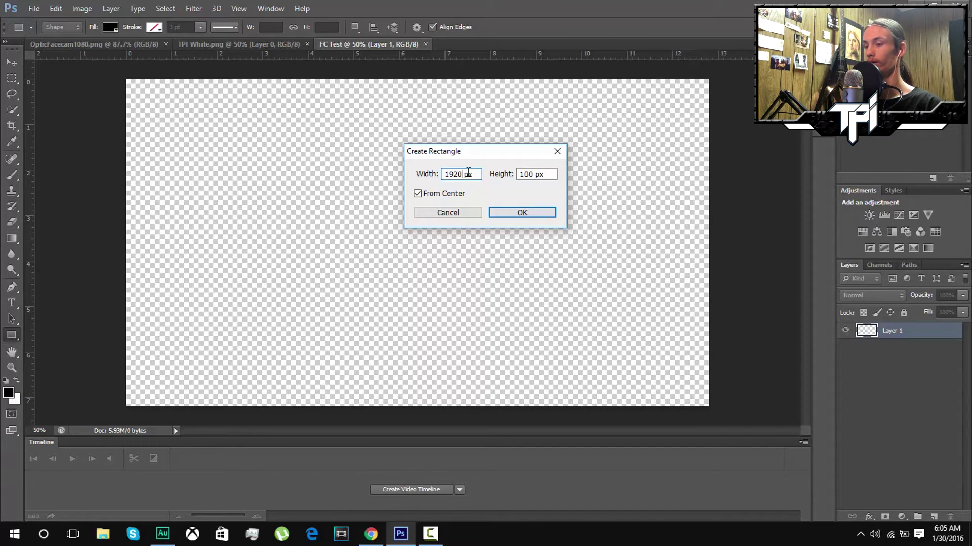
{"action": "left_click_drag", "start_coordinate": [533, 175], "coordinate": [529, 175]}
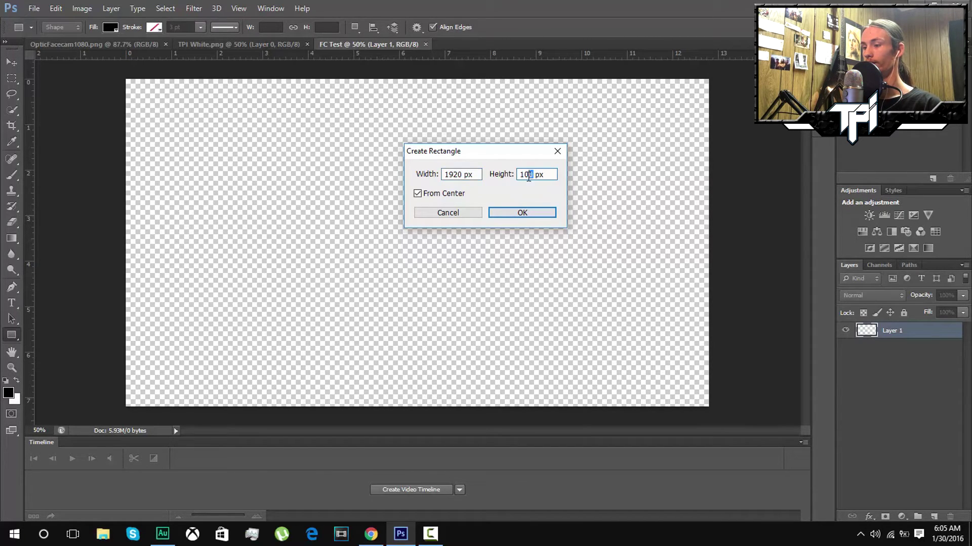
{"action": "key", "text": "BackSpace"}
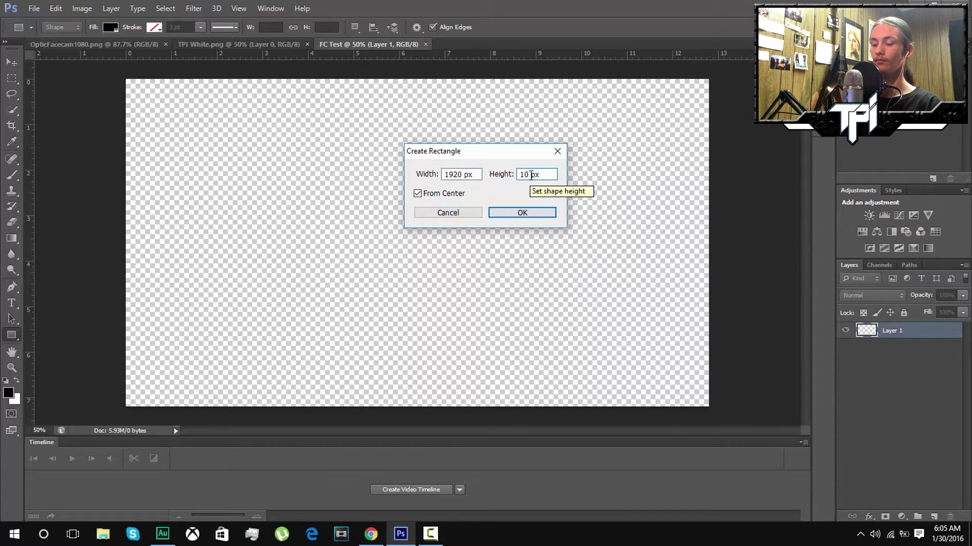
{"action": "type", "text": "80"}
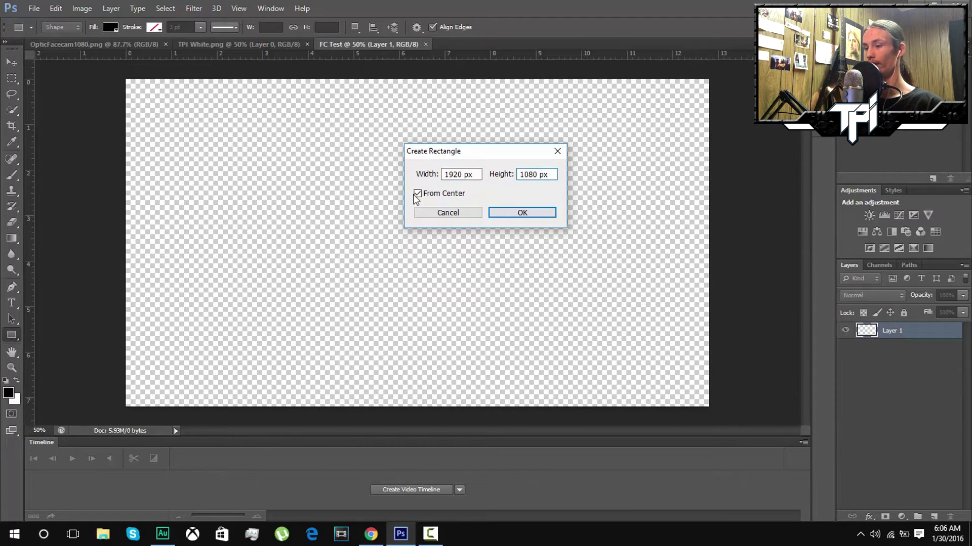
{"action": "left_click", "coordinate": [510, 212]}
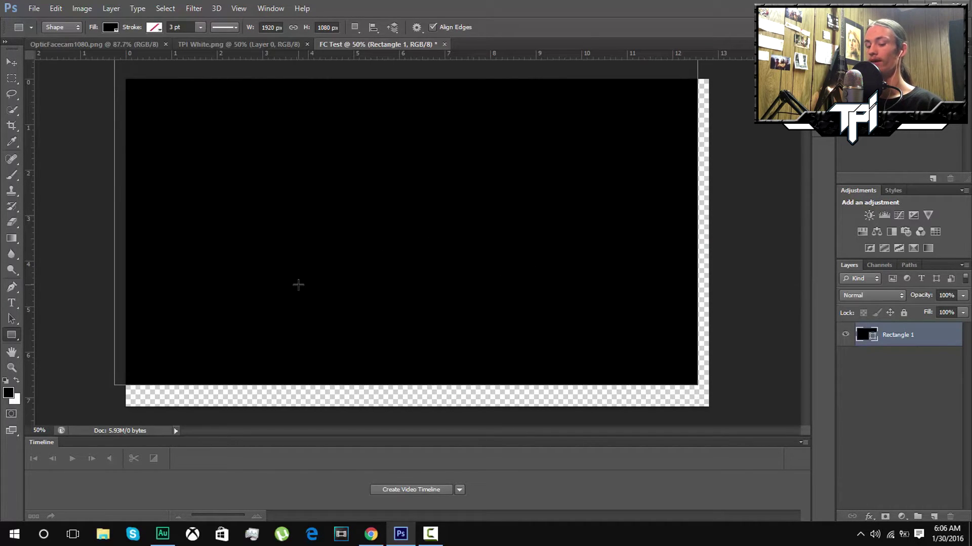
Fill the rectangle with white and move it to cover the whole canvas, centered at X 960 px, Y 540 px
{"action": "key", "text": "ctrl+BackSpace"}
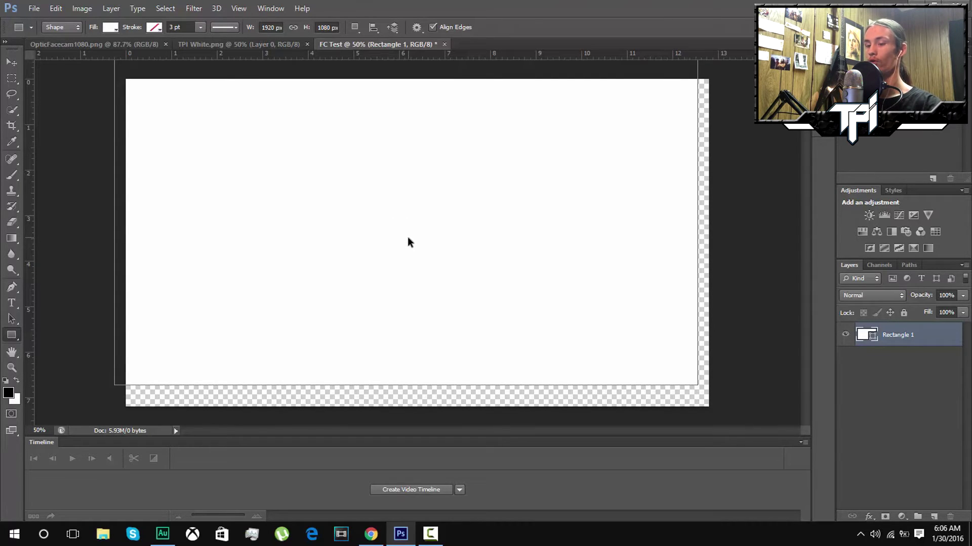
{"action": "key", "text": "ctrl+t"}
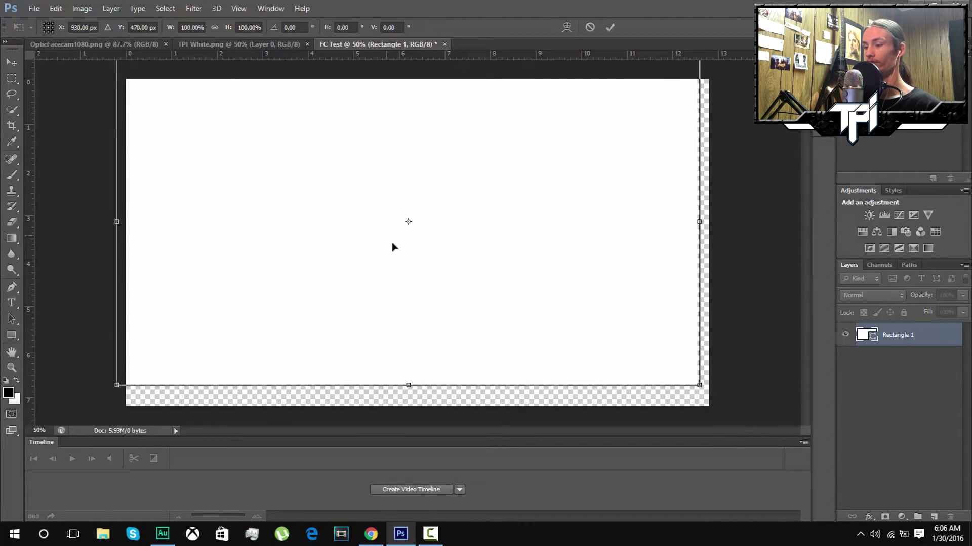
{"action": "left_click_drag", "start_coordinate": [393, 245], "coordinate": [408, 267]}
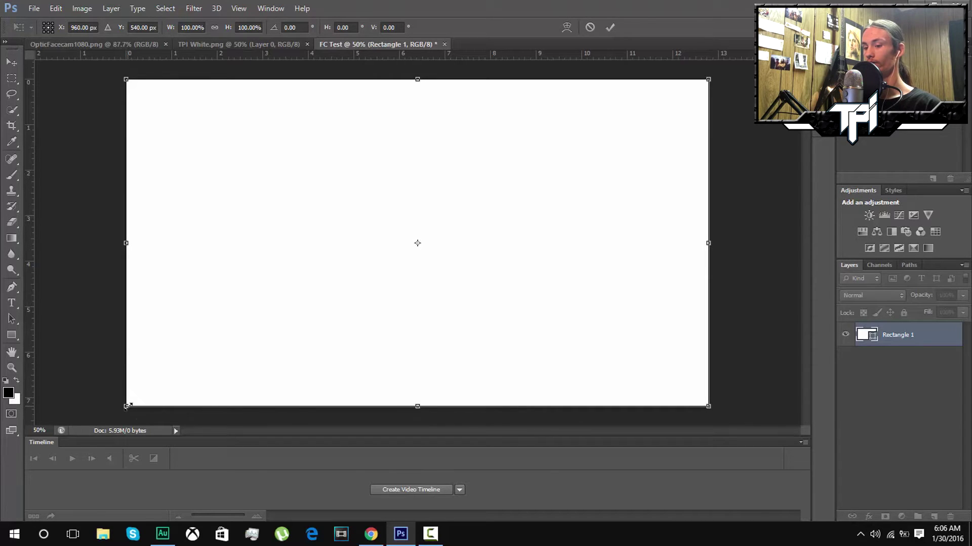
Scale the white rectangle to about 27% in the canvas's upper-right corner and inset it slightly from both edges
{"action": "left_click_drag", "start_coordinate": [135, 399], "coordinate": [558, 175]}
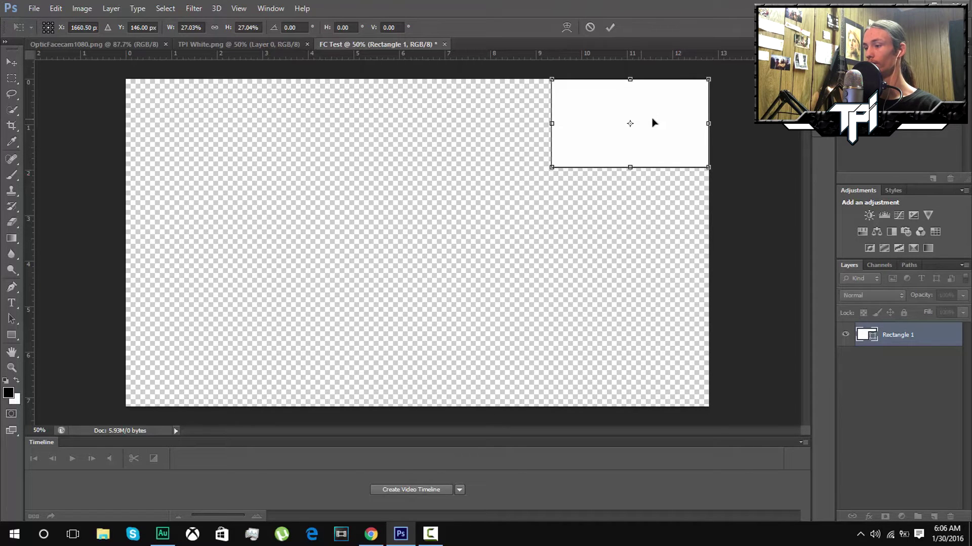
{"action": "scroll", "coordinate": [659, 123], "scroll_direction": "up", "scroll_amount": 3}
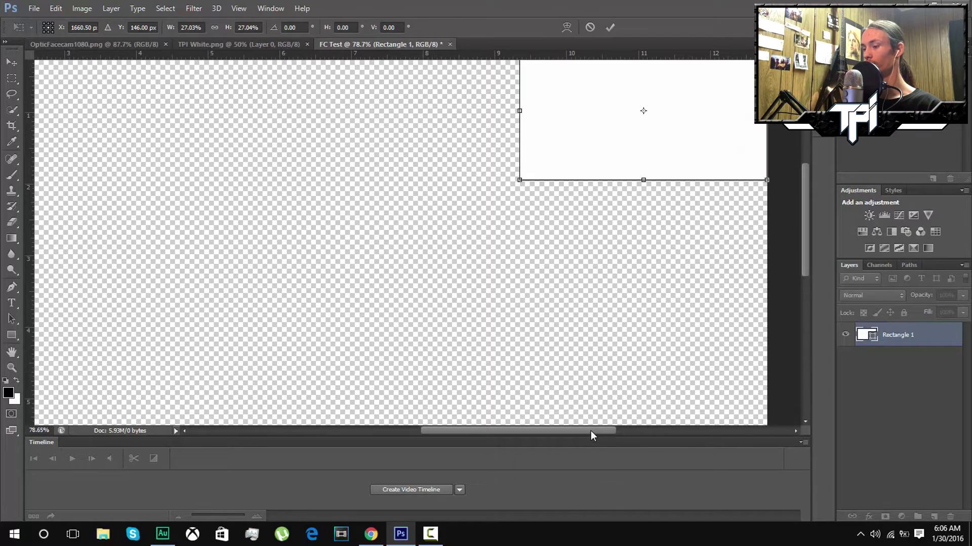
{"action": "left_click_drag", "start_coordinate": [590, 430], "coordinate": [624, 431]}
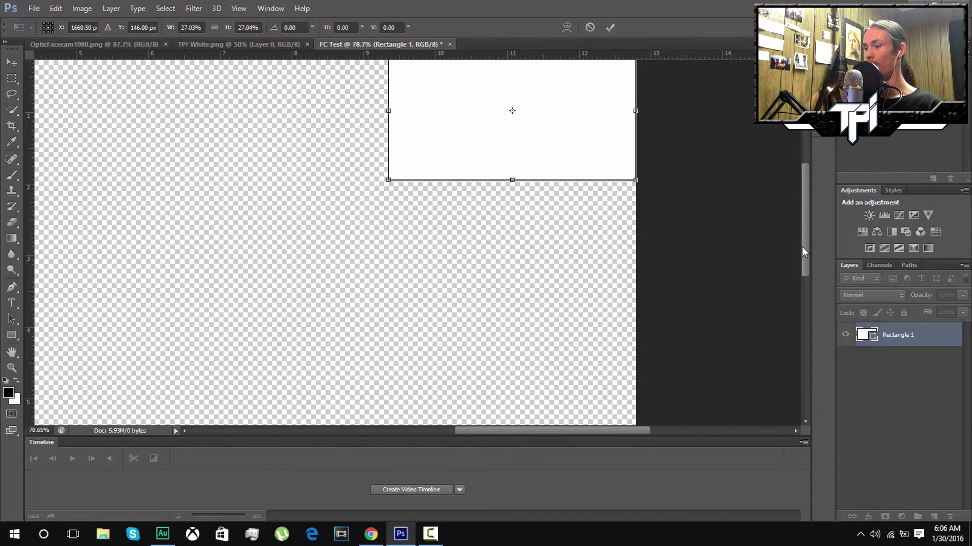
{"action": "left_click_drag", "start_coordinate": [806, 233], "coordinate": [806, 216]}
{"action": "scroll", "coordinate": [631, 213], "scroll_direction": "up", "scroll_amount": 2}
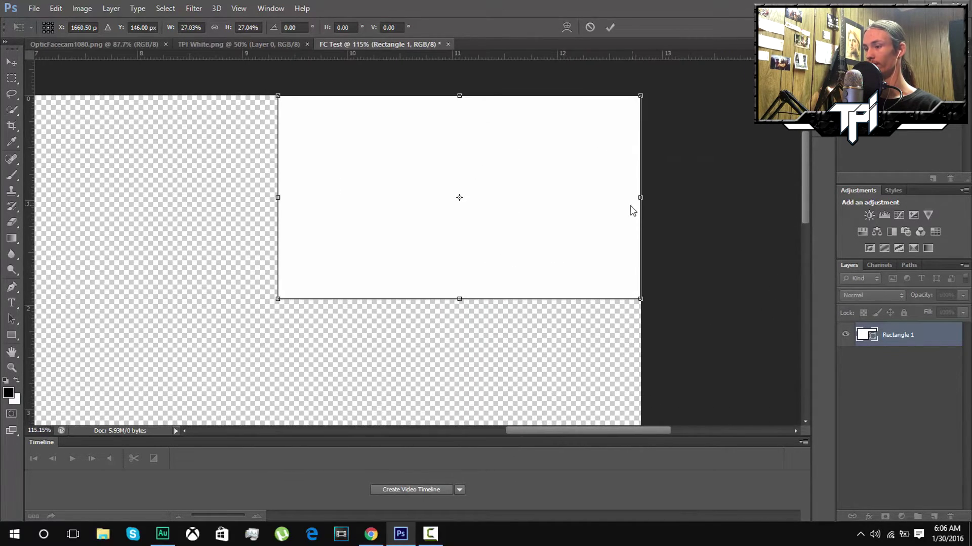
{"action": "left_click_drag", "start_coordinate": [610, 192], "coordinate": [600, 199]}
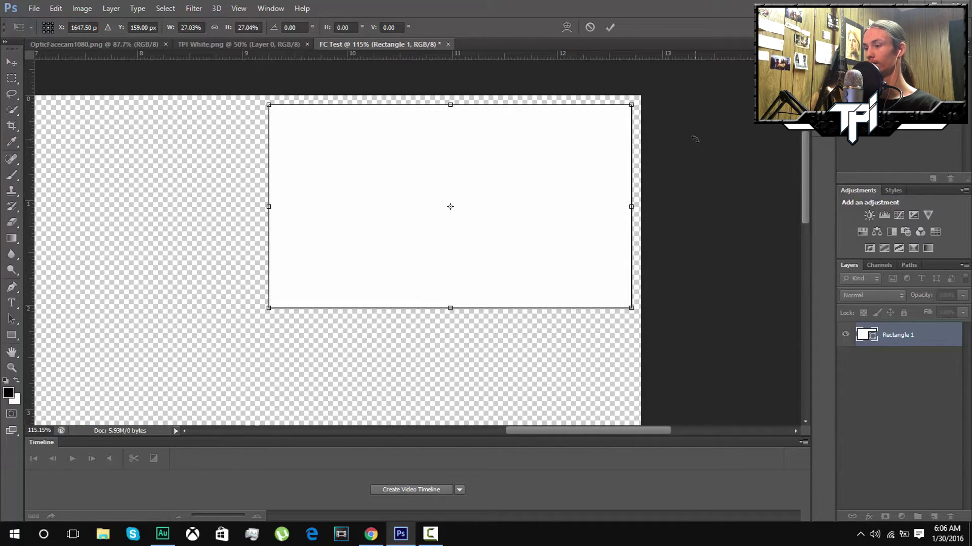
{"action": "key", "text": "u"}
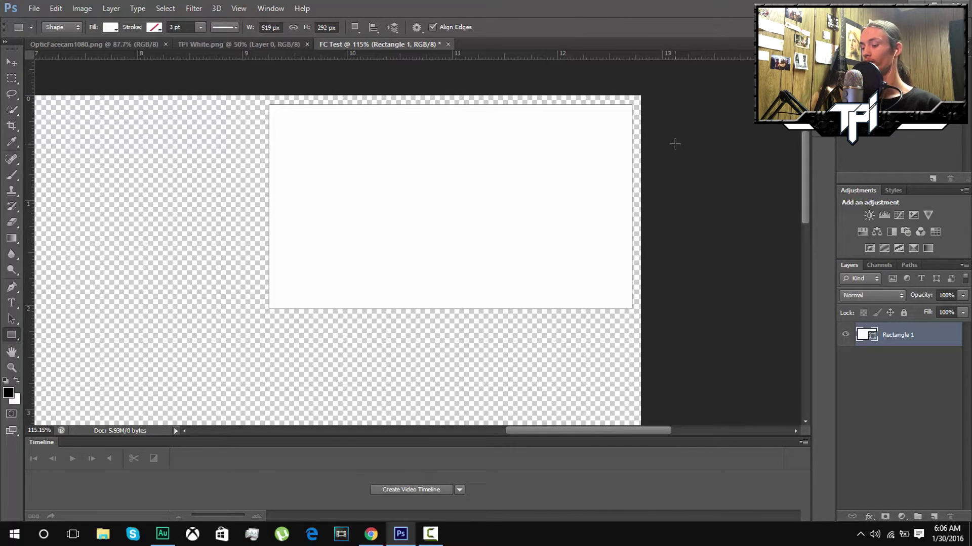
Move the white rectangle slightly farther from the canvas's upper-right corner, centering it at about X 1638.5 px, Y 167 px
{"action": "key", "text": "ctrl+0"}
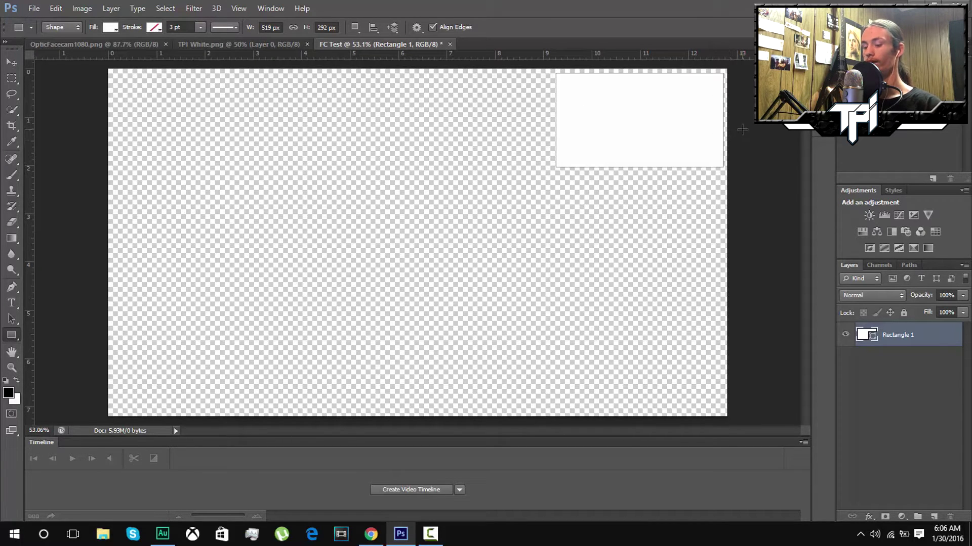
{"action": "key", "text": "ctrl+t"}
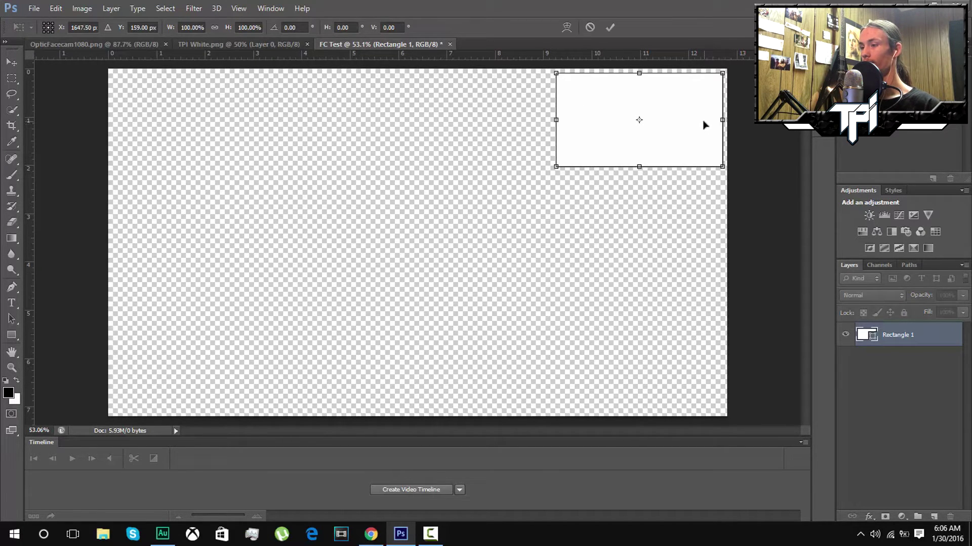
{"action": "left_click_drag", "start_coordinate": [703, 125], "coordinate": [701, 124]}
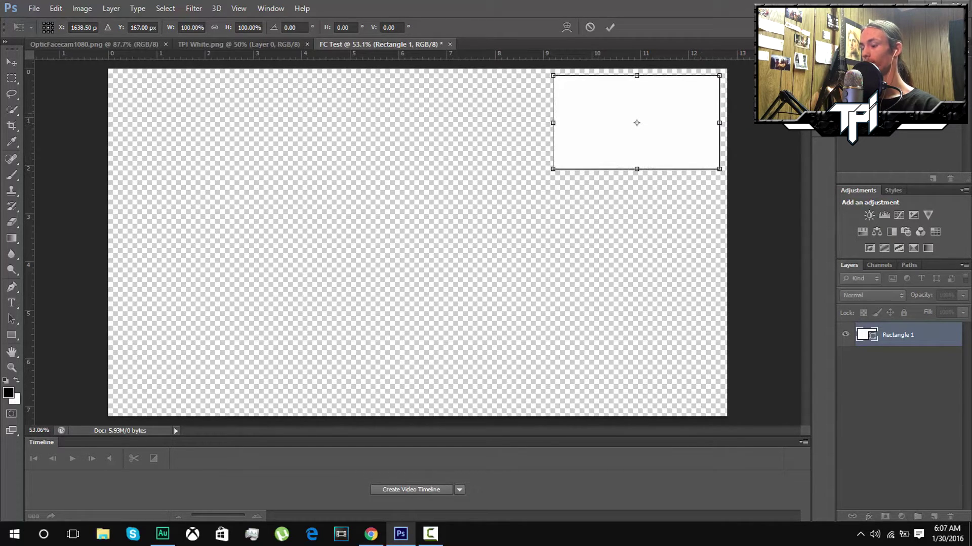
{"action": "key", "text": "Return"}
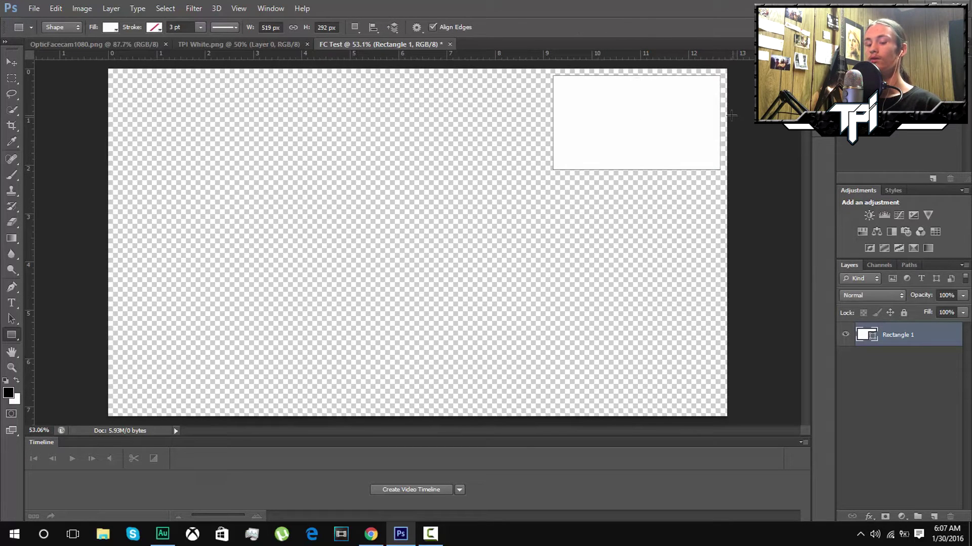
{"action": "scroll", "coordinate": [703, 121], "scroll_direction": "up", "scroll_amount": 5}
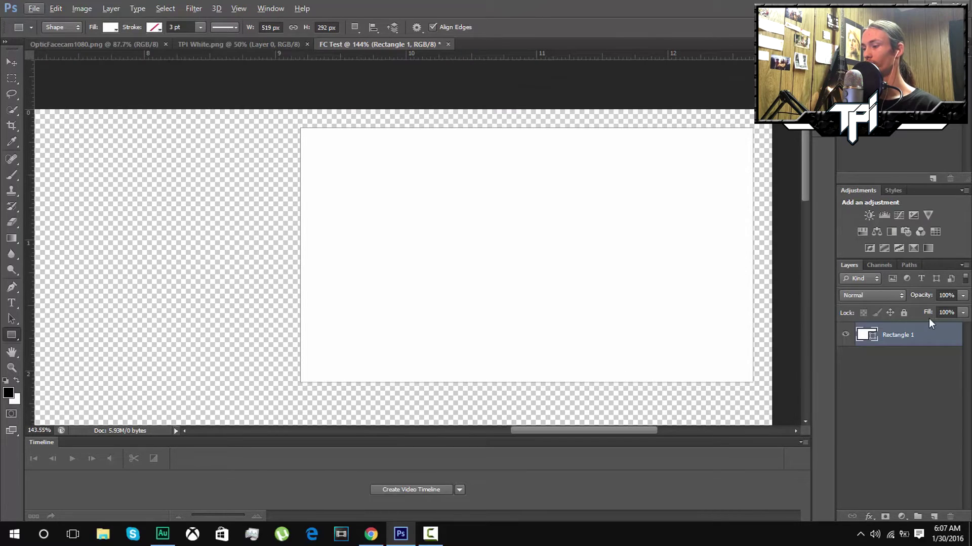
Add a black Stroke layer effect to the white rectangle, 10 px in size and positioned Inside
{"action": "double_click", "coordinate": [950, 341]}
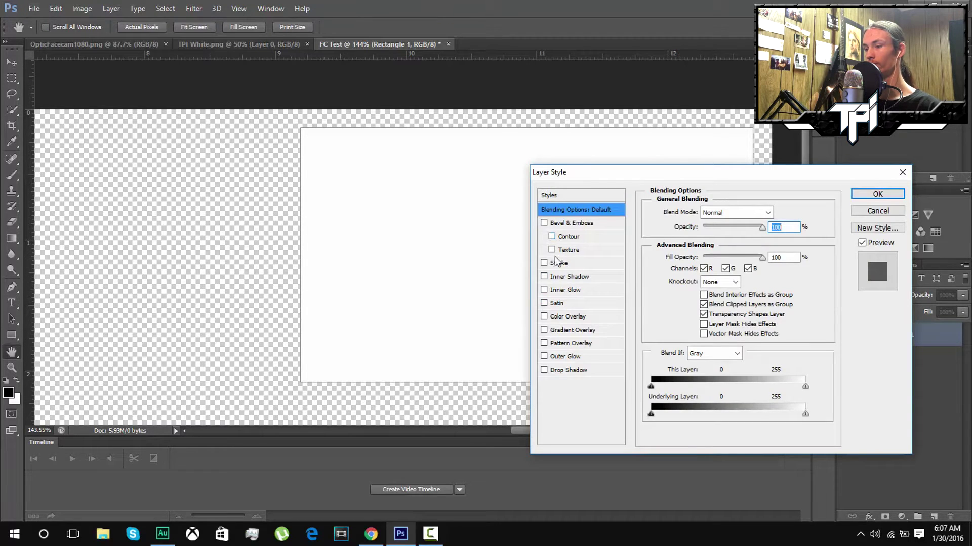
{"action": "left_click", "coordinate": [544, 263]}
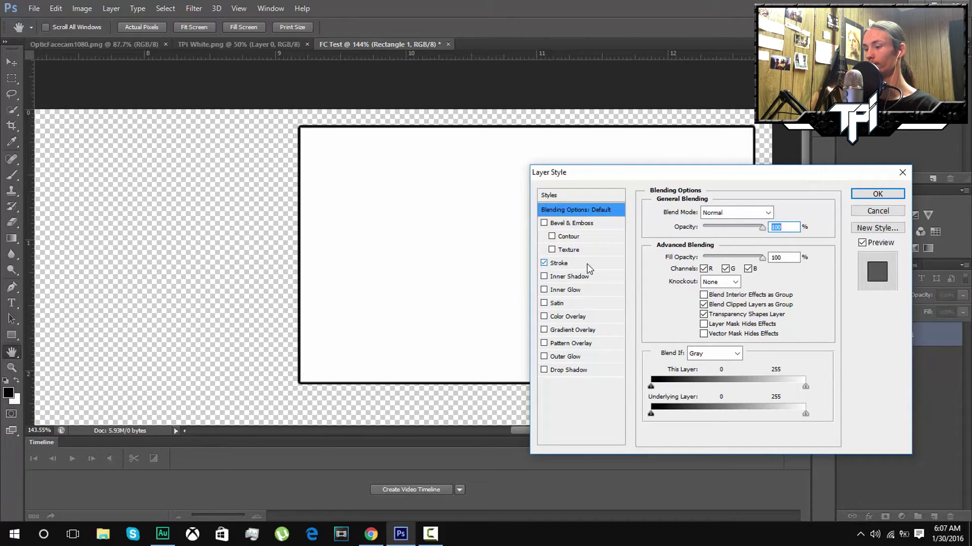
{"action": "left_click", "coordinate": [558, 263]}
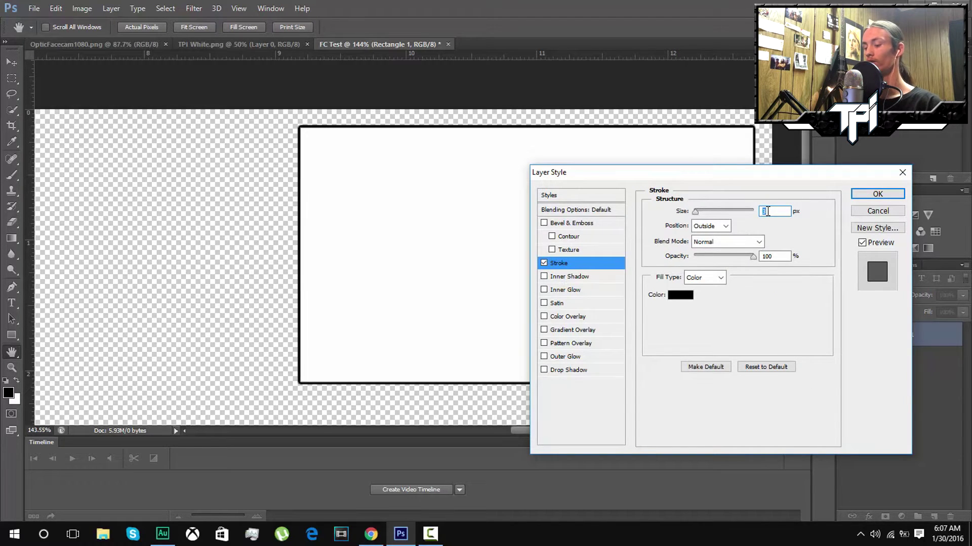
{"action": "type", "text": "10"}
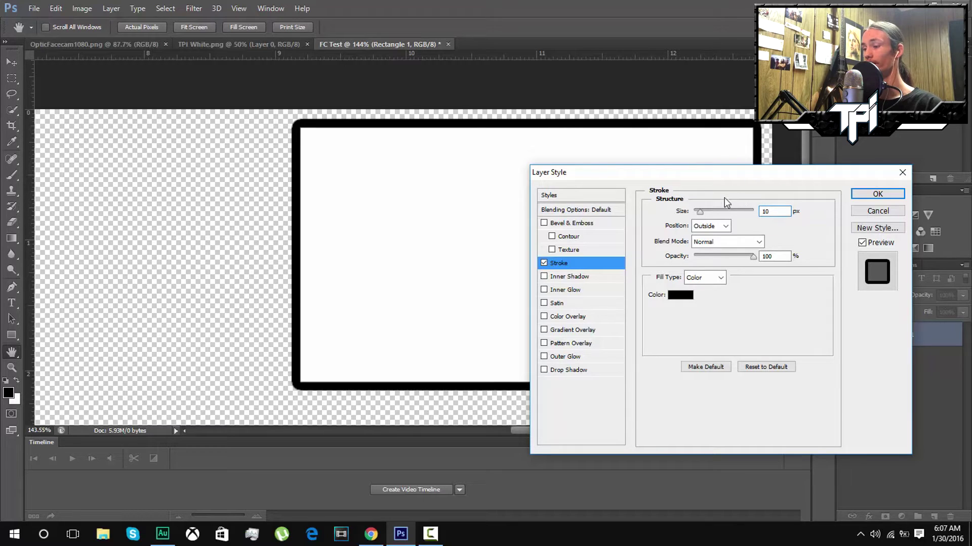
{"action": "left_click", "coordinate": [725, 226]}
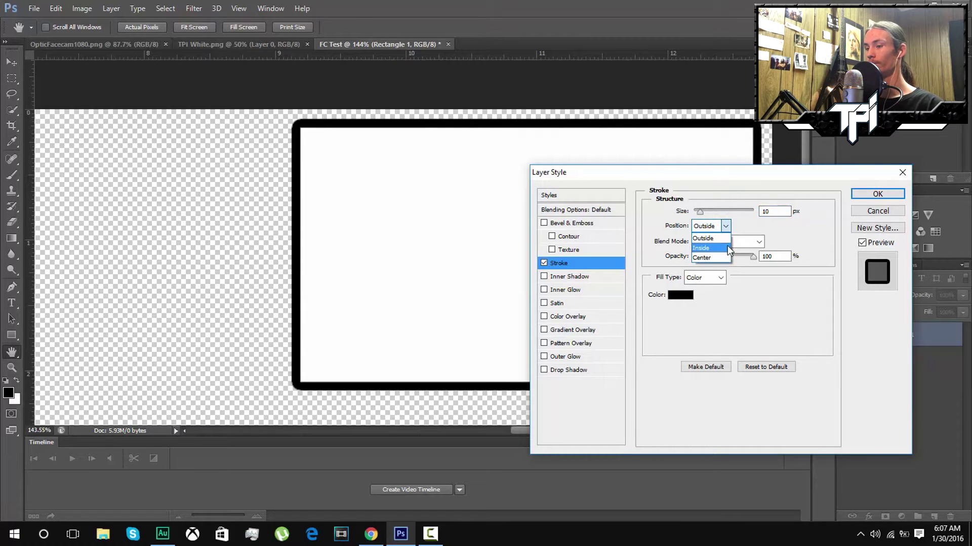
{"action": "left_click", "coordinate": [729, 248]}
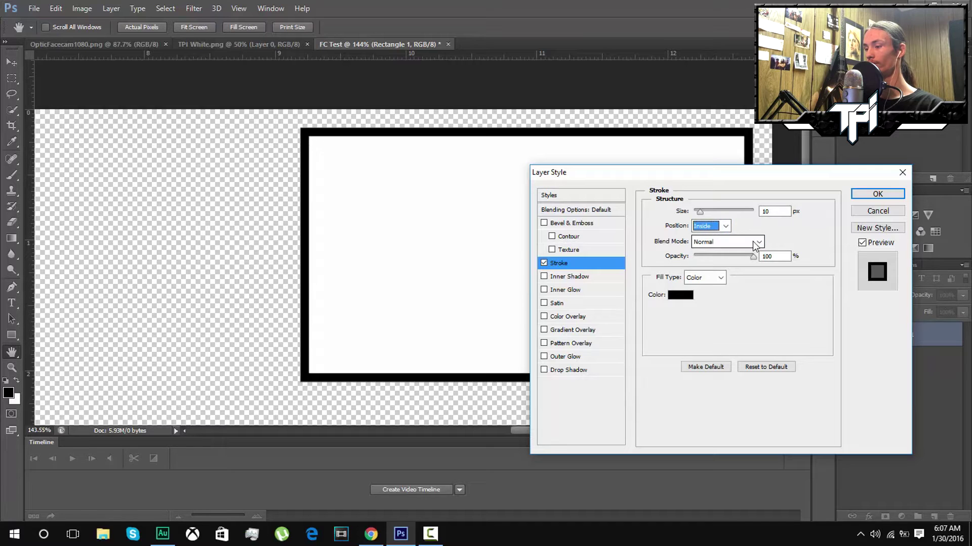
{"action": "left_click", "coordinate": [877, 194]}
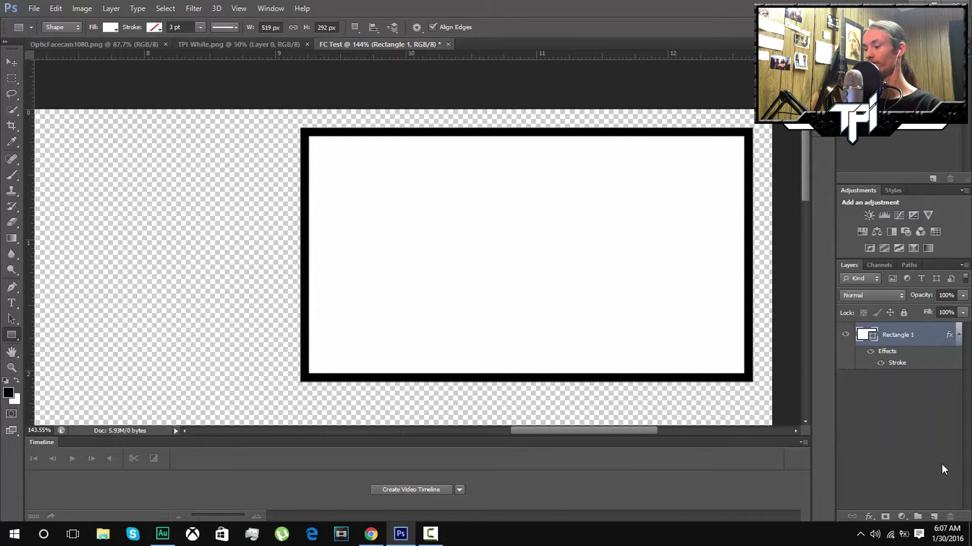
On a new layer, draw a Pen path from the bottom border up through two angled steps to the right border, then down to the corner
{"action": "left_click", "coordinate": [935, 517]}
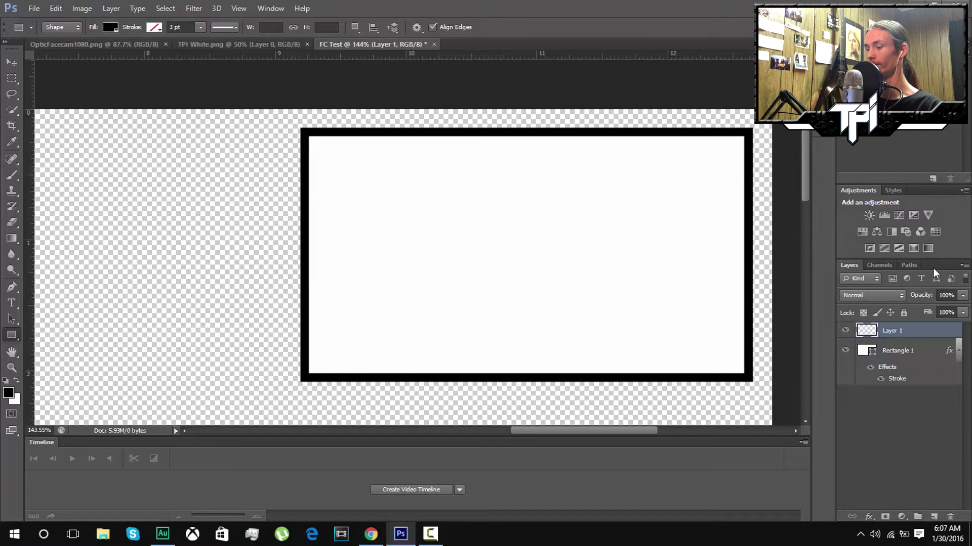
{"action": "scroll", "coordinate": [534, 340], "scroll_direction": "down", "scroll_amount": 2}
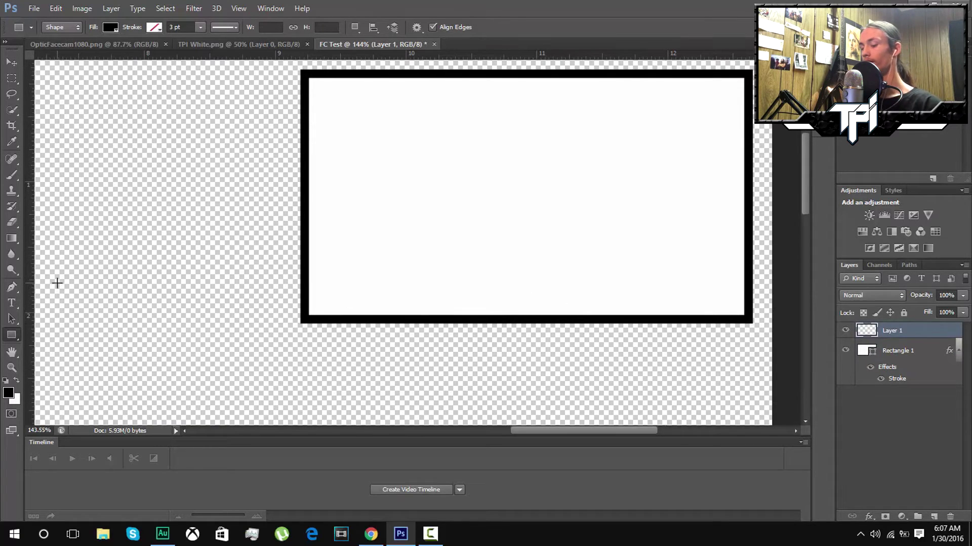
{"action": "key", "text": "p"}
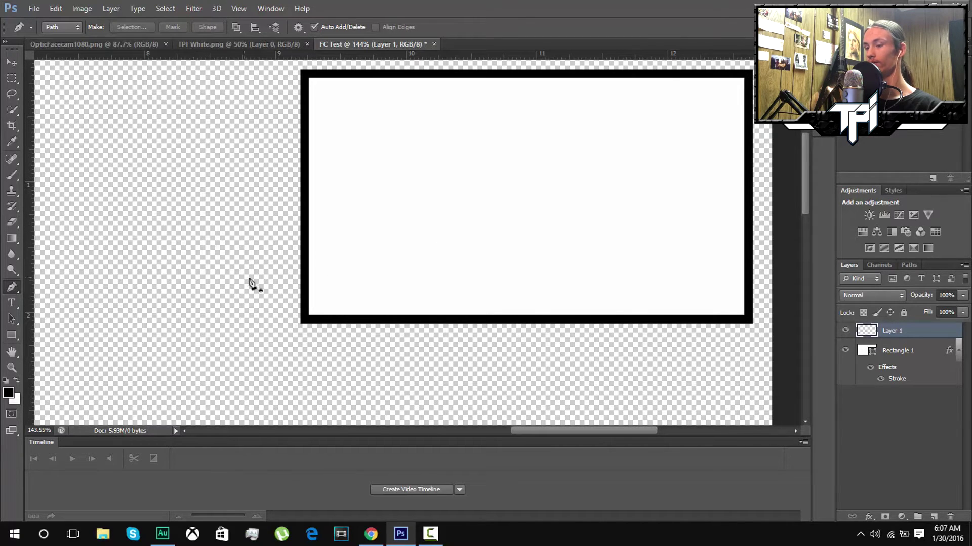
{"action": "right_click", "coordinate": [13, 286]}
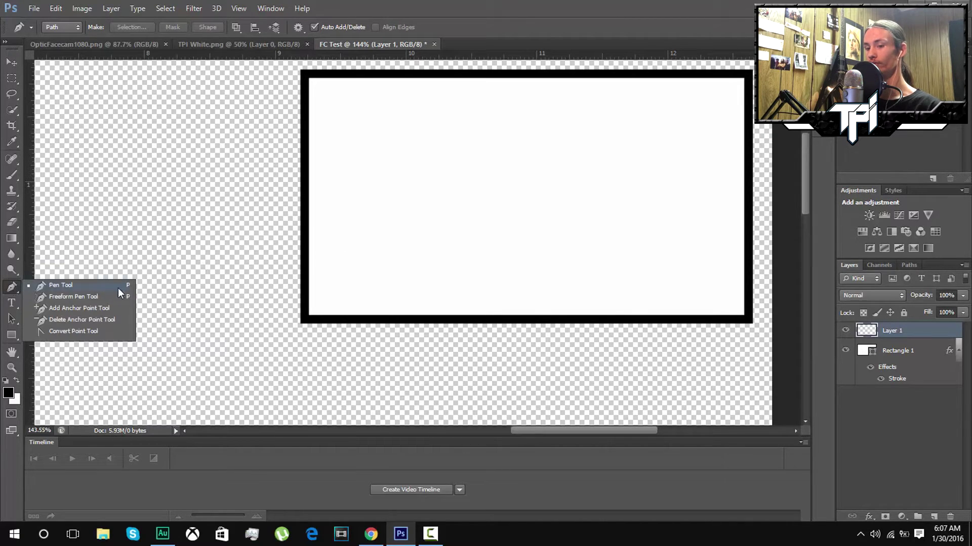
{"action": "left_click", "coordinate": [114, 287]}
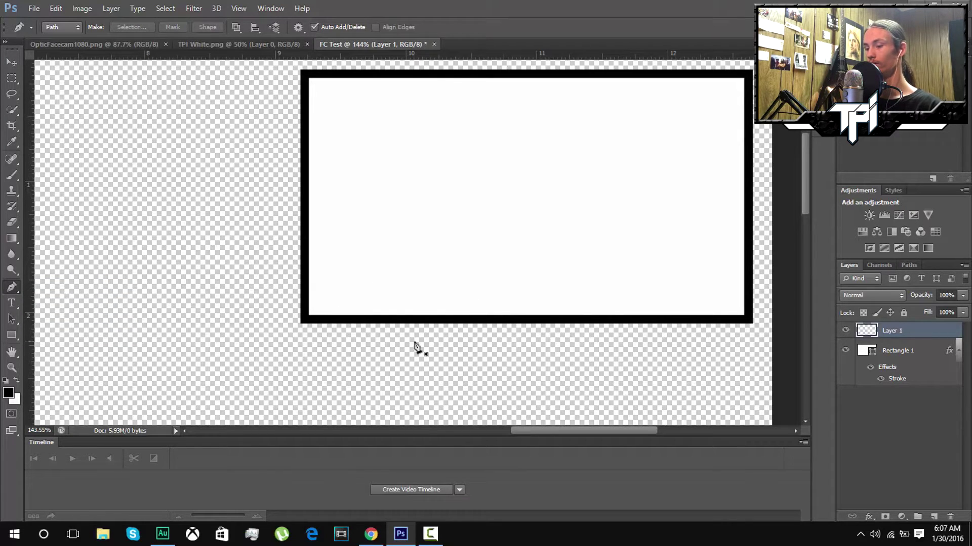
{"action": "left_click", "coordinate": [386, 320]}
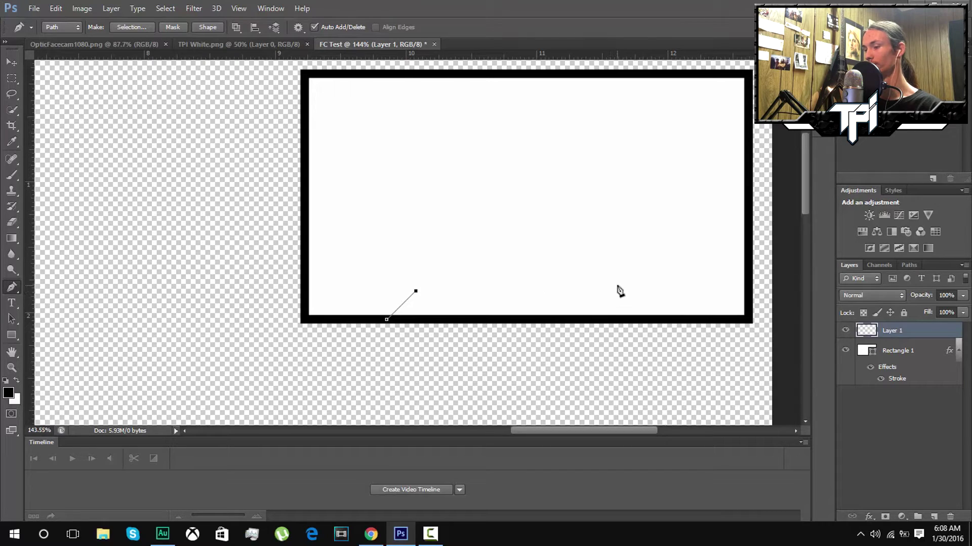
{"action": "left_click", "coordinate": [658, 291]}
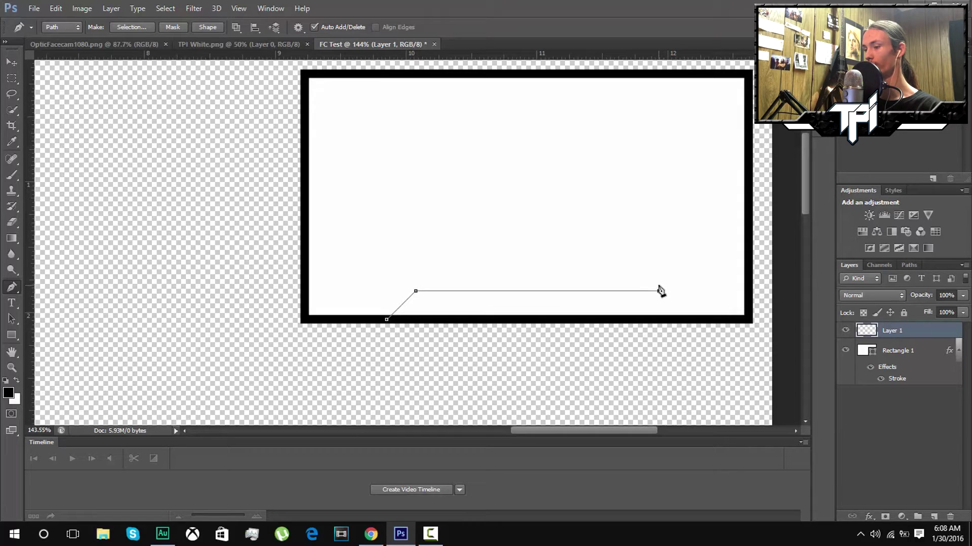
{"action": "left_click", "coordinate": [684, 265]}
{"action": "left_click", "coordinate": [749, 265]}
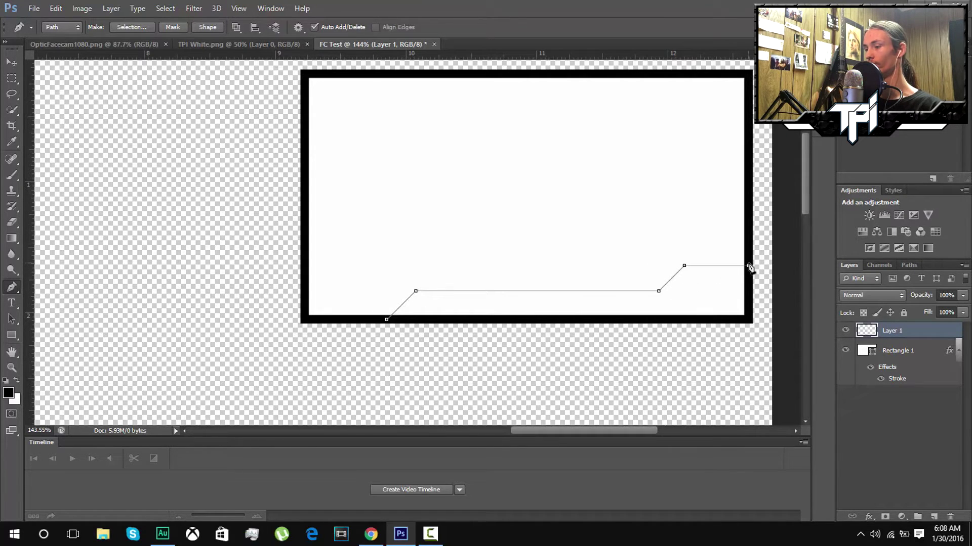
{"action": "left_click", "coordinate": [748, 317]}
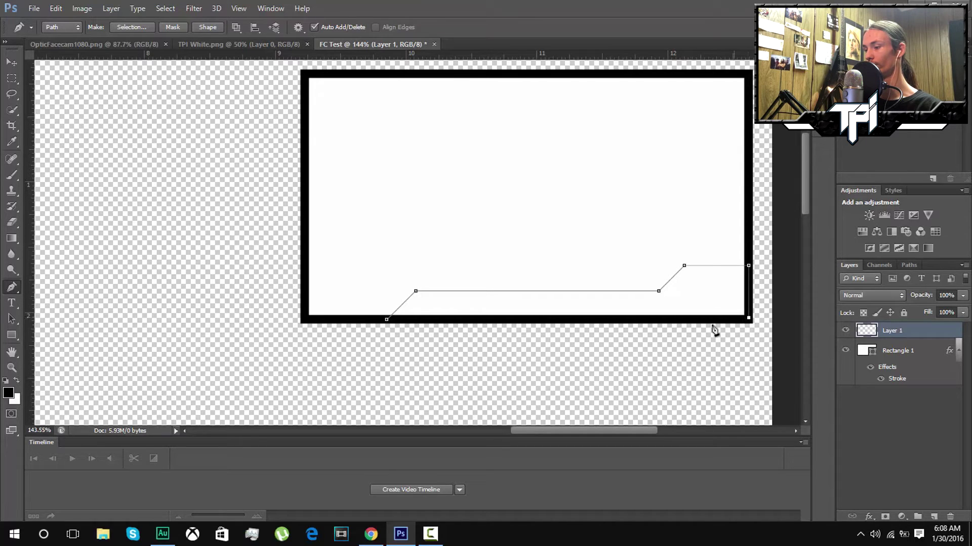
Continue the path back along the bottom border with an angled tab hanging below the frame, and close it at its starting point
{"action": "left_click", "coordinate": [607, 319]}
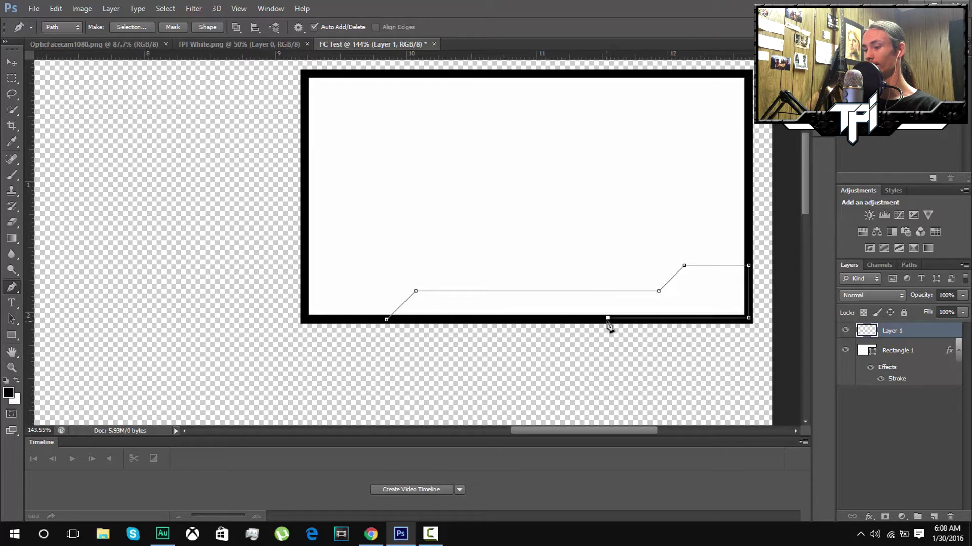
{"action": "left_click", "coordinate": [582, 343]}
{"action": "left_click", "coordinate": [572, 344]}
{"action": "key", "text": "ctrl+z"}
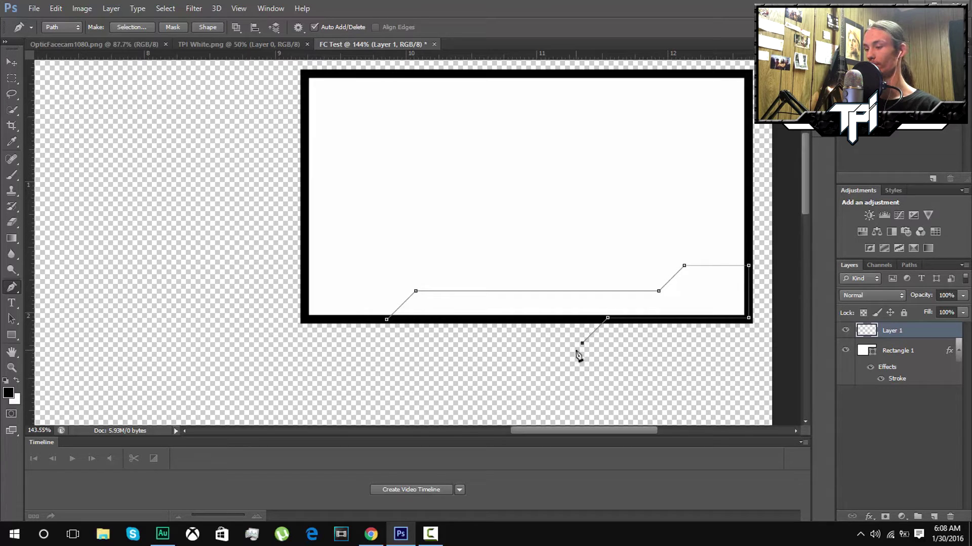
{"action": "left_click", "coordinate": [575, 350]}
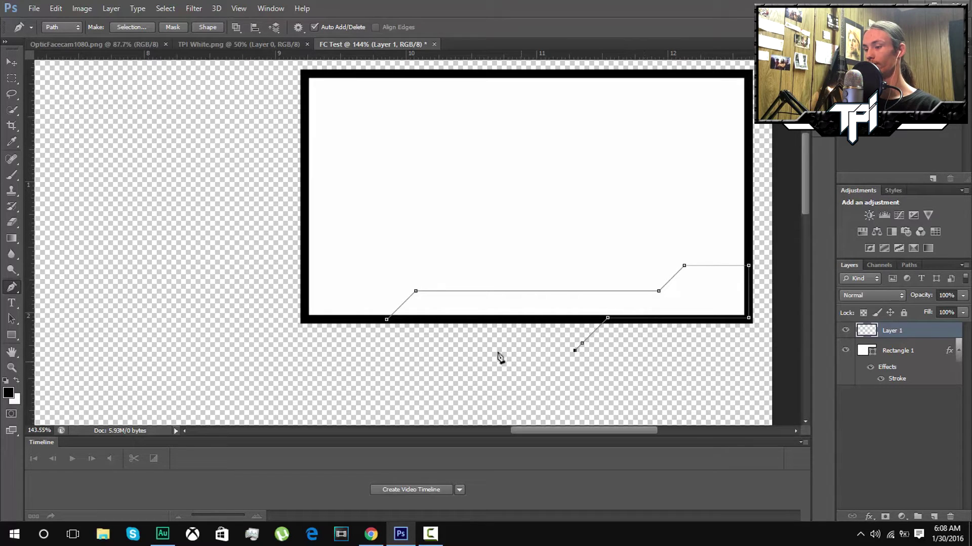
{"action": "left_click", "coordinate": [446, 350]}
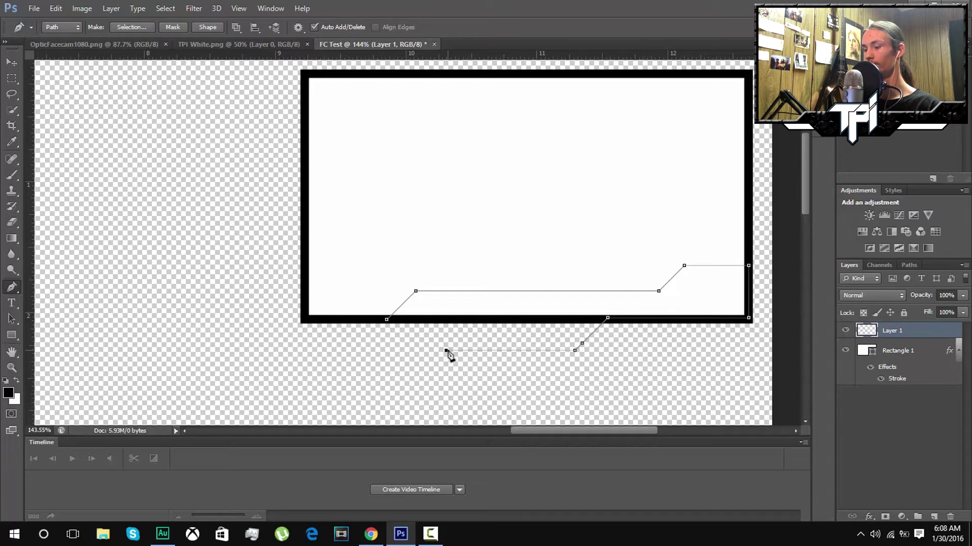
{"action": "left_click", "coordinate": [416, 320]}
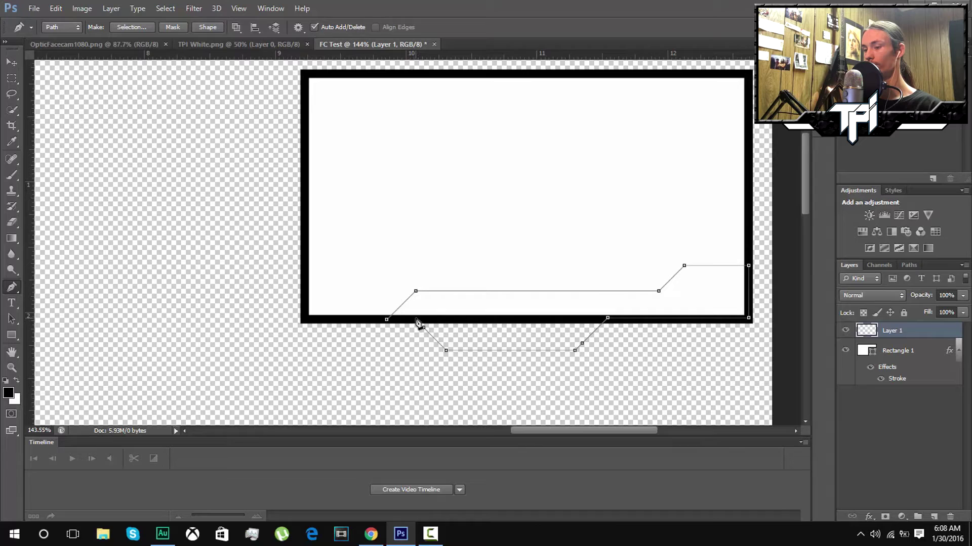
{"action": "left_click", "coordinate": [387, 320]}
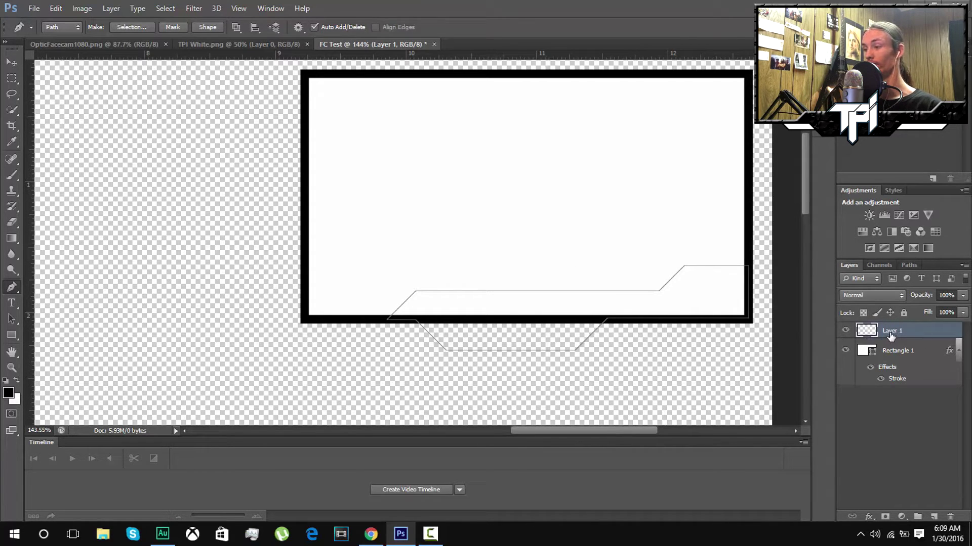
Fill the closed work path with solid black (000000) at 100% opacity in Normal mode
{"action": "left_click", "coordinate": [909, 265]}
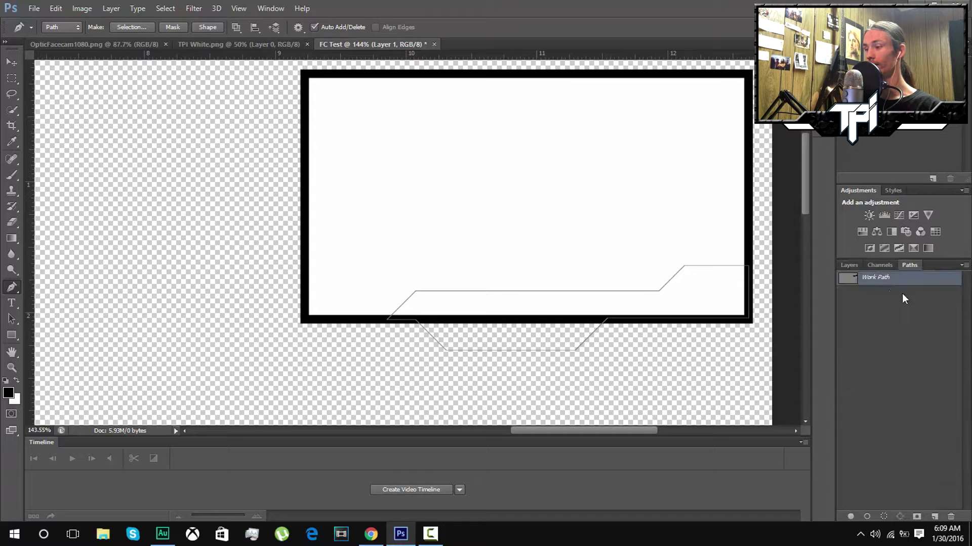
{"action": "double_click", "coordinate": [948, 285]}
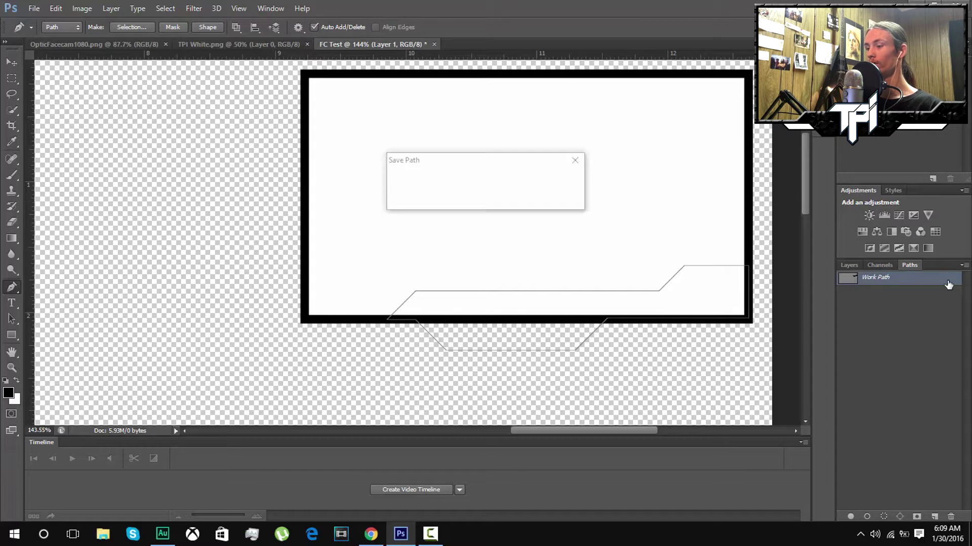
{"action": "left_click", "coordinate": [562, 199]}
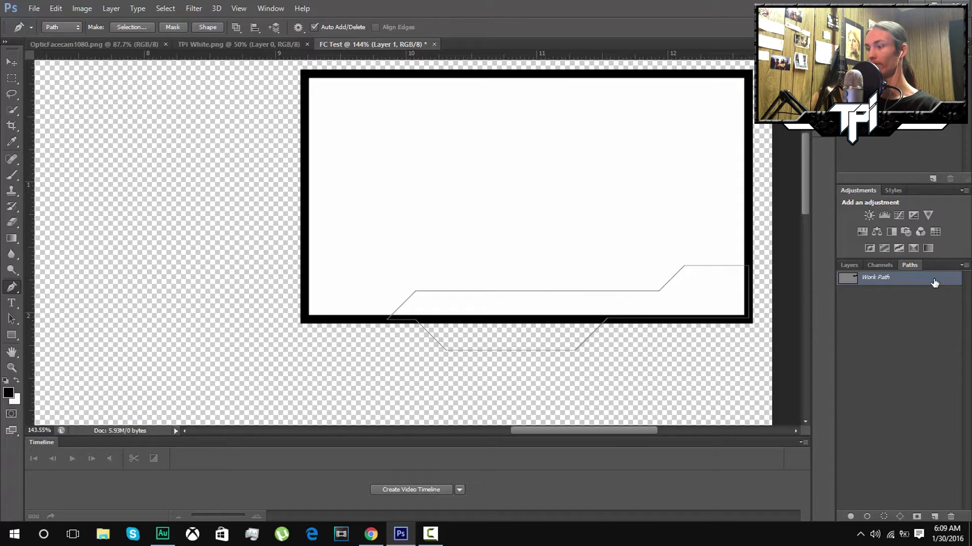
{"action": "right_click", "coordinate": [934, 283]}
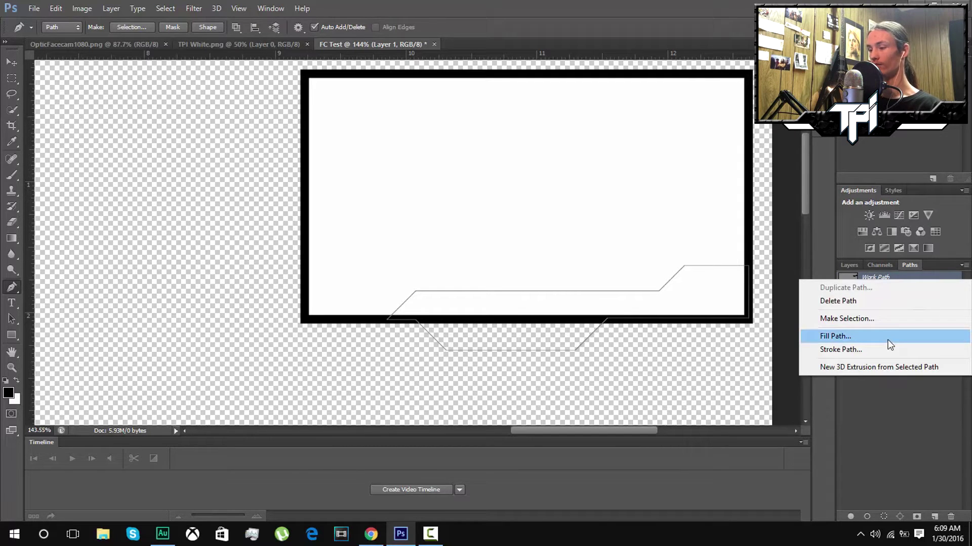
{"action": "left_click", "coordinate": [887, 339]}
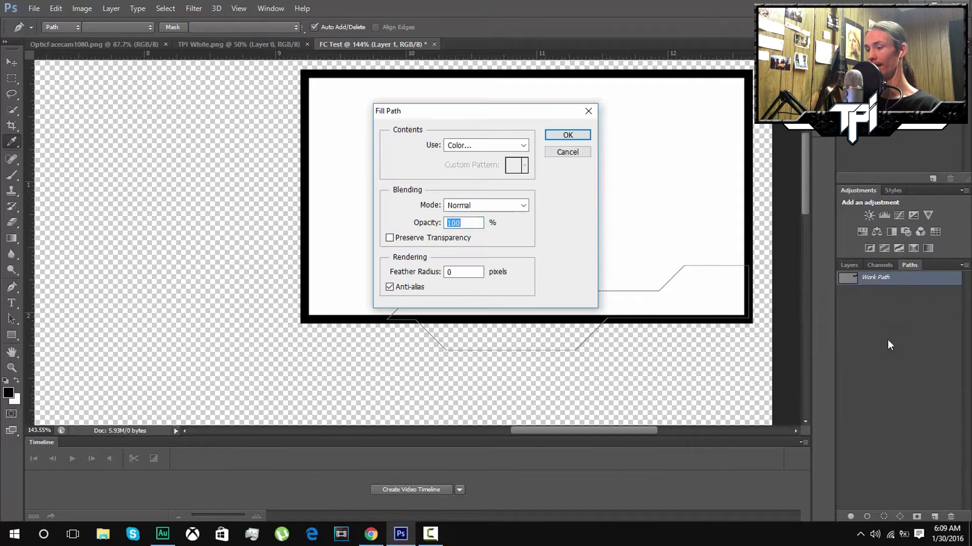
{"action": "left_click", "coordinate": [526, 146]}
{"action": "left_click", "coordinate": [516, 179]}
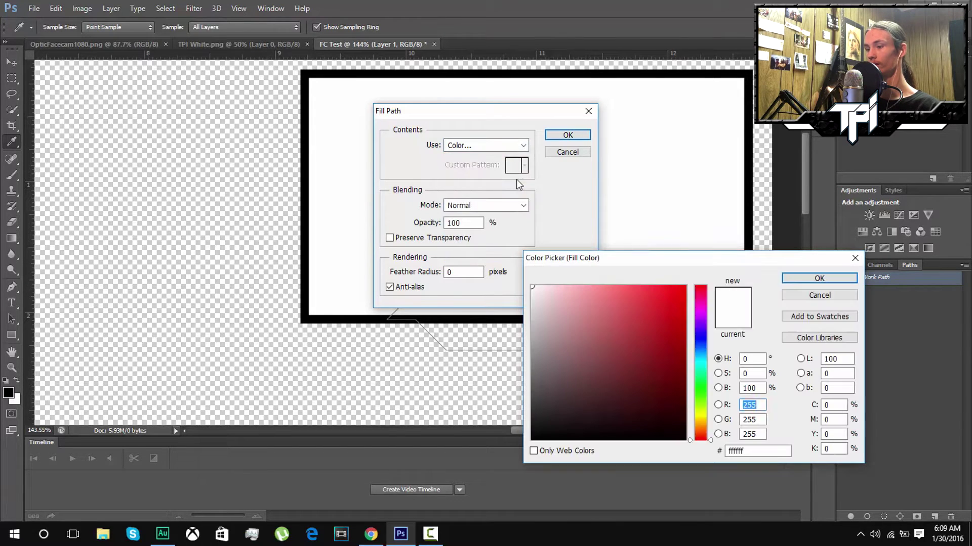
{"action": "left_click_drag", "start_coordinate": [534, 406], "coordinate": [528, 477]}
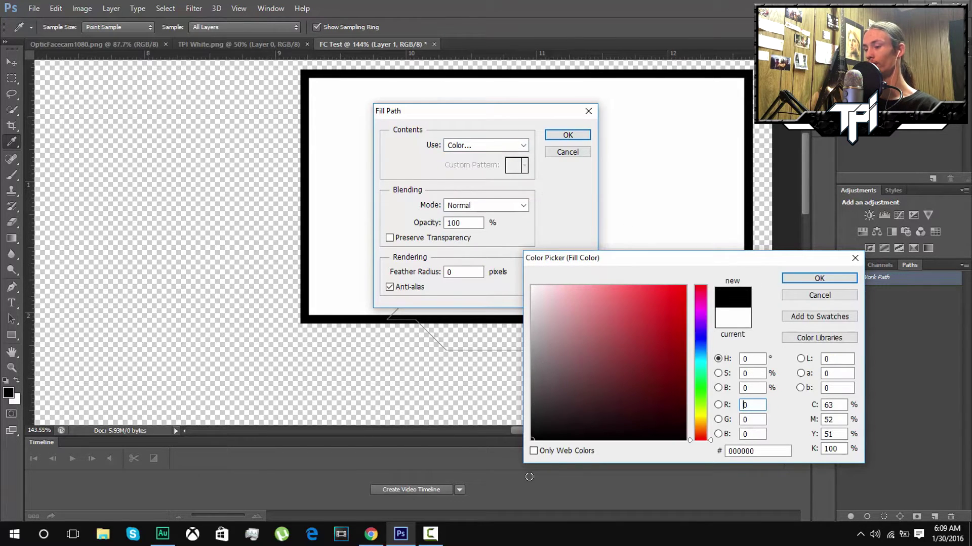
{"action": "left_click", "coordinate": [820, 278]}
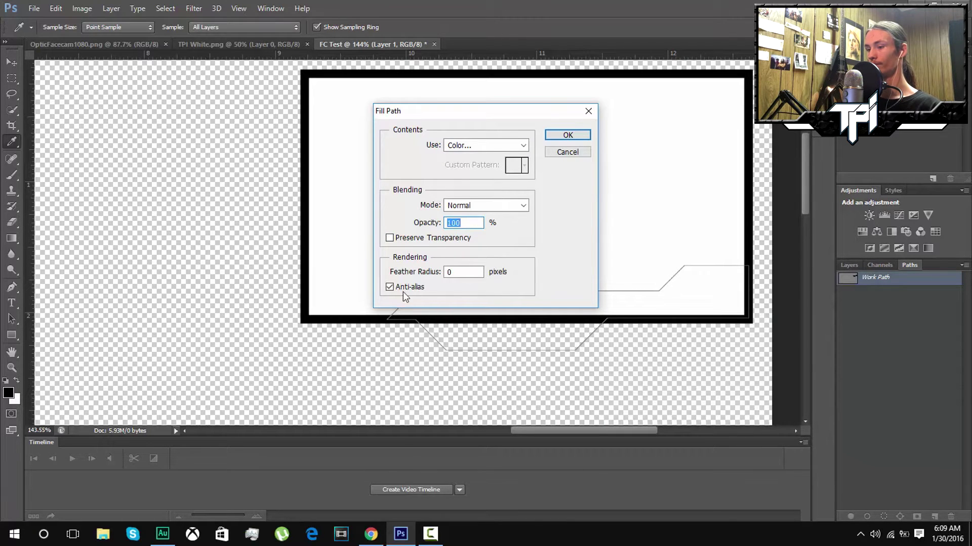
{"action": "left_click", "coordinate": [566, 135]}
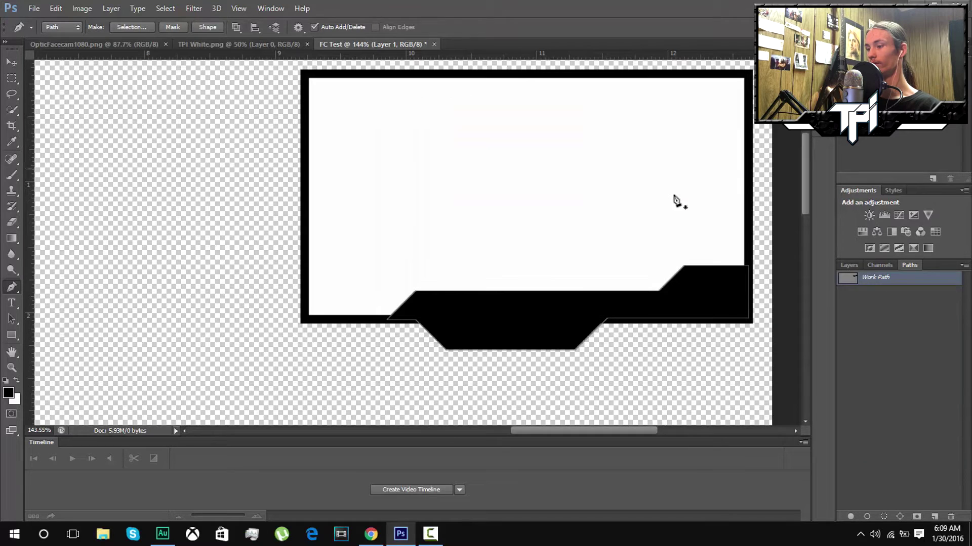
Deselect the path and existing layers, and add a new empty layer above the black shape's layer
{"action": "left_click", "coordinate": [852, 266]}
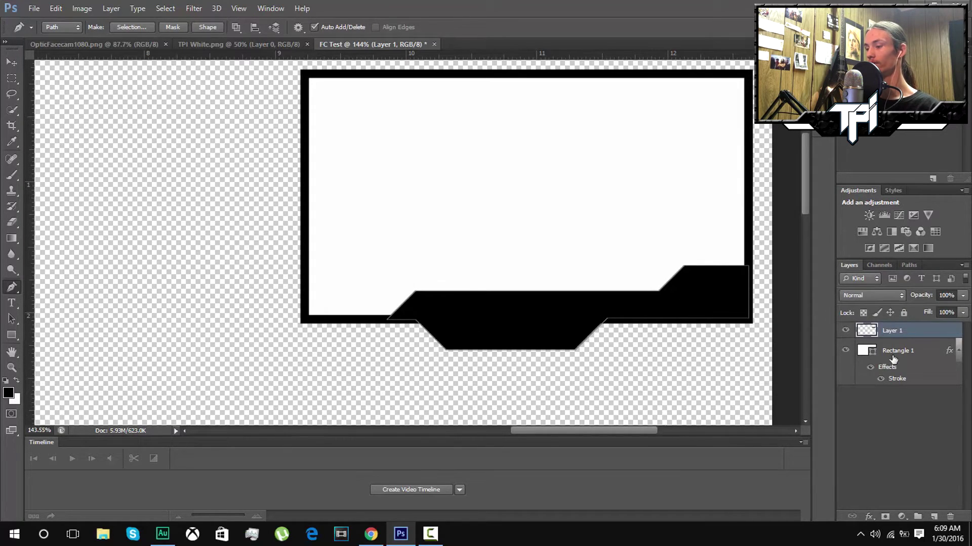
{"action": "left_click", "coordinate": [918, 354]}
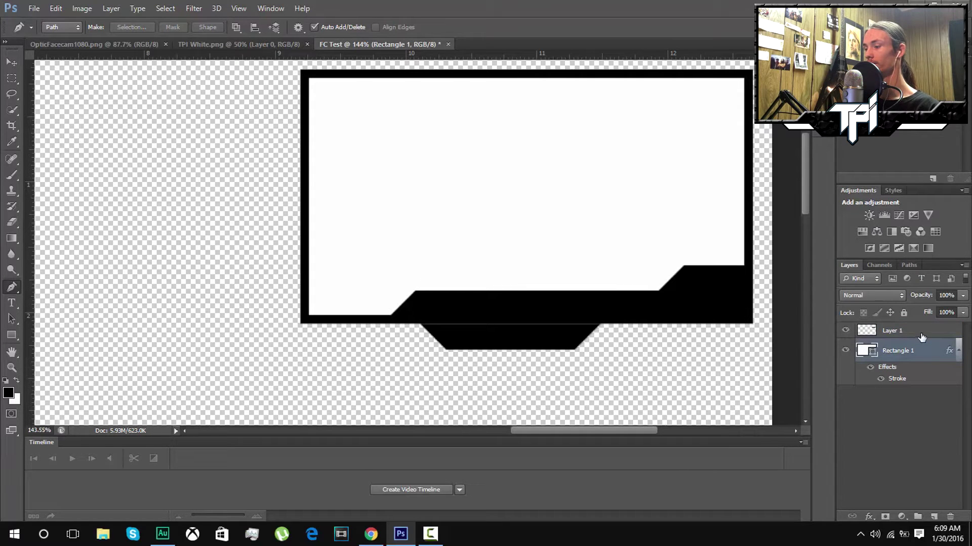
{"action": "left_click", "coordinate": [906, 433]}
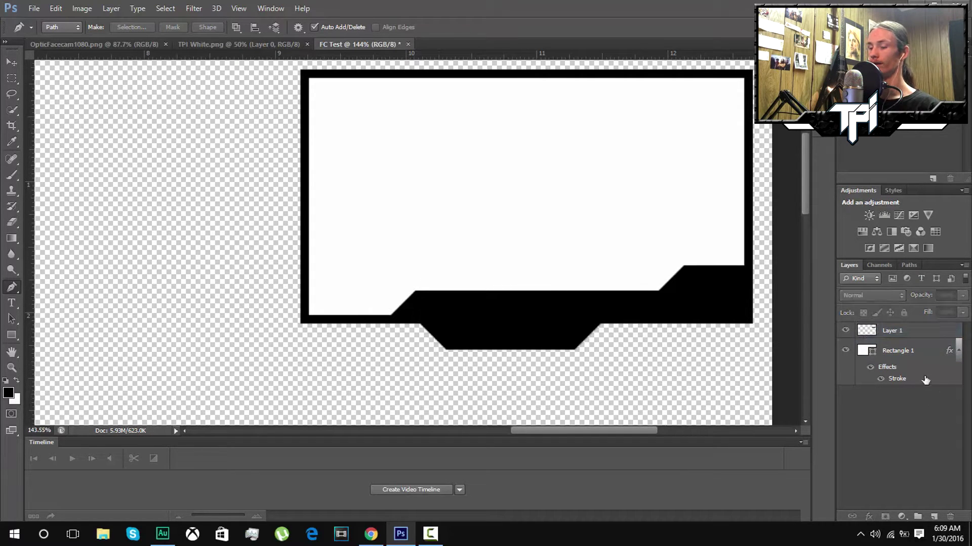
{"action": "left_click", "coordinate": [935, 516]}
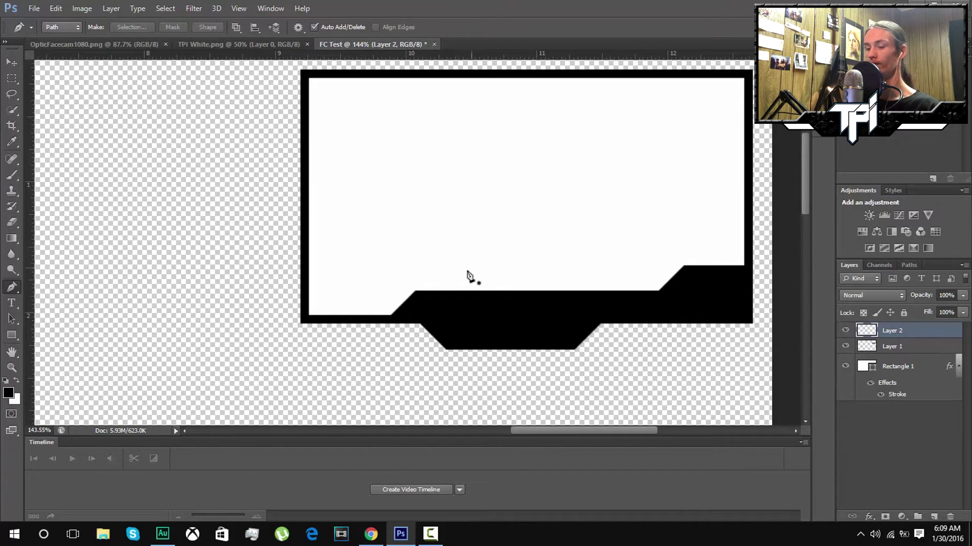
Draw a closed four-sided Pen path with slanted ends, straddling the bottom border to the right of the hanging tab
{"action": "left_click", "coordinate": [576, 337]}
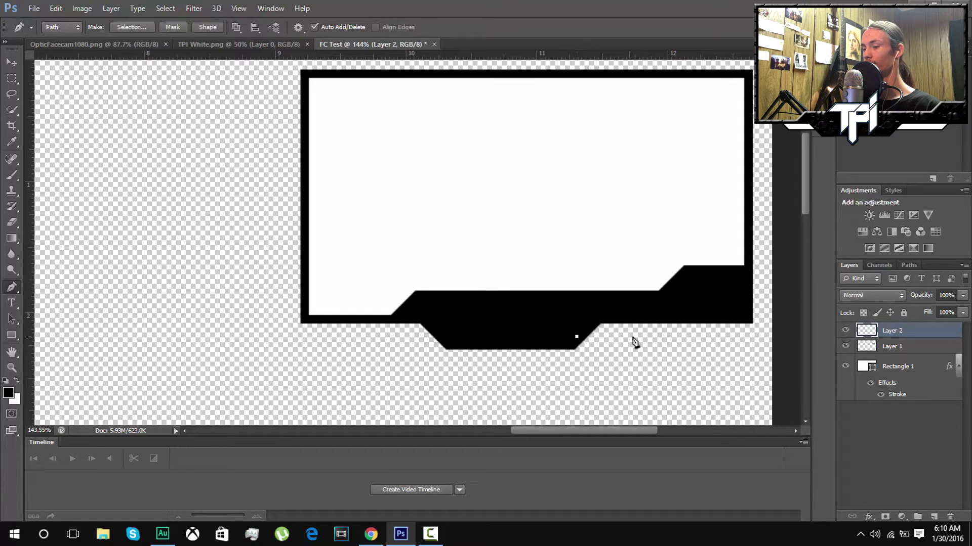
{"action": "left_click", "coordinate": [687, 336]}
{"action": "left_click", "coordinate": [704, 321]}
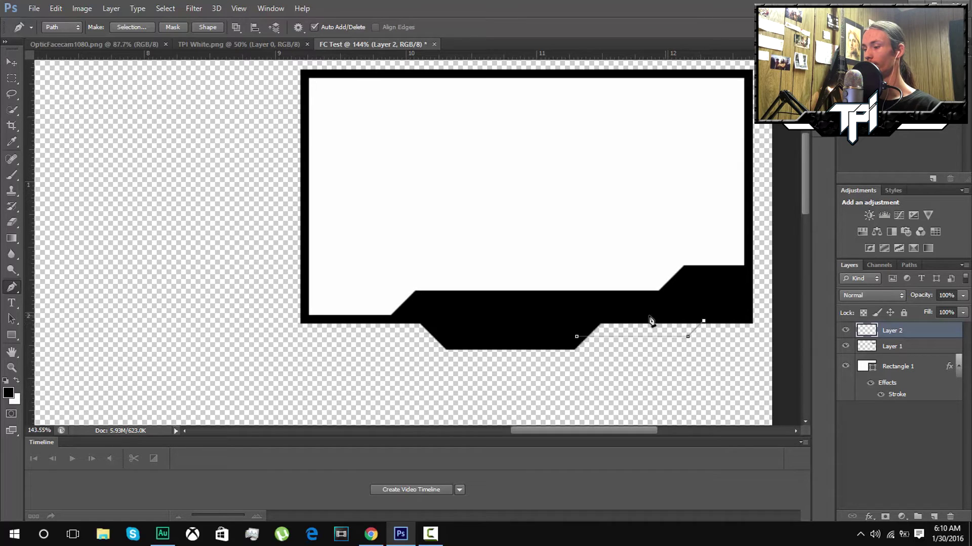
{"action": "left_click", "coordinate": [706, 317]}
{"action": "left_click", "coordinate": [586, 317]}
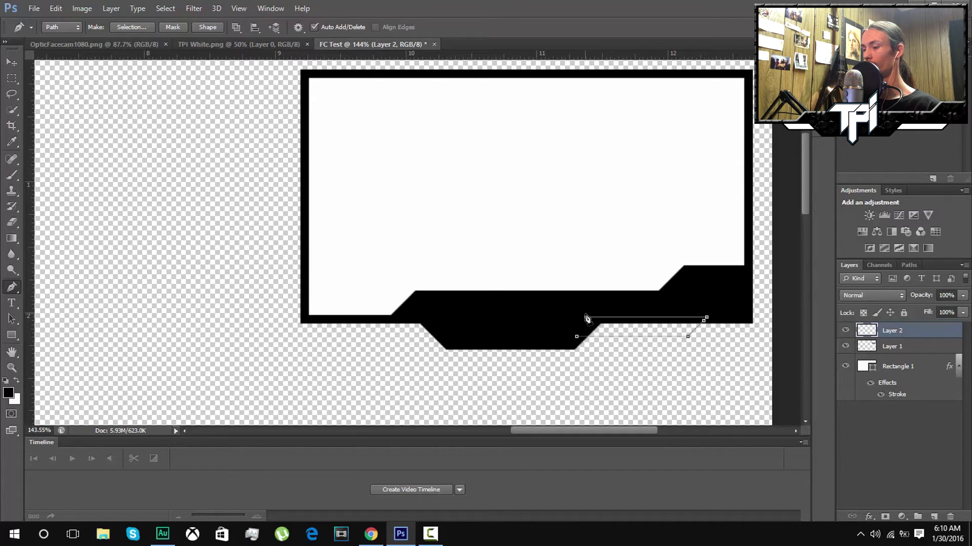
{"action": "left_click", "coordinate": [577, 337]}
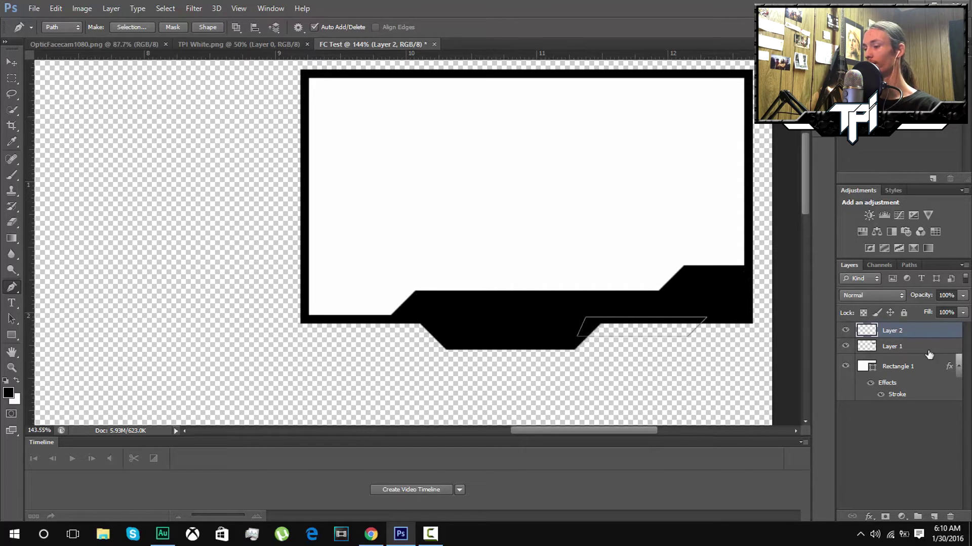
Fill the new work path with white (ffffff) at 100% opacity in Normal mode
{"action": "left_click", "coordinate": [913, 263]}
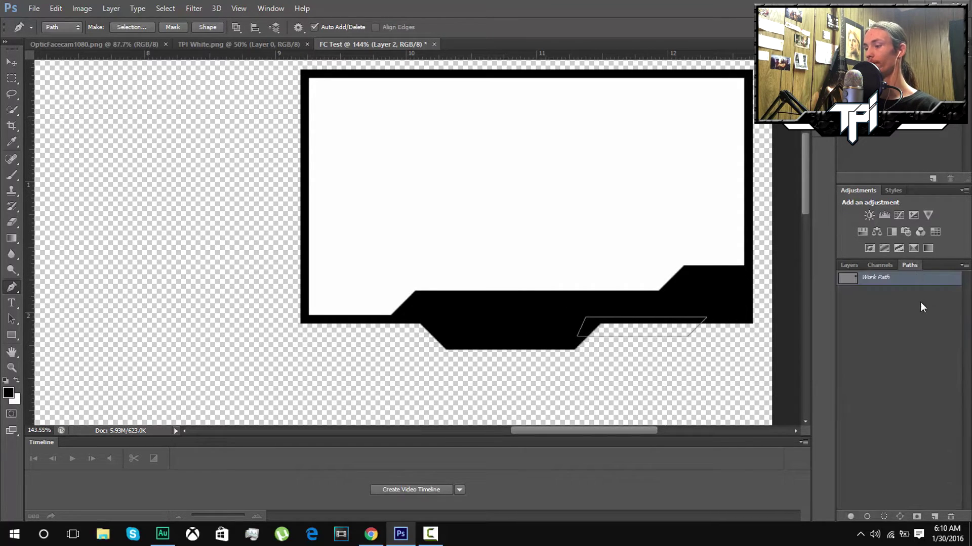
{"action": "right_click", "coordinate": [932, 280]}
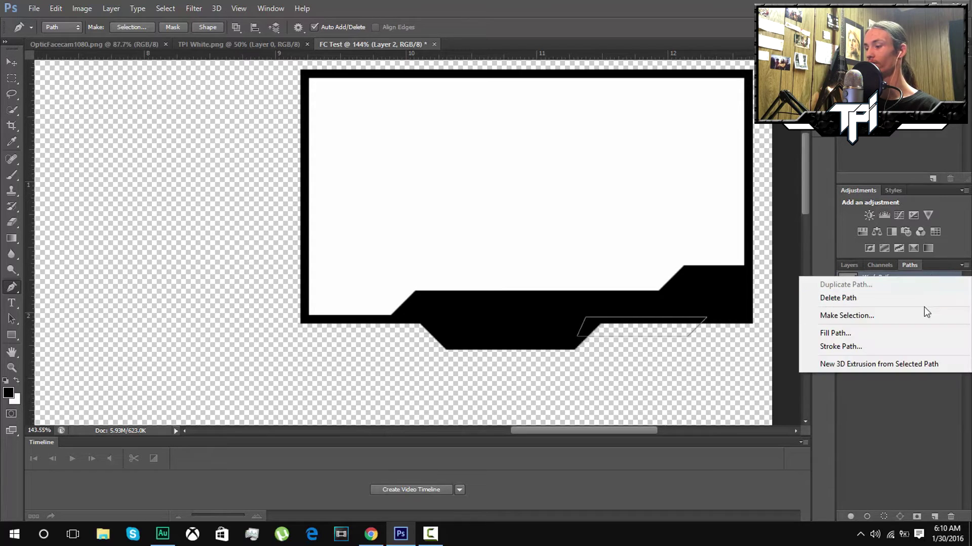
{"action": "left_click", "coordinate": [917, 332]}
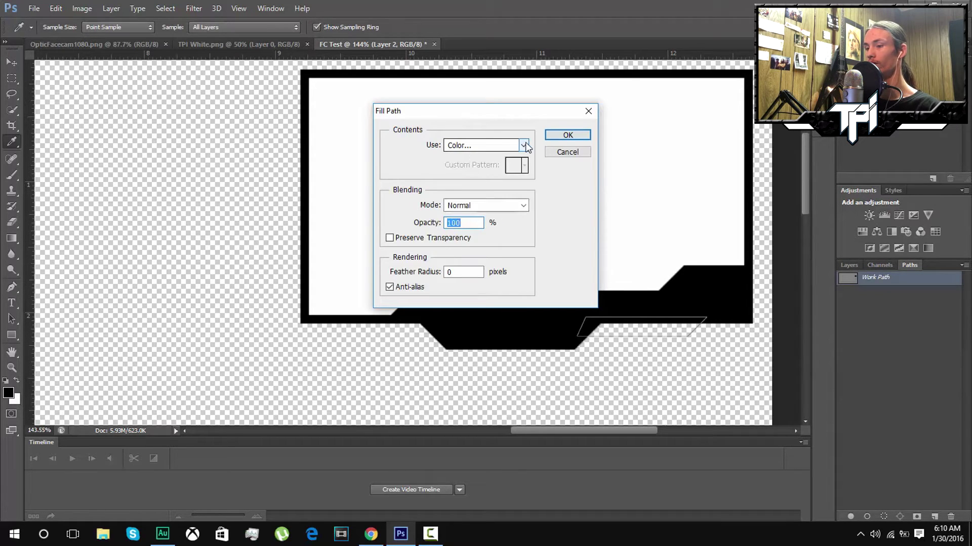
{"action": "left_click", "coordinate": [526, 146]}
{"action": "left_click", "coordinate": [506, 177]}
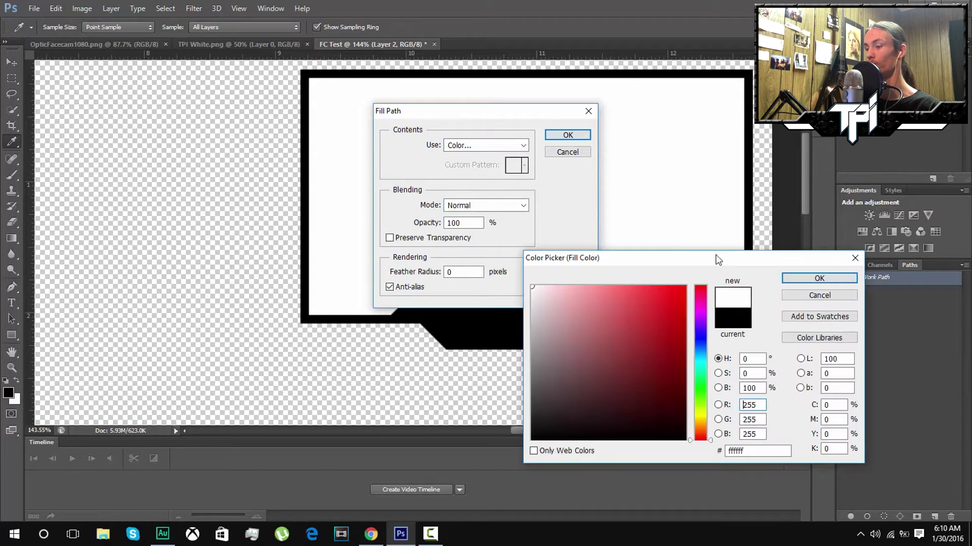
{"action": "left_click", "coordinate": [840, 278]}
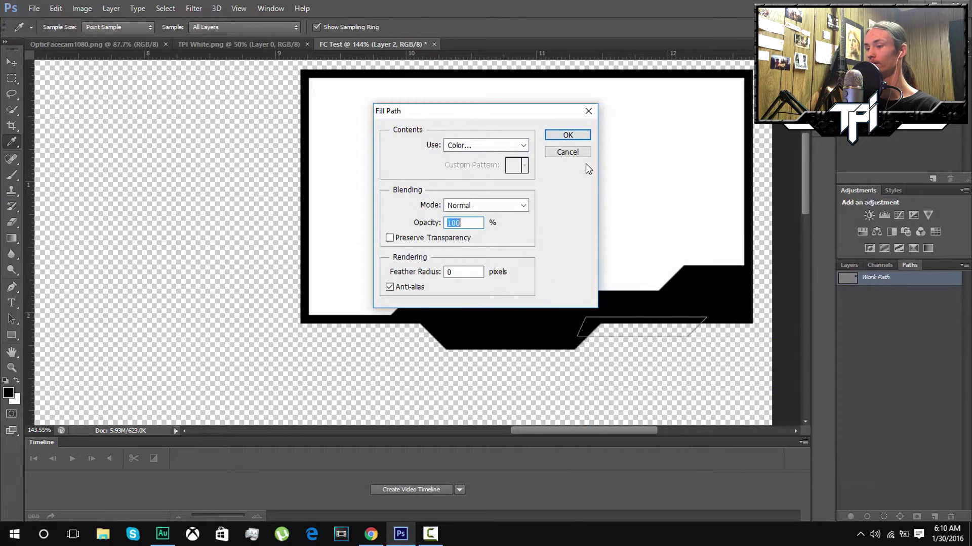
{"action": "left_click", "coordinate": [588, 136]}
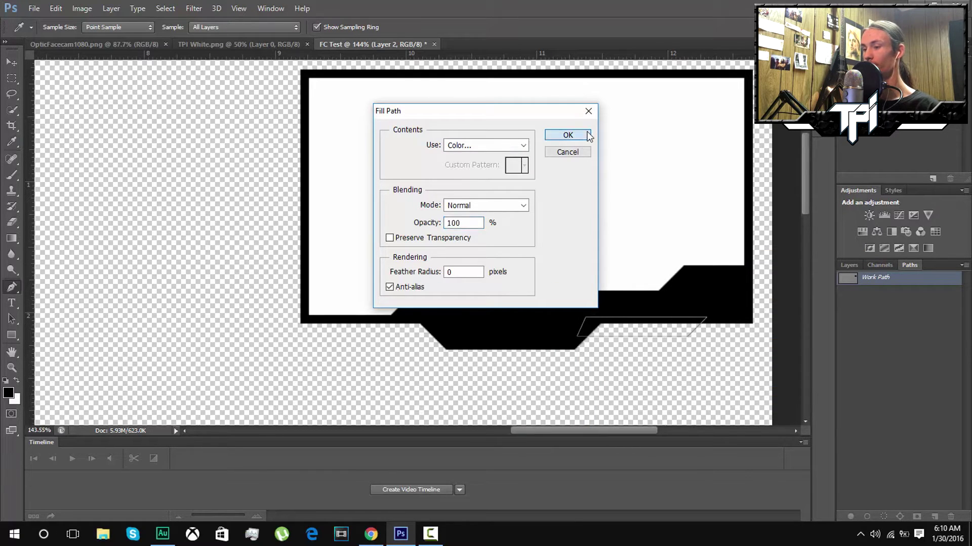
Add a 3 px black stroke positioned Inside at 100% opacity to the white bar's layer
{"action": "left_click", "coordinate": [848, 265]}
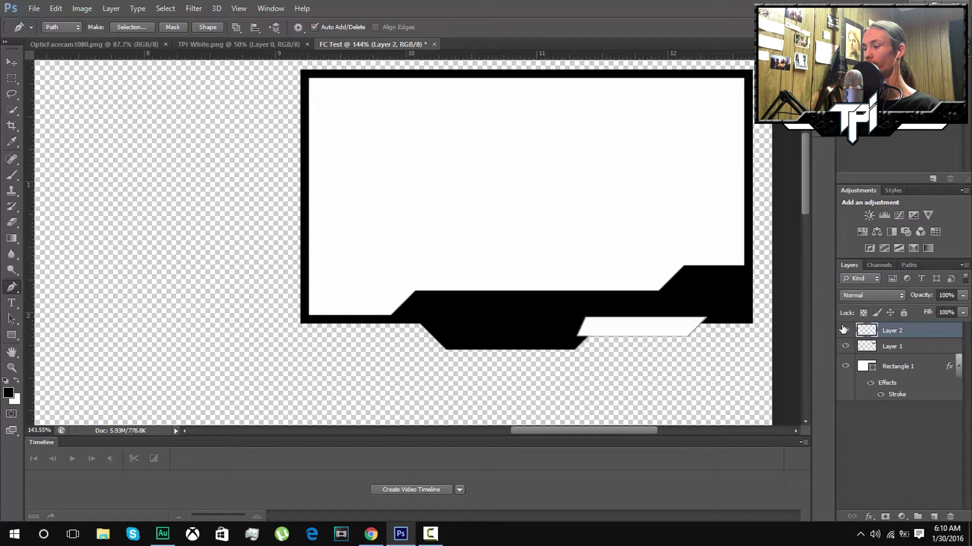
{"action": "double_click", "coordinate": [944, 332]}
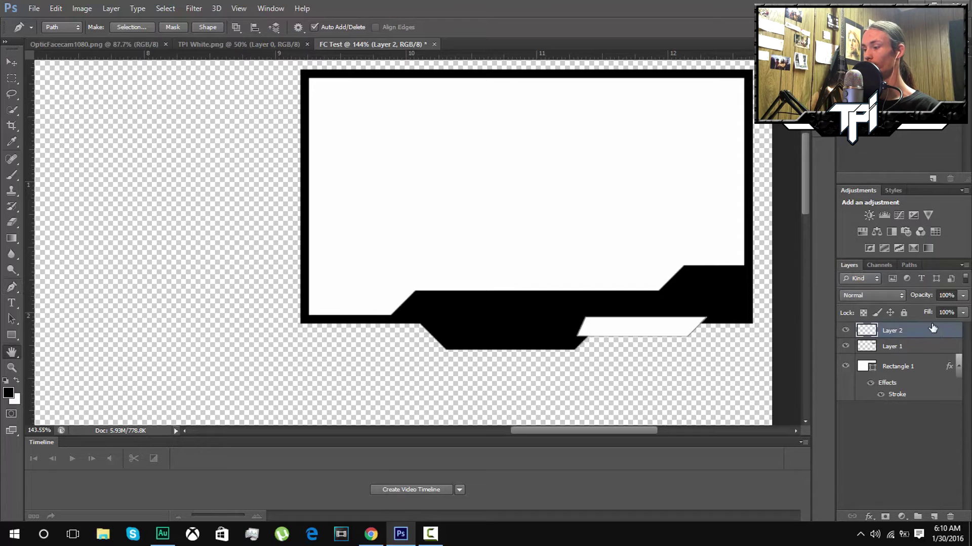
{"action": "left_click", "coordinate": [544, 264]}
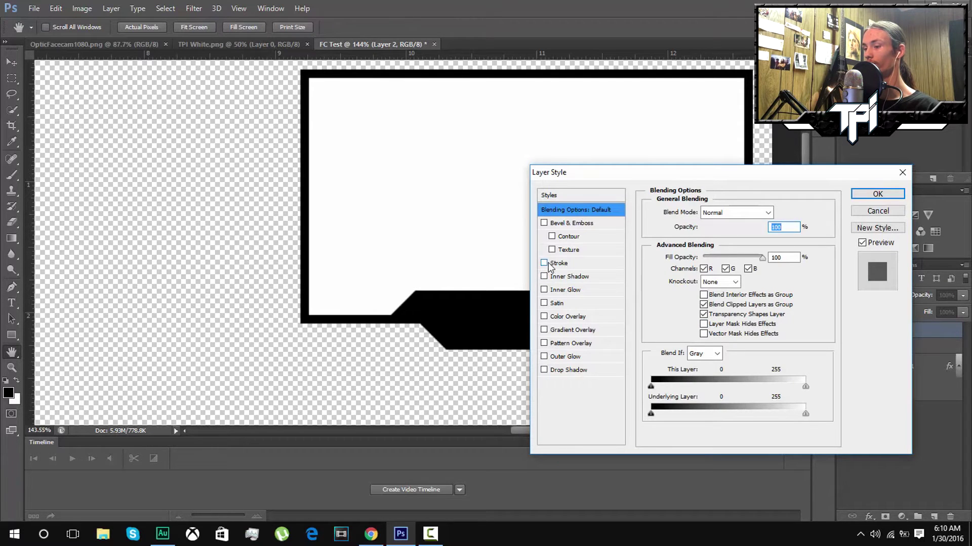
{"action": "left_click", "coordinate": [561, 264]}
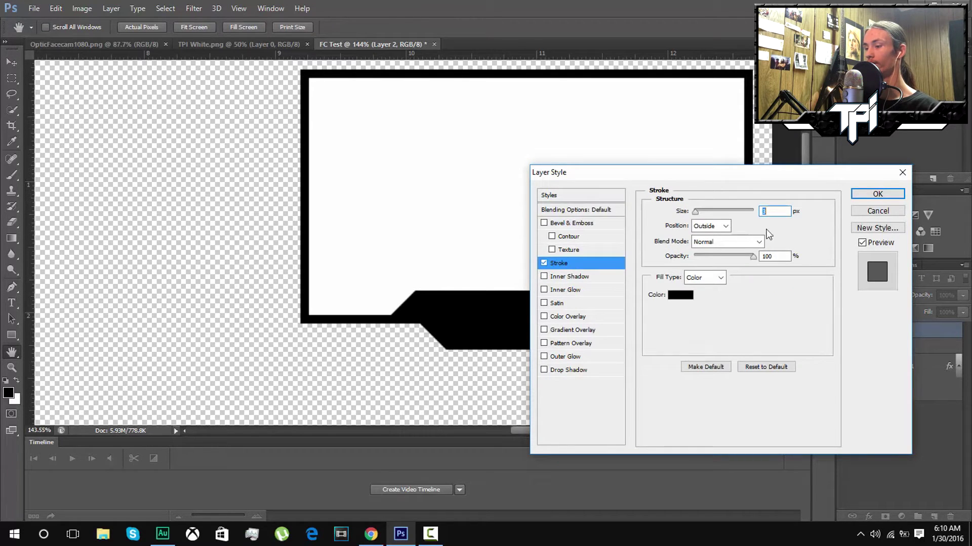
{"action": "left_click", "coordinate": [725, 226]}
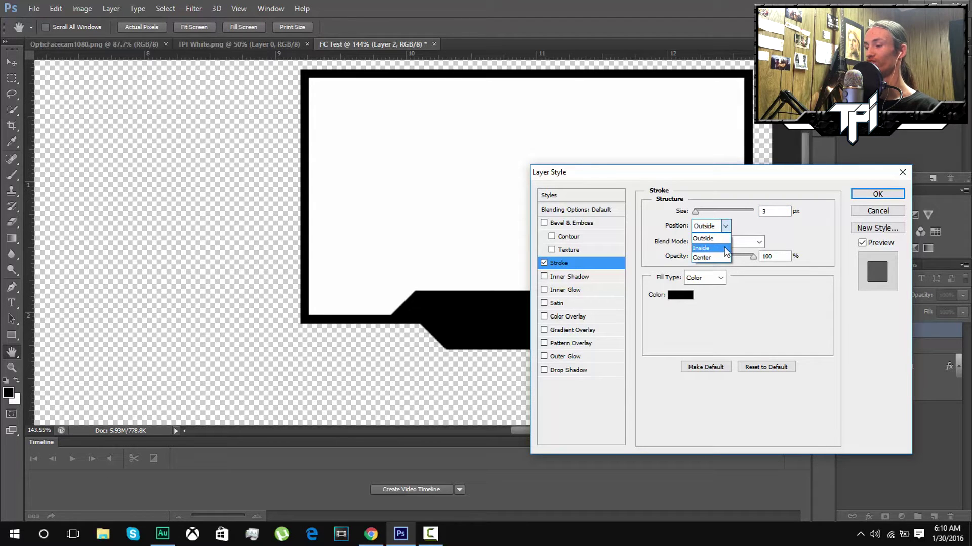
{"action": "left_click", "coordinate": [726, 248]}
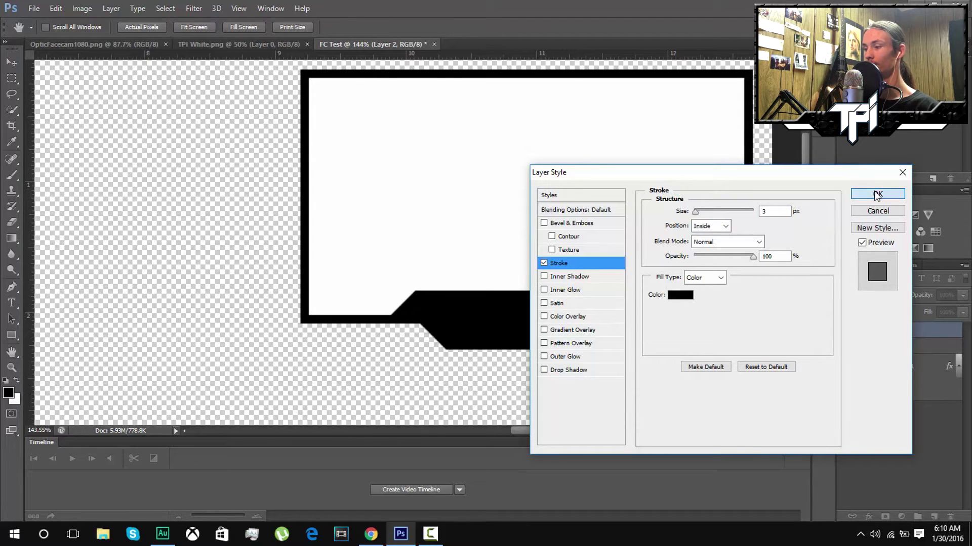
{"action": "left_click", "coordinate": [872, 196]}
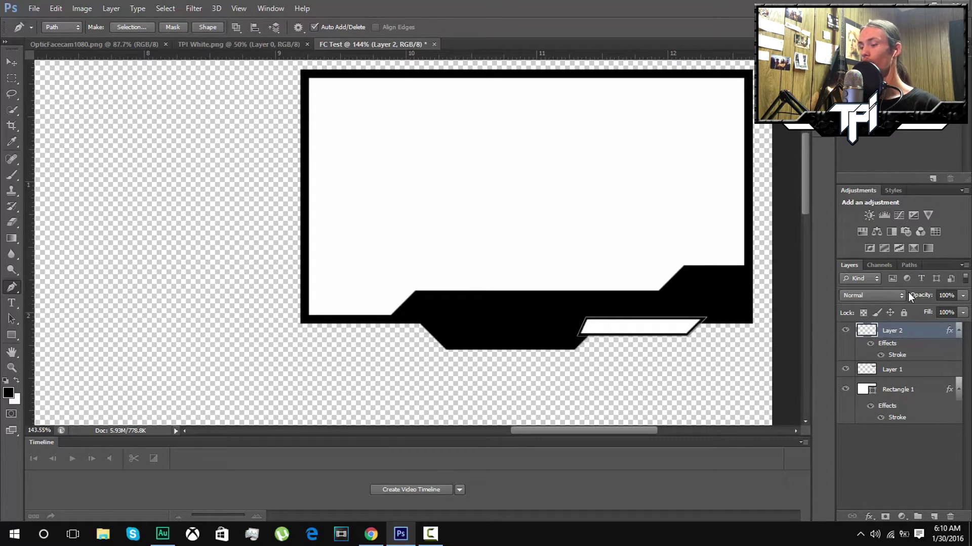
Duplicate the white bar's layer, and free-transform the bar's path: flip it horizontally and move it to X 1514.5, Y 316 px
{"action": "key", "text": "ctrl+j"}
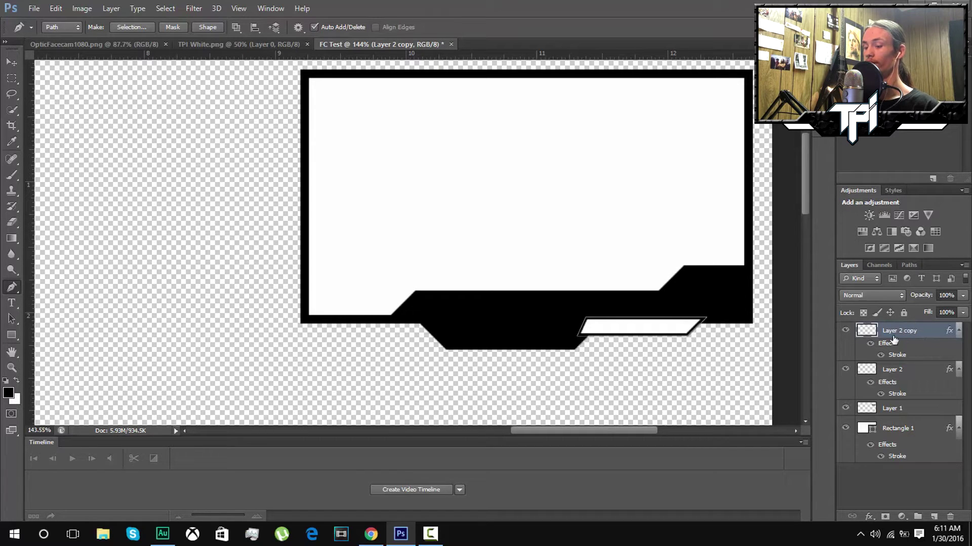
{"action": "key", "text": "ctrl+t"}
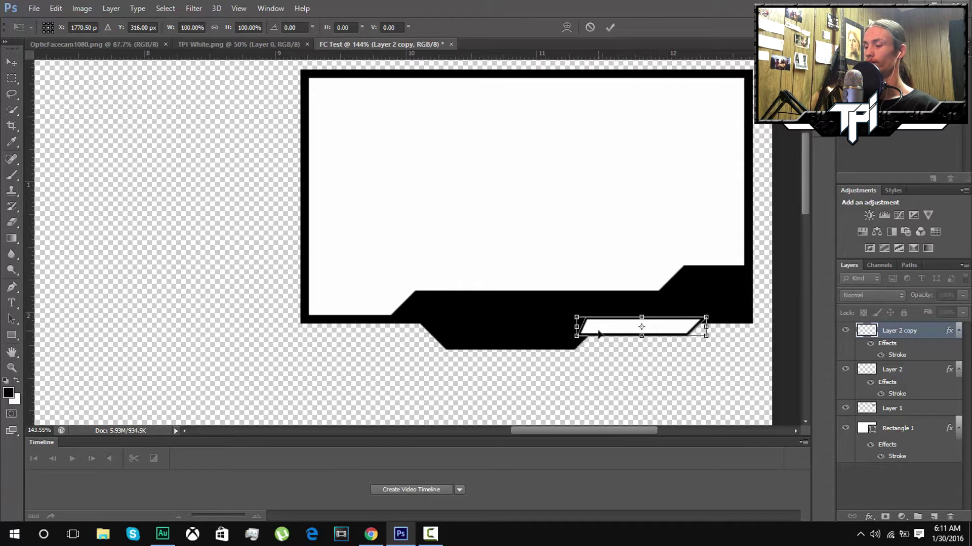
{"action": "left_click_drag", "start_coordinate": [598, 334], "coordinate": [381, 338]}
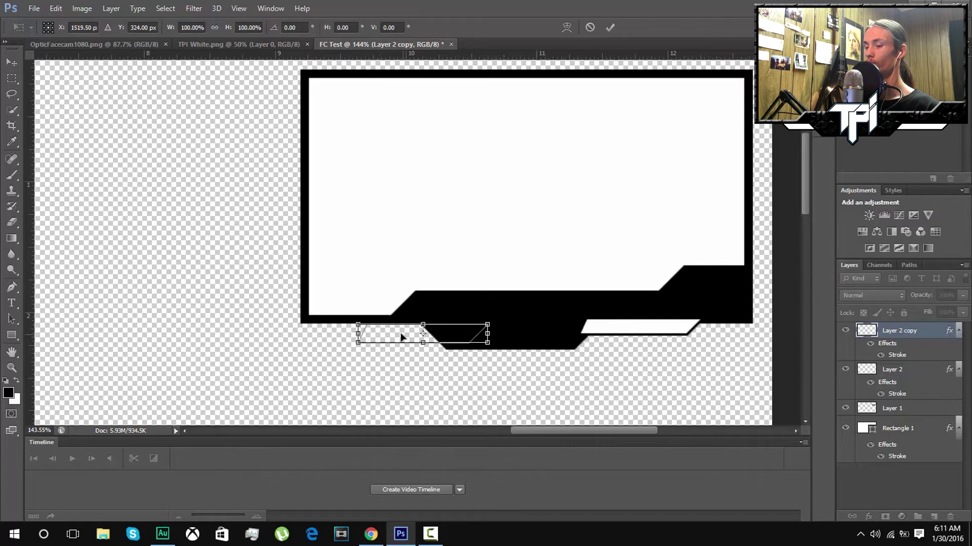
{"action": "right_click", "coordinate": [402, 335]}
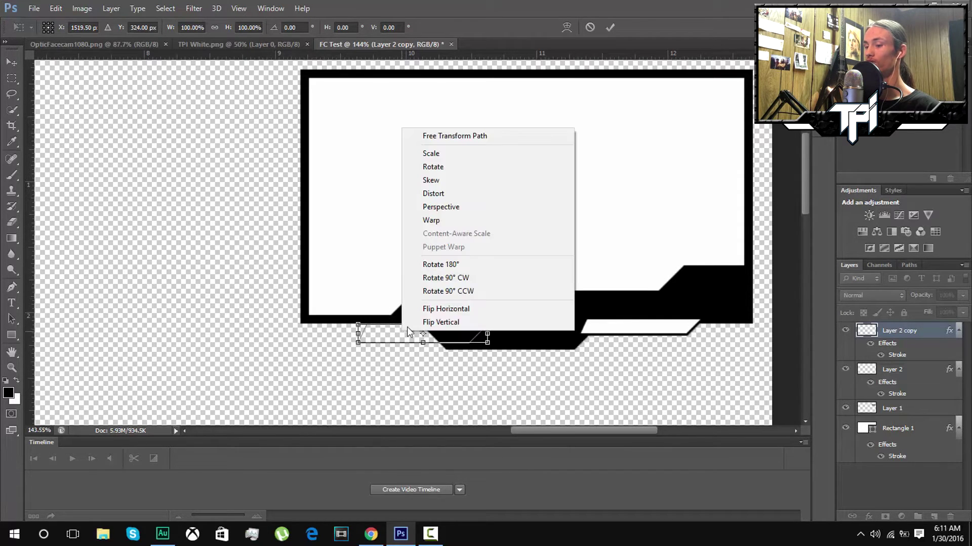
{"action": "left_click", "coordinate": [457, 314]}
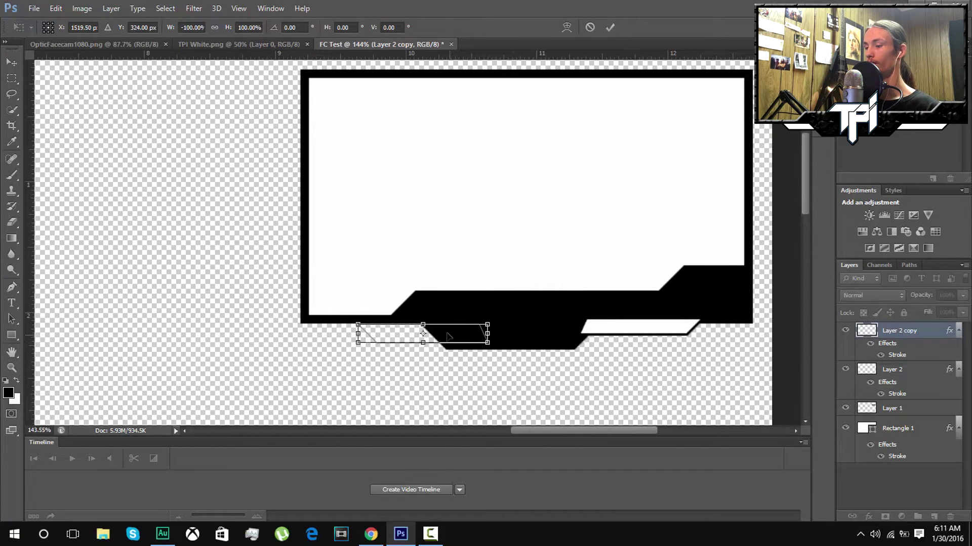
{"action": "left_click_drag", "start_coordinate": [447, 336], "coordinate": [443, 329]}
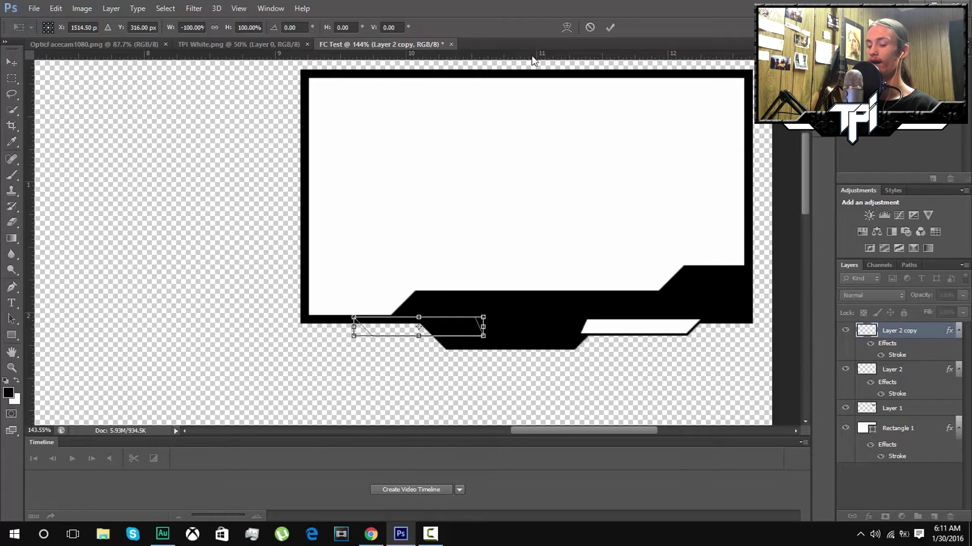
With the rulers shown, place a horizontal guide along the lower edge of the white bar
{"action": "key", "text": "ctrl+r"}
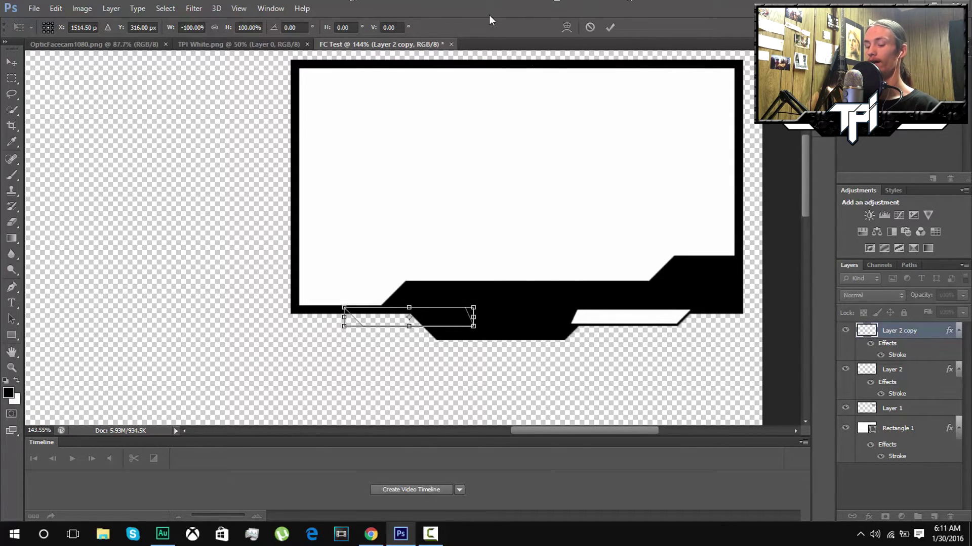
{"action": "key", "text": "ctrl+r"}
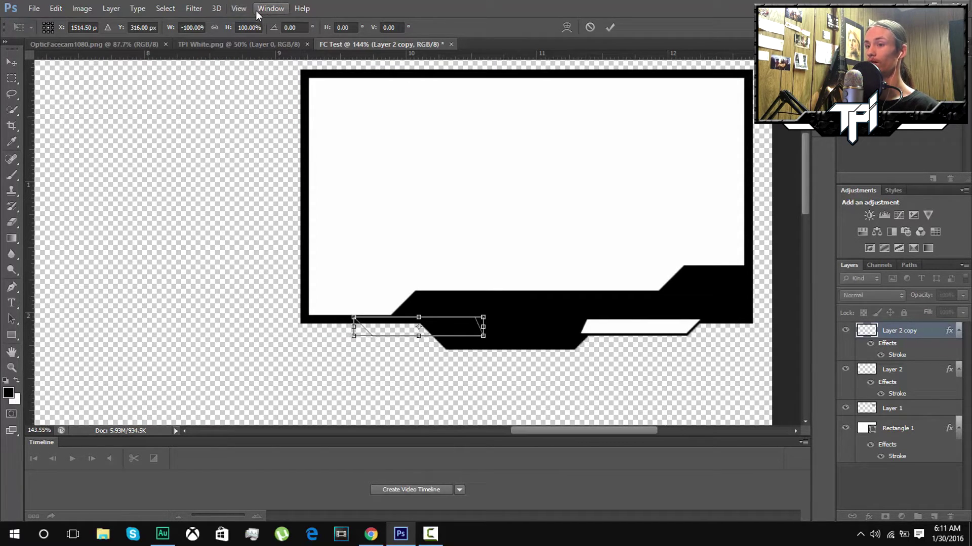
{"action": "left_click", "coordinate": [239, 9]}
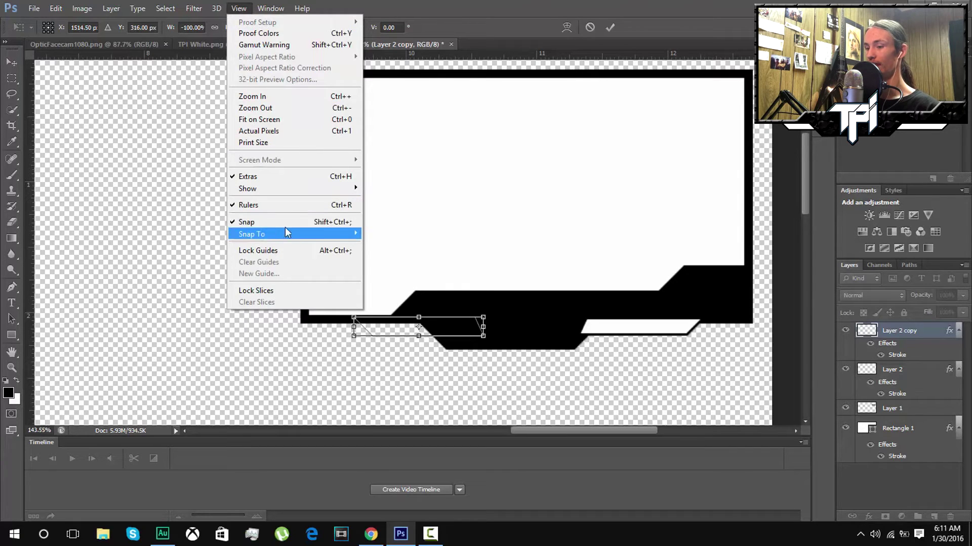
{"action": "left_click", "coordinate": [443, 12]}
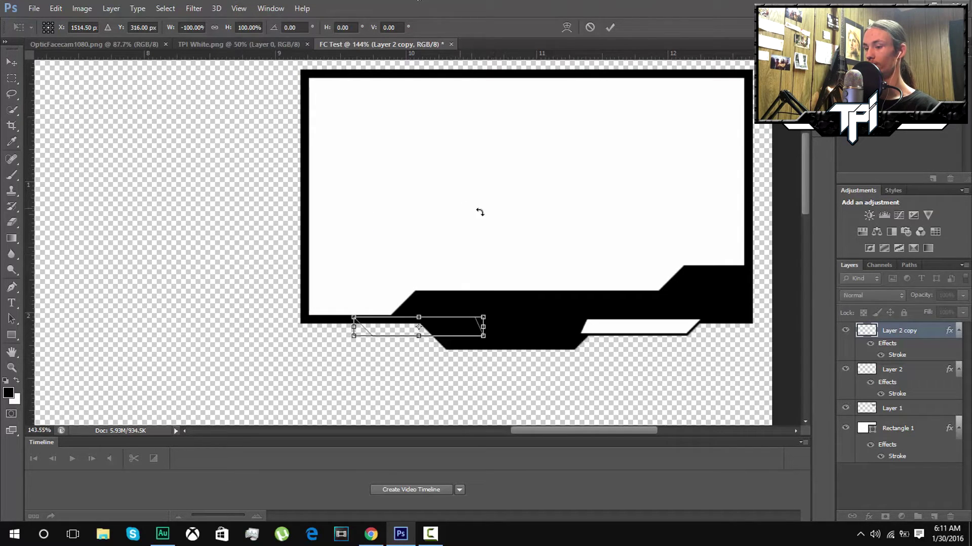
{"action": "left_click_drag", "start_coordinate": [607, 59], "coordinate": [614, 338]}
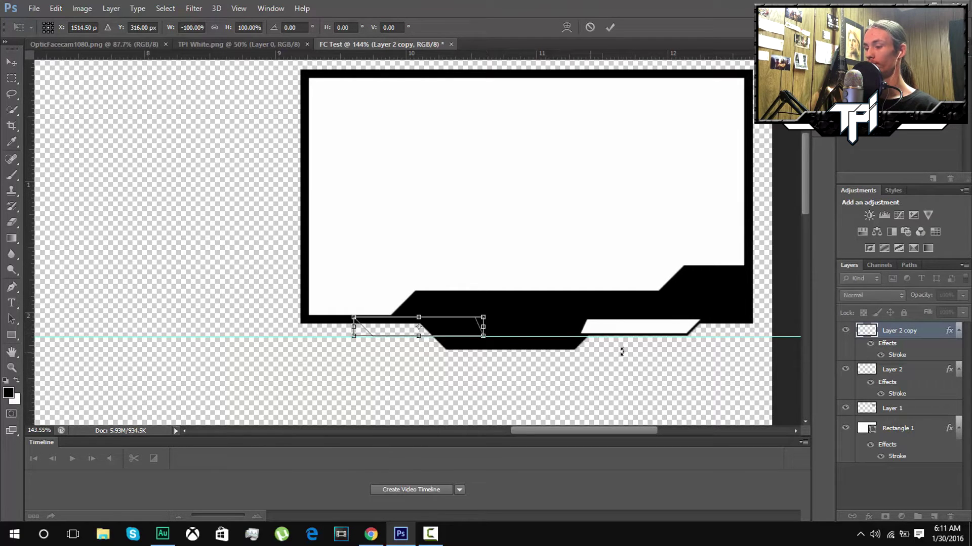
Nudge the flipped path to X 1509.5, Y 315 px, just above the guide, and apply the transform
{"action": "scroll", "coordinate": [540, 320], "scroll_direction": "up", "scroll_amount": 5}
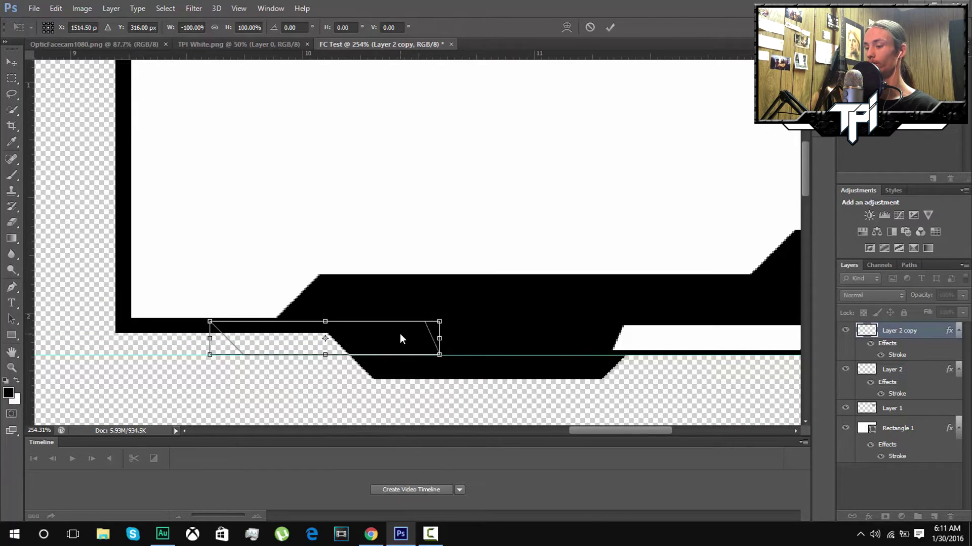
{"action": "key", "text": "Up"}
{"action": "key", "text": "Up"}
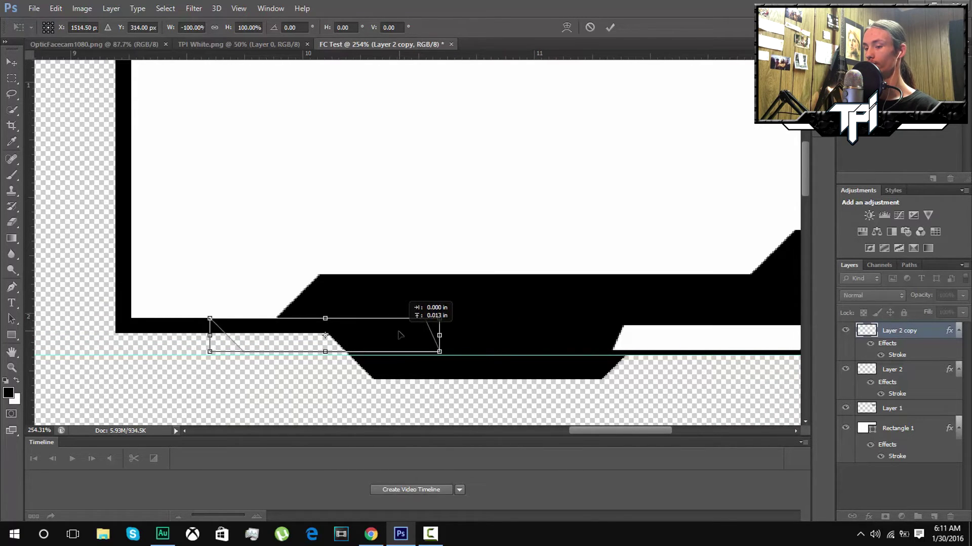
{"action": "key", "text": "Down"}
{"action": "key", "text": "Left"}
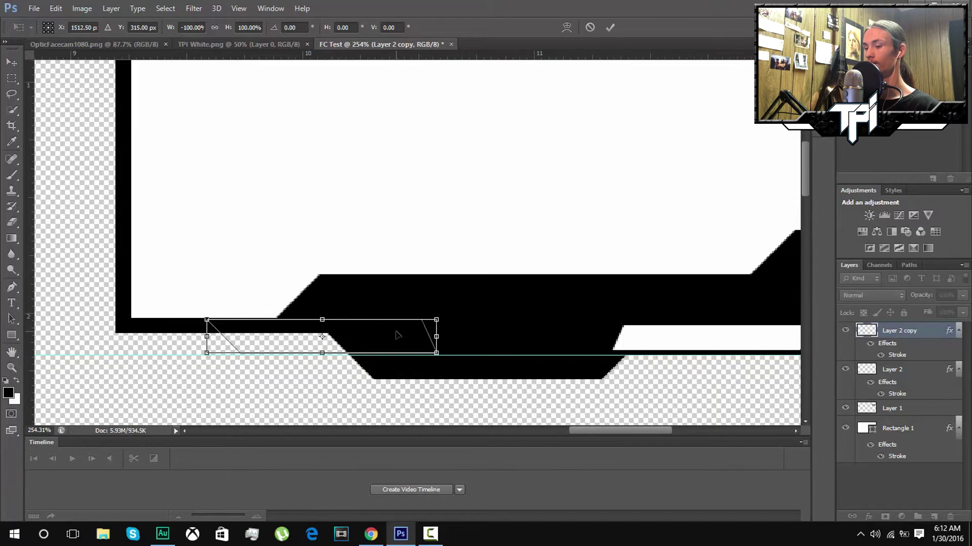
{"action": "key", "text": "Left"}
{"action": "key", "text": "Left"}
{"action": "key", "text": "Left"}
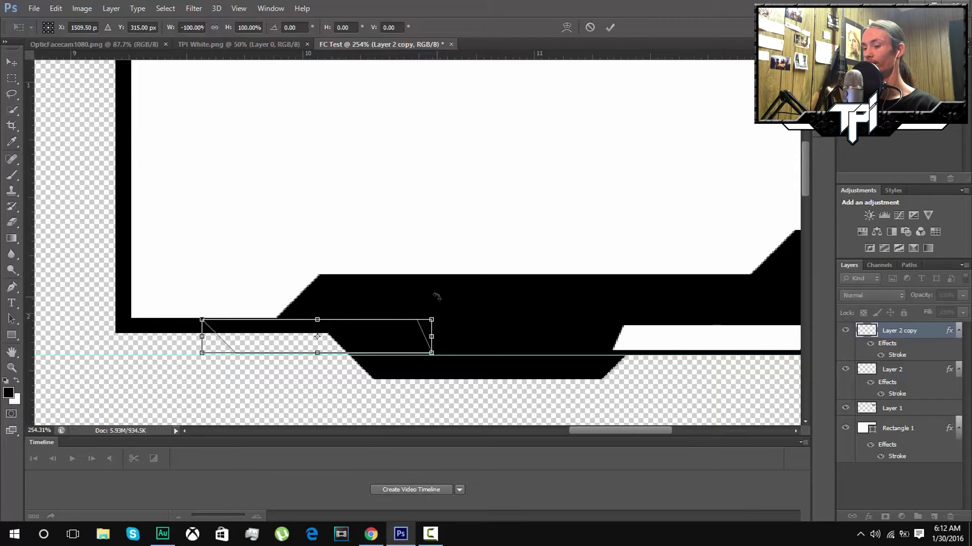
{"action": "key", "text": "Return"}
{"action": "key", "text": "p"}
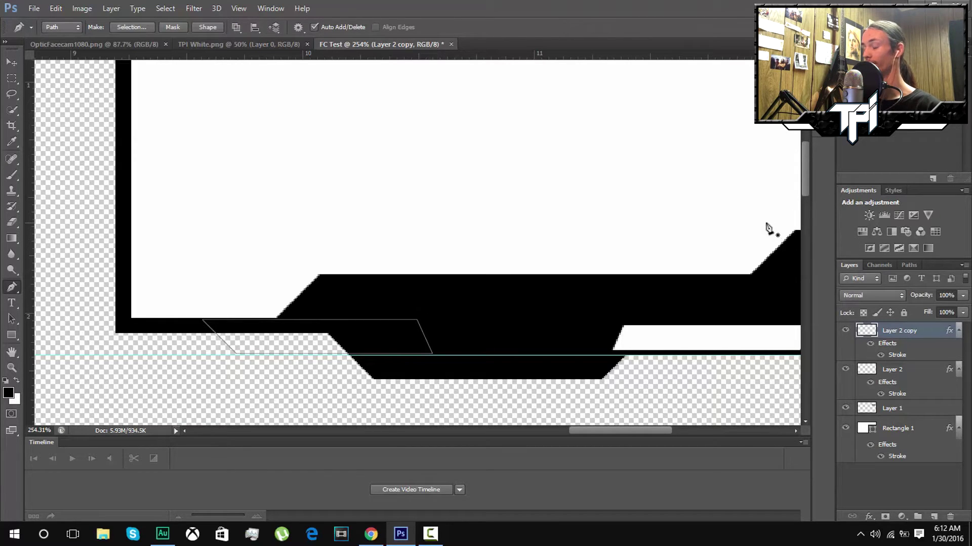
{"action": "scroll", "coordinate": [768, 229], "scroll_direction": "down", "scroll_amount": 2}
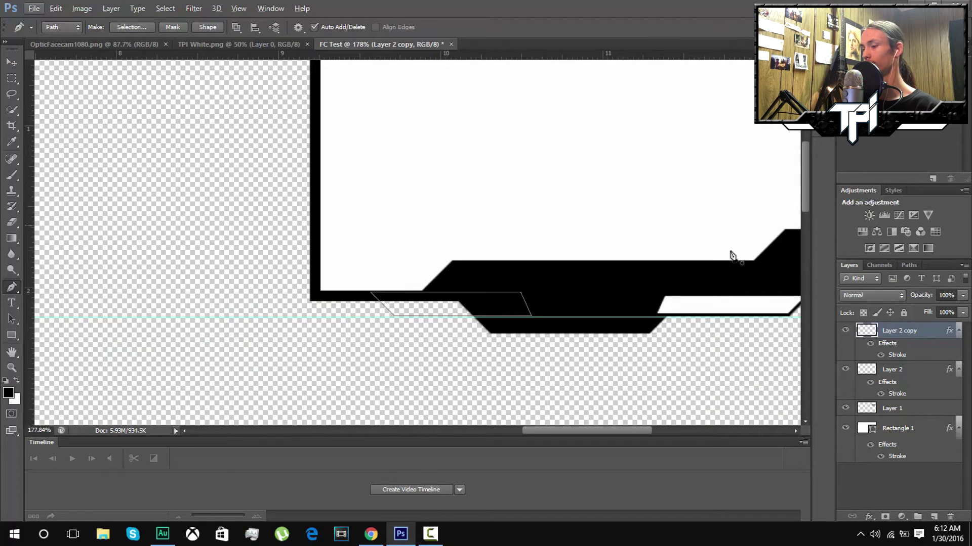
{"action": "scroll", "coordinate": [731, 255], "scroll_direction": "down", "scroll_amount": 1}
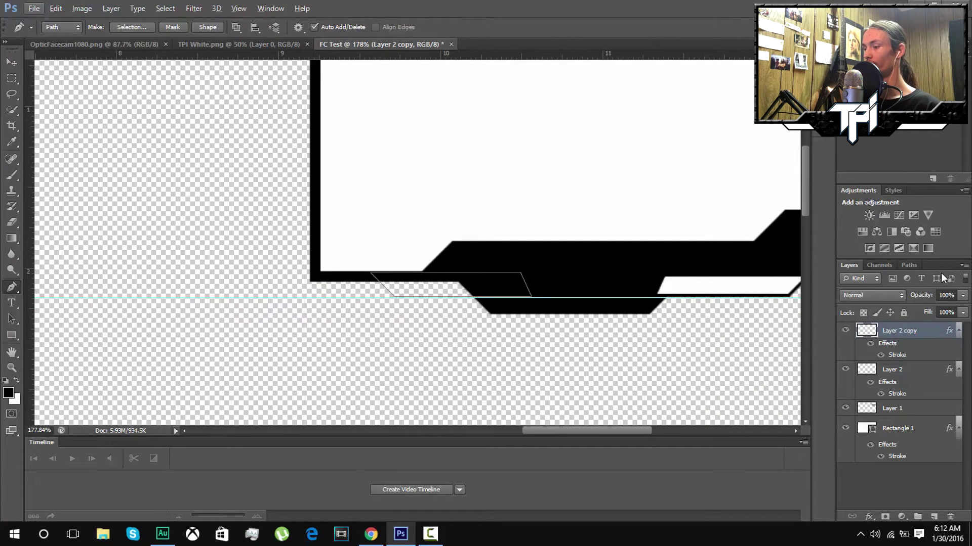
Fill the flipped work path with white (ffffff) at 100% opacity in Normal mode on Layer 2 copy
{"action": "left_click", "coordinate": [909, 265]}
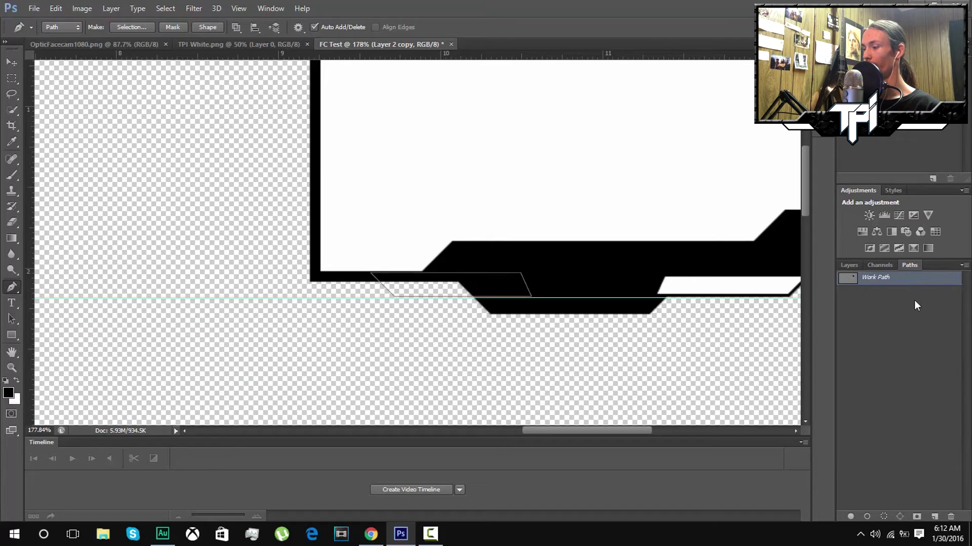
{"action": "right_click", "coordinate": [928, 277]}
{"action": "left_click", "coordinate": [912, 330]}
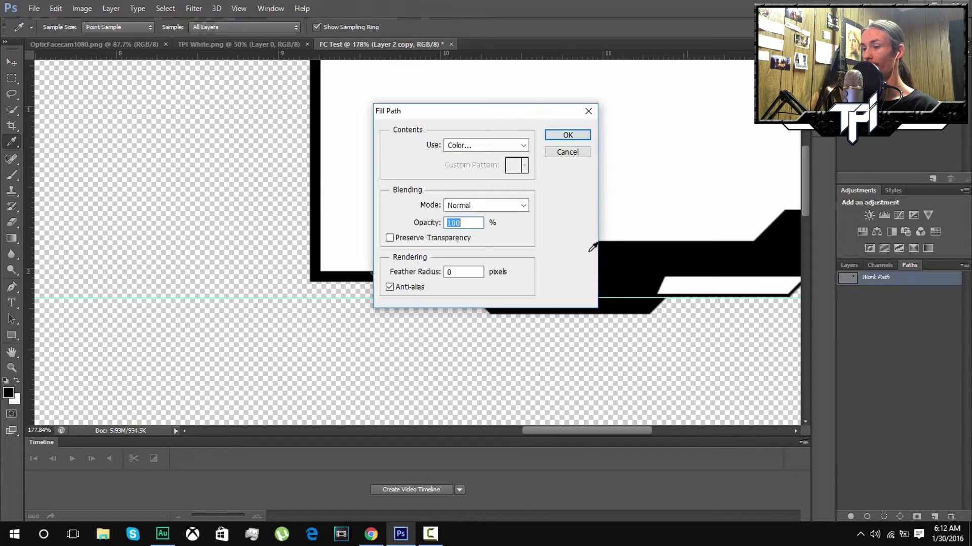
{"action": "left_click", "coordinate": [496, 151]}
{"action": "left_click", "coordinate": [499, 175]}
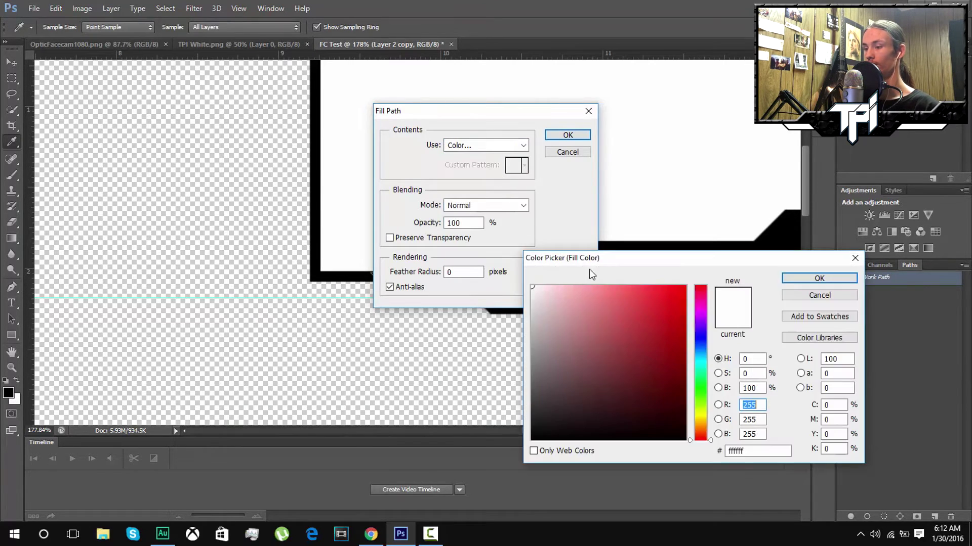
{"action": "left_click", "coordinate": [841, 277]}
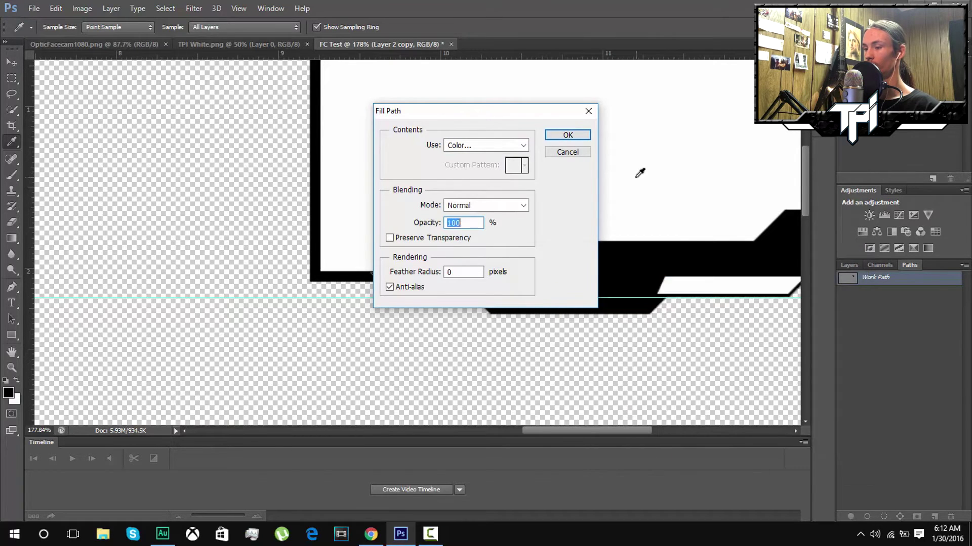
{"action": "left_click", "coordinate": [582, 137]}
{"action": "key", "text": "p"}
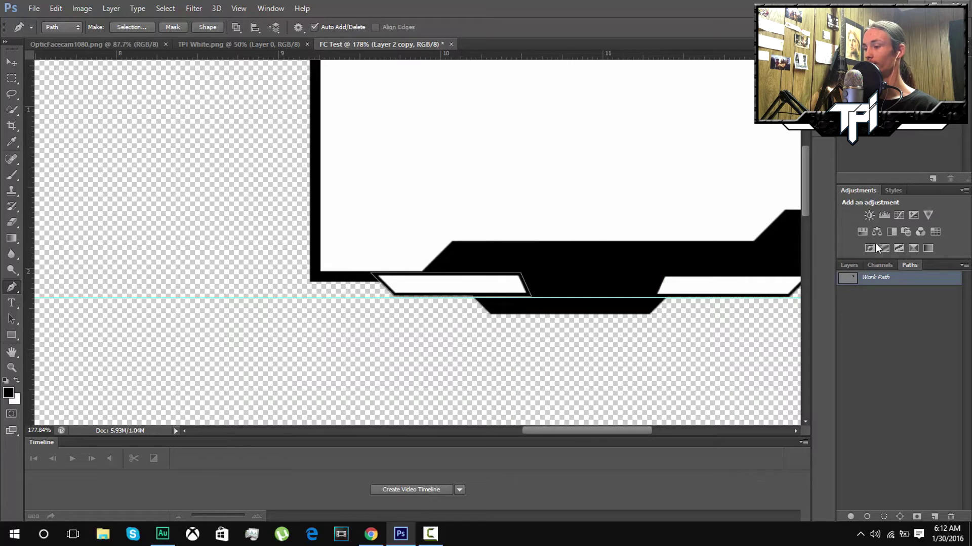
Move Layer 2 copy and Layer 2 beneath Rectangle 1 in the layer stack so both white bars sit behind the frame
{"action": "left_click", "coordinate": [848, 265]}
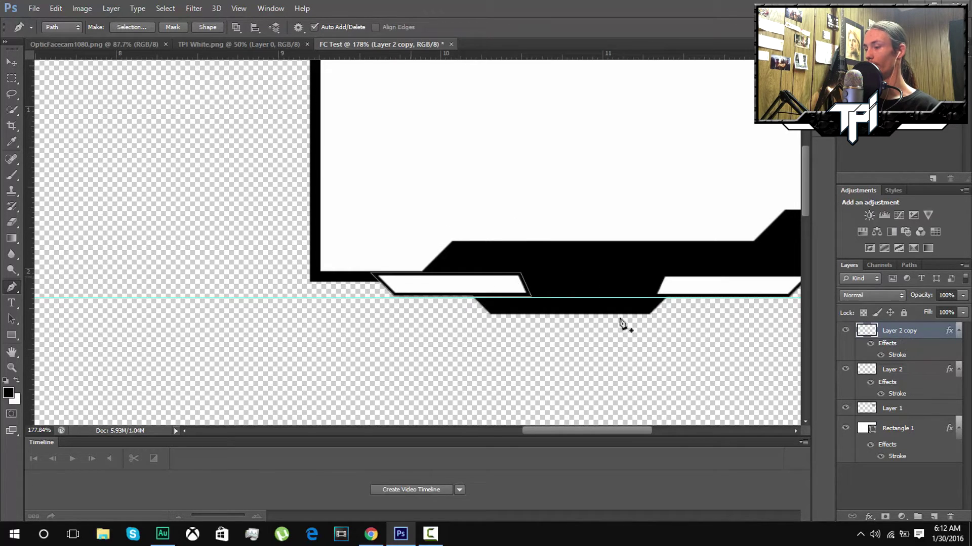
{"action": "left_click_drag", "start_coordinate": [924, 338], "coordinate": [911, 463]}
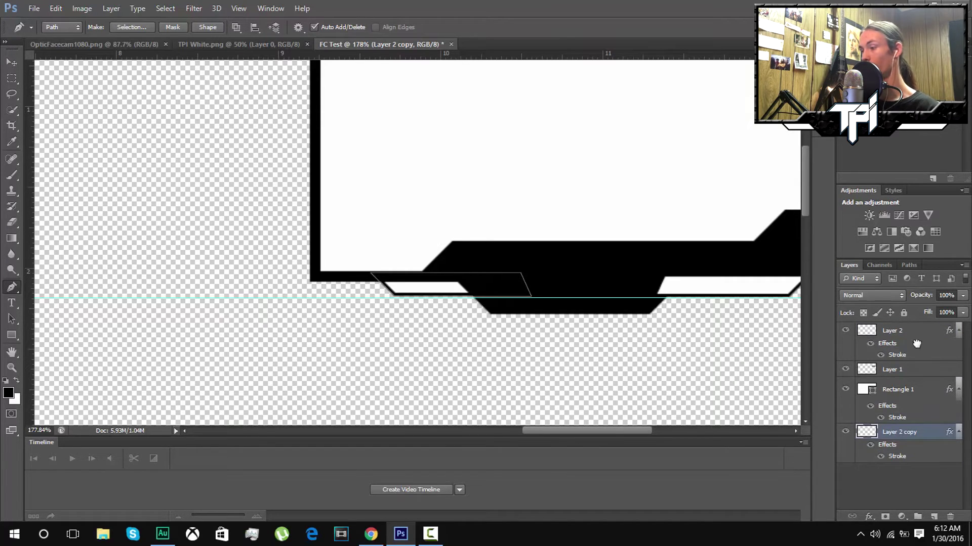
{"action": "left_click_drag", "start_coordinate": [920, 338], "coordinate": [906, 461]}
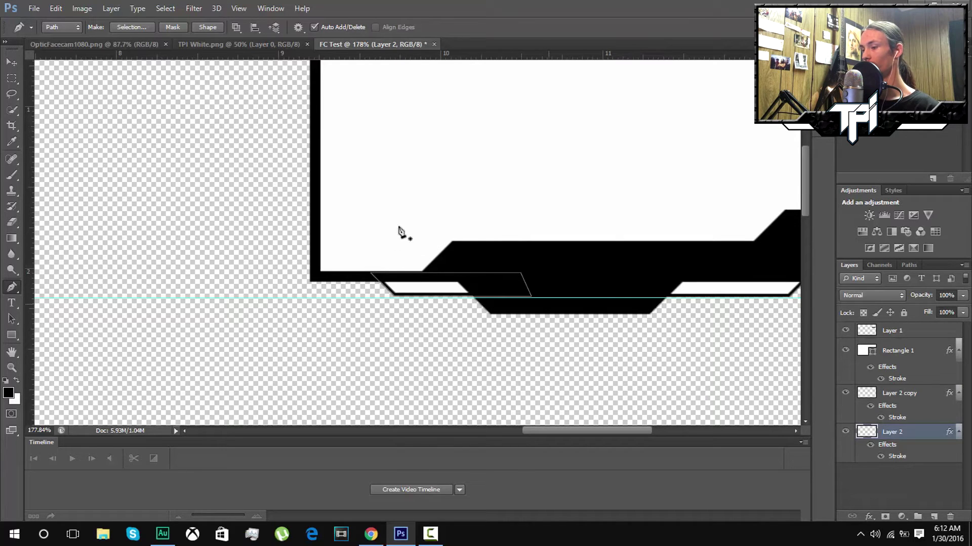
Select Layer 2 and remove the horizontal guide from the canvas
{"action": "left_click", "coordinate": [925, 381]}
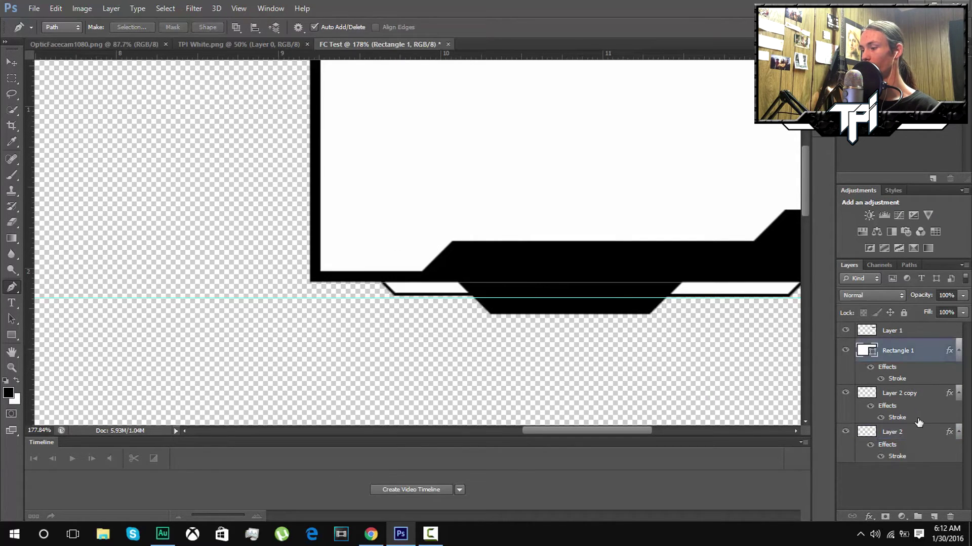
{"action": "left_click", "coordinate": [917, 428]}
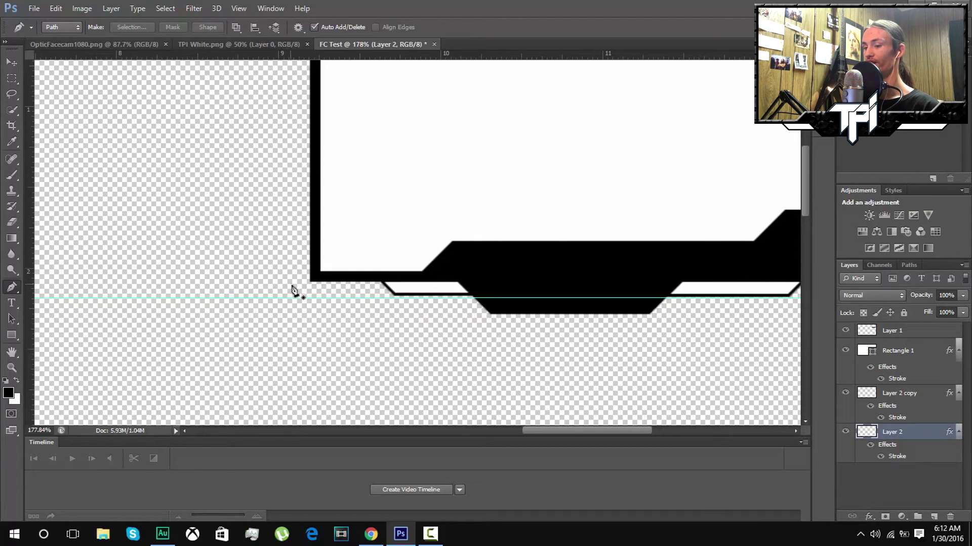
{"action": "key", "text": "v"}
{"action": "left_click_drag", "start_coordinate": [288, 297], "coordinate": [308, 30]}
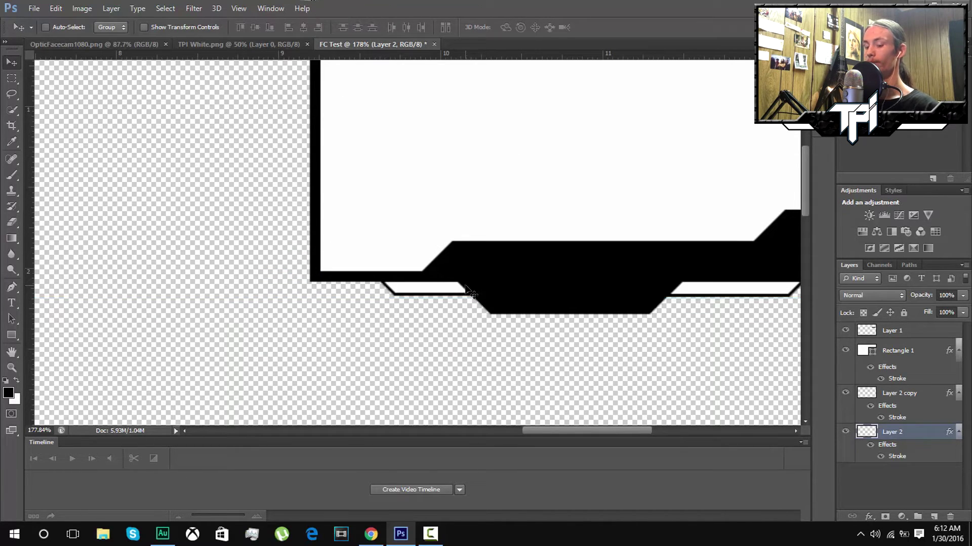
Compare the whole overlay with the finished design in OpticFacecam1080.png, returning to the FC Test document
{"action": "scroll", "coordinate": [584, 359], "scroll_direction": "down", "scroll_amount": 4}
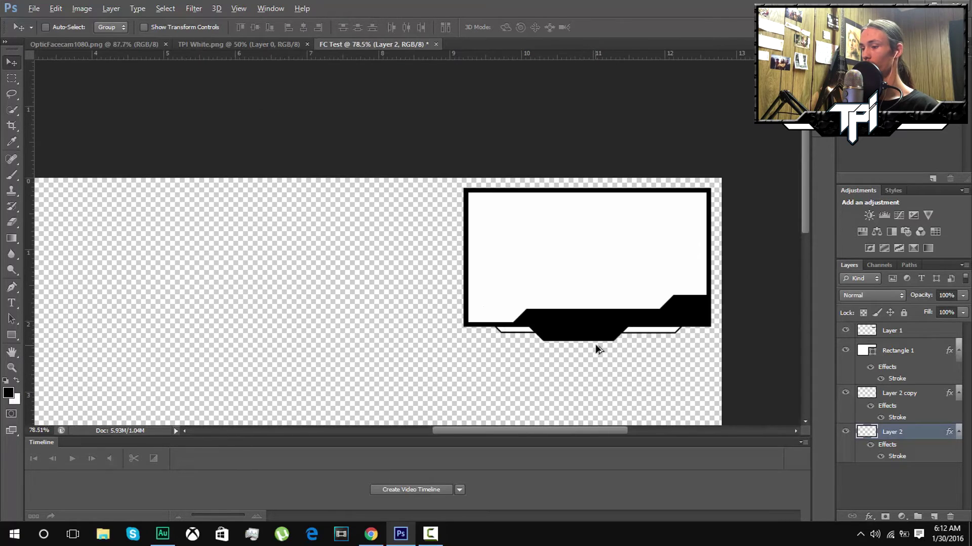
{"action": "left_click", "coordinate": [111, 45]}
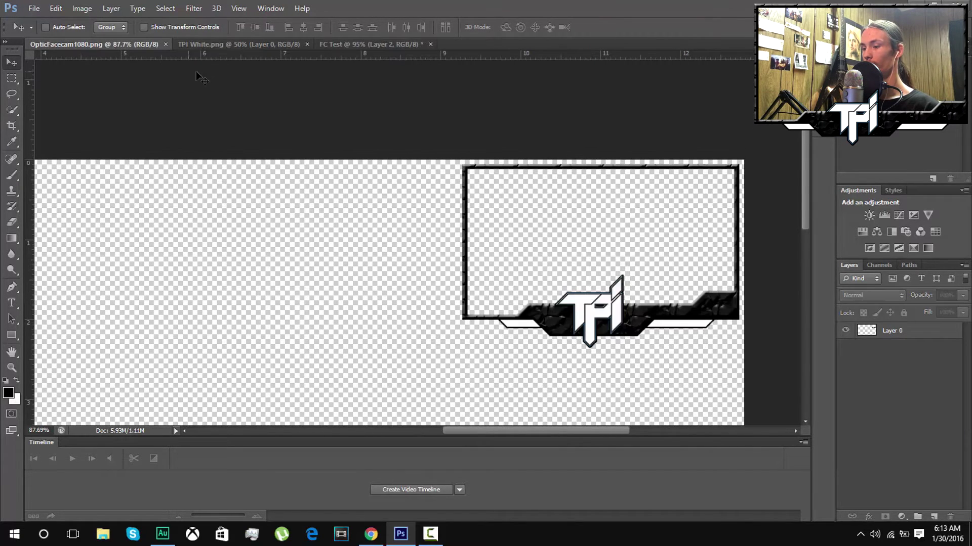
{"action": "left_click", "coordinate": [320, 47]}
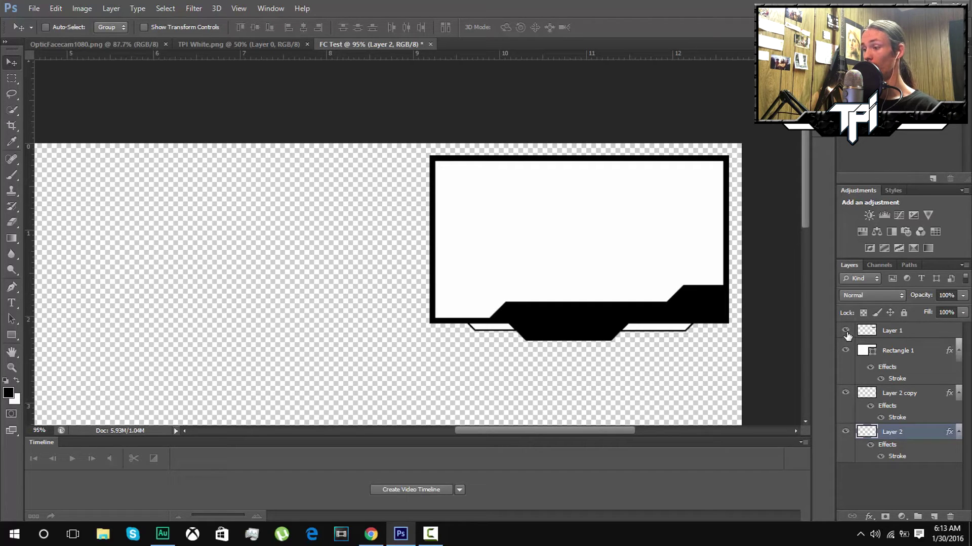
Hide Layer 1, Layer 2 copy and Layer 2, leaving only Rectangle 1 shown
{"action": "left_click", "coordinate": [845, 392]}
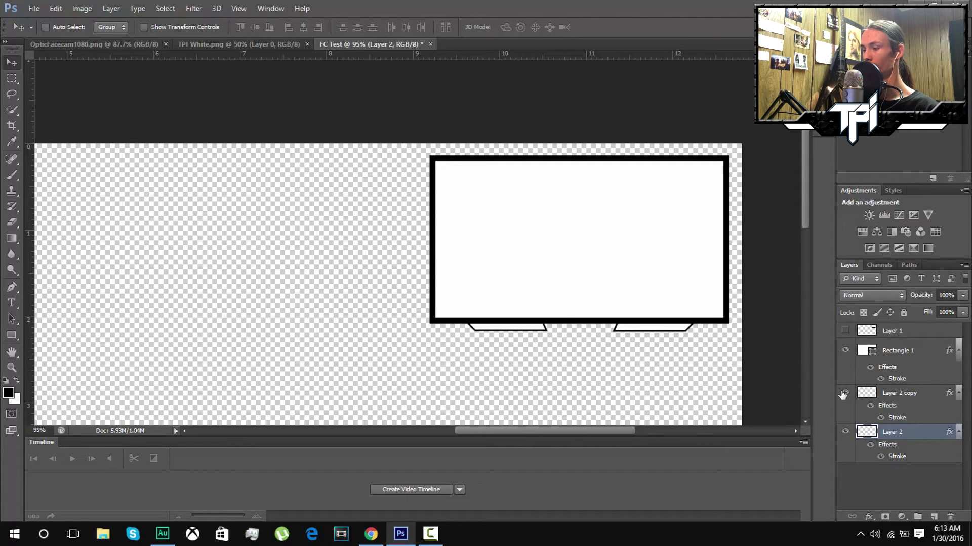
{"action": "left_click", "coordinate": [844, 394]}
{"action": "left_click", "coordinate": [845, 431]}
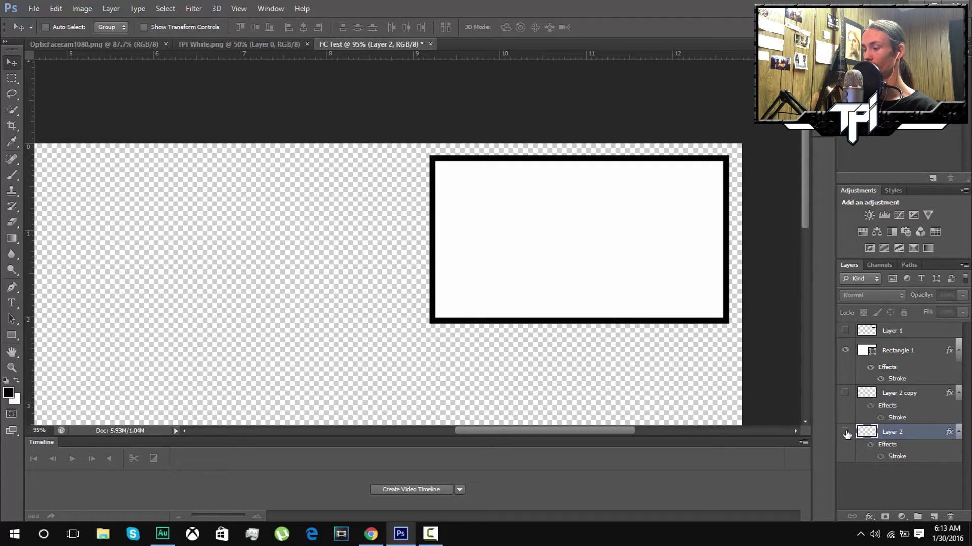
On the Rectangle 1 layer, start a Pen tool path at the inner upper-left corner of the black frame
{"action": "left_click", "coordinate": [12, 287]}
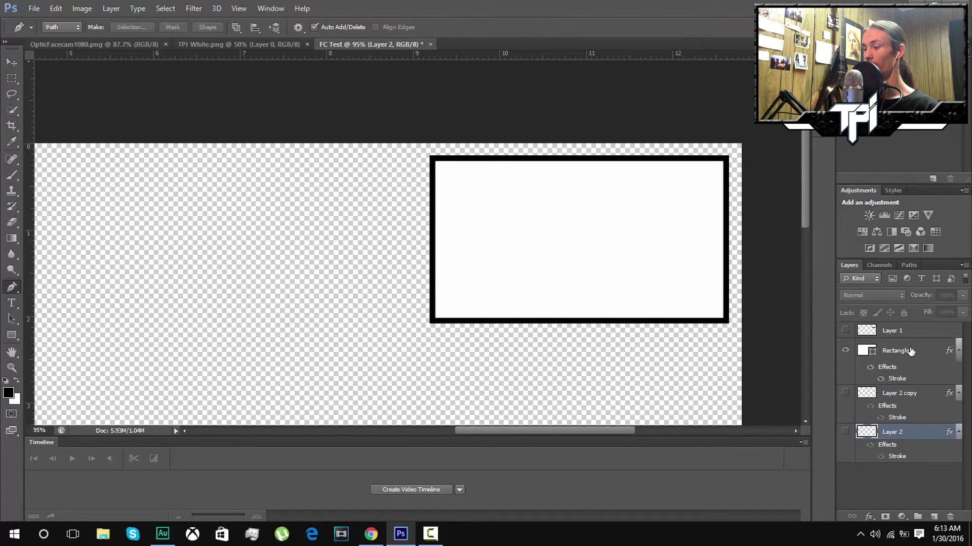
{"action": "left_click", "coordinate": [927, 353]}
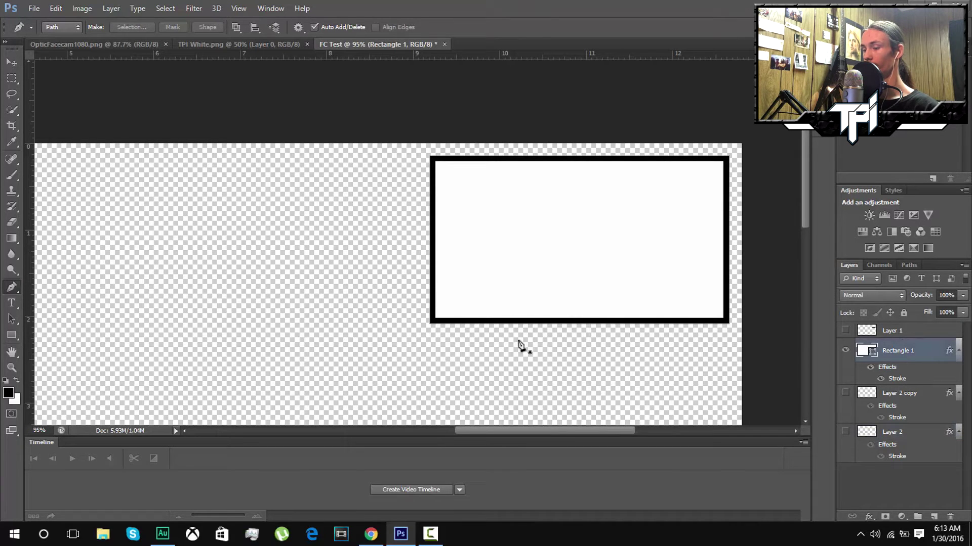
{"action": "scroll", "coordinate": [422, 159], "scroll_direction": "up", "scroll_amount": 3}
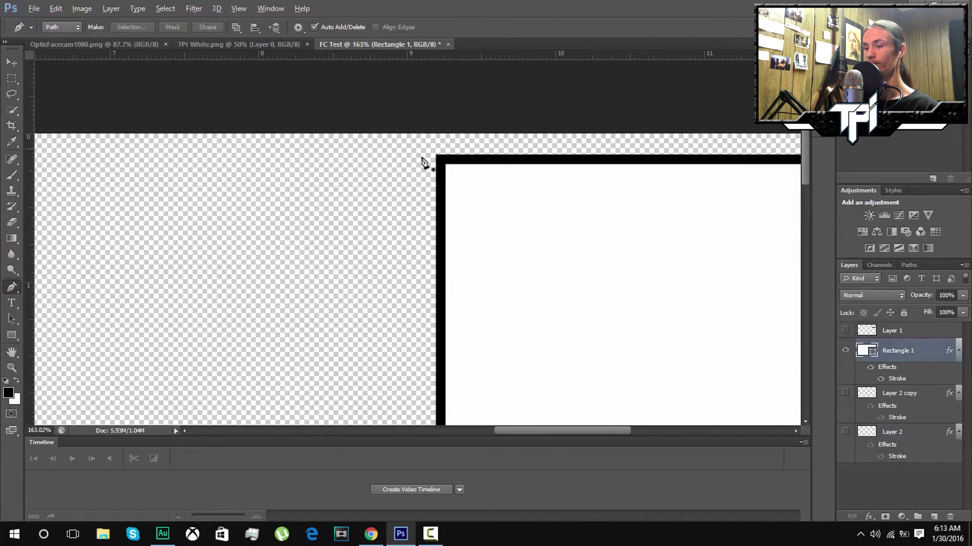
{"action": "scroll", "coordinate": [424, 161], "scroll_direction": "up", "scroll_amount": 1}
{"action": "scroll", "coordinate": [465, 176], "scroll_direction": "up", "scroll_amount": 1}
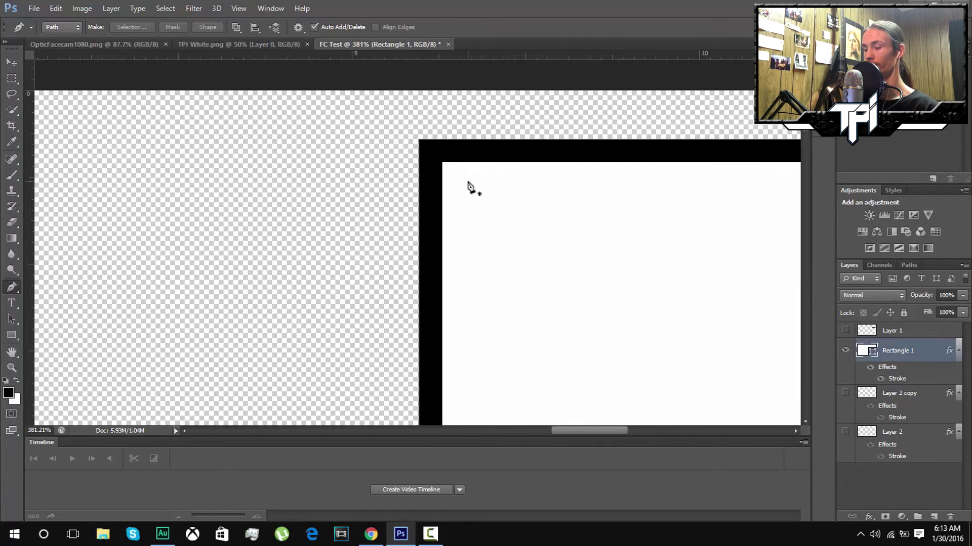
{"action": "scroll", "coordinate": [468, 183], "scroll_direction": "up", "scroll_amount": 3}
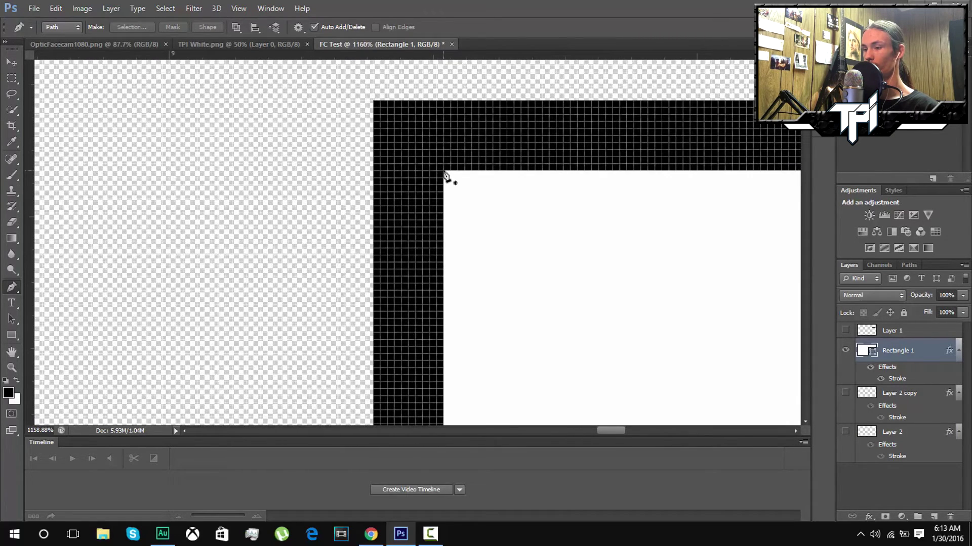
Extend the pen path down to an anchor point exactly on the frame's inner lower-left corner
{"action": "scroll", "coordinate": [470, 198], "scroll_direction": "down", "scroll_amount": 5}
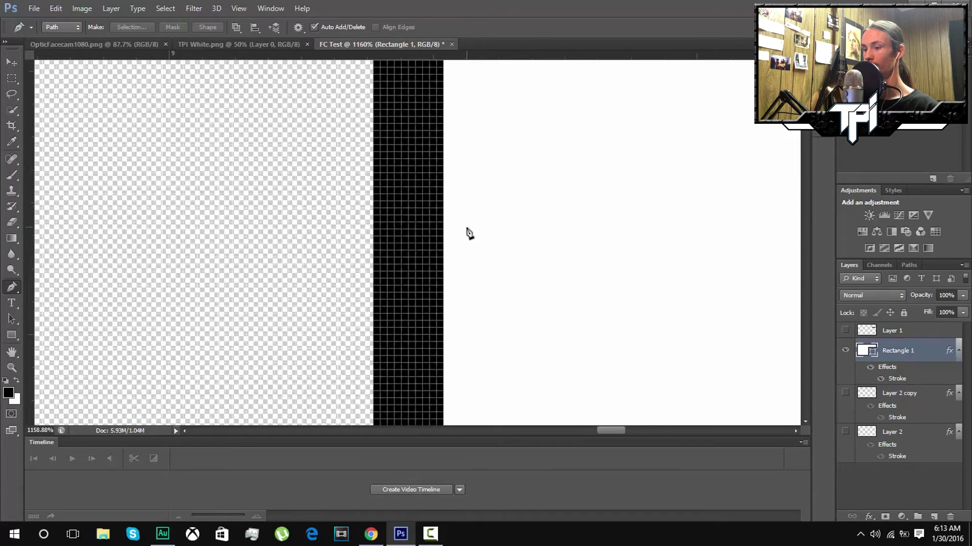
{"action": "scroll", "coordinate": [454, 271], "scroll_direction": "down", "scroll_amount": 5}
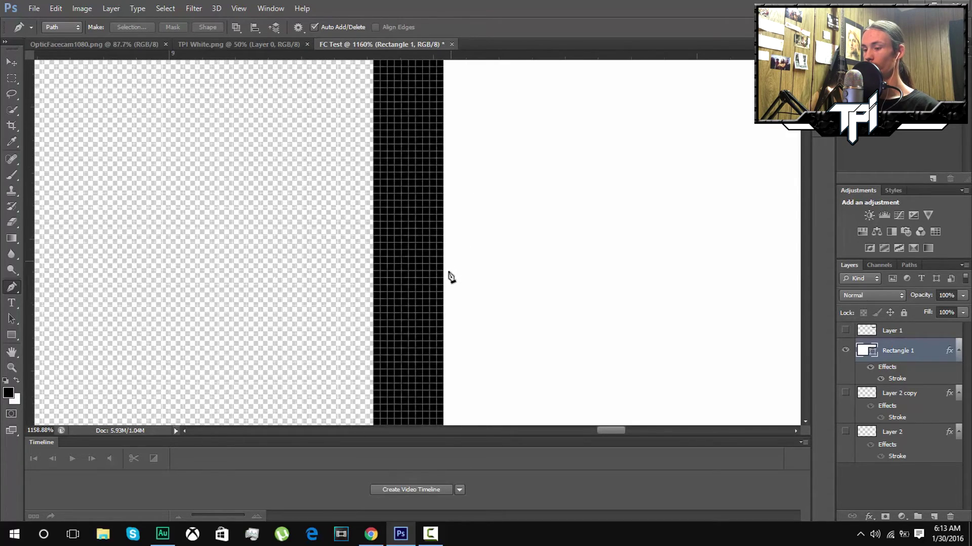
{"action": "scroll", "coordinate": [449, 278], "scroll_direction": "down", "scroll_amount": 5}
{"action": "scroll", "coordinate": [450, 279], "scroll_direction": "down", "scroll_amount": 5}
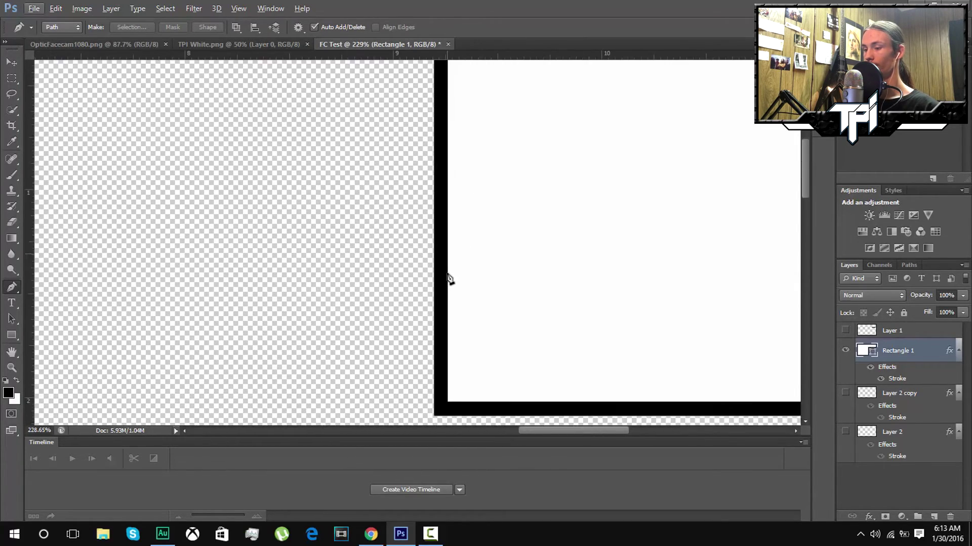
{"action": "scroll", "coordinate": [447, 233], "scroll_direction": "up", "scroll_amount": 3}
{"action": "scroll", "coordinate": [447, 205], "scroll_direction": "up", "scroll_amount": 10}
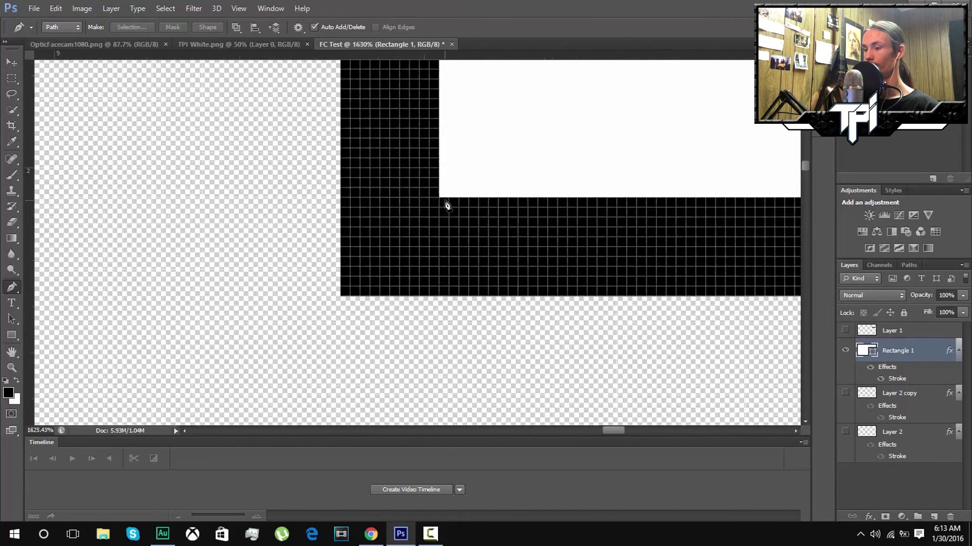
{"action": "left_click", "coordinate": [440, 198]}
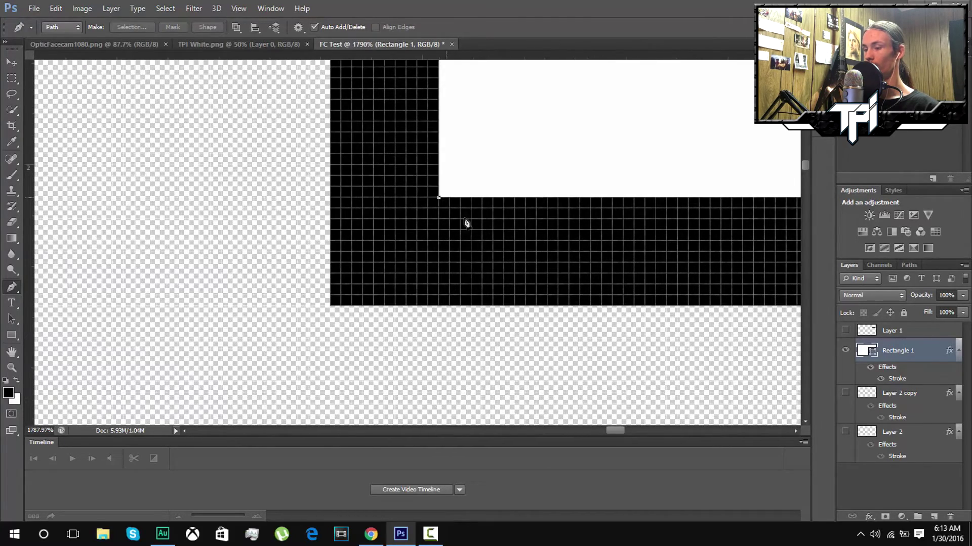
Extend the pen path along the frame's bottom edge to an anchor point on its inner lower-right corner
{"action": "scroll", "coordinate": [487, 242], "scroll_direction": "down", "scroll_amount": 3}
{"action": "scroll", "coordinate": [489, 250], "scroll_direction": "down", "scroll_amount": 3}
{"action": "scroll", "coordinate": [531, 364], "scroll_direction": "down", "scroll_amount": 1}
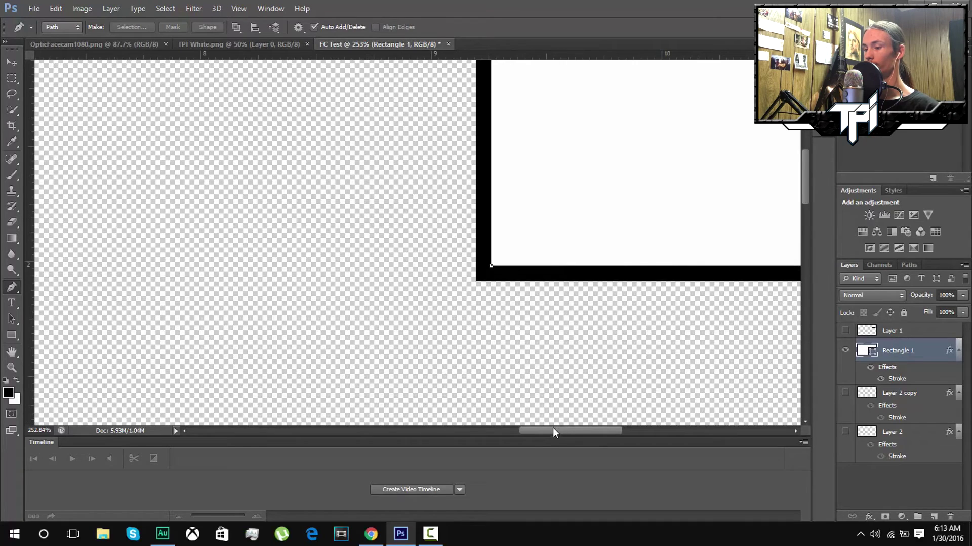
{"action": "left_click_drag", "start_coordinate": [553, 431], "coordinate": [631, 429]}
{"action": "scroll", "coordinate": [631, 428], "scroll_direction": "up", "scroll_amount": 2}
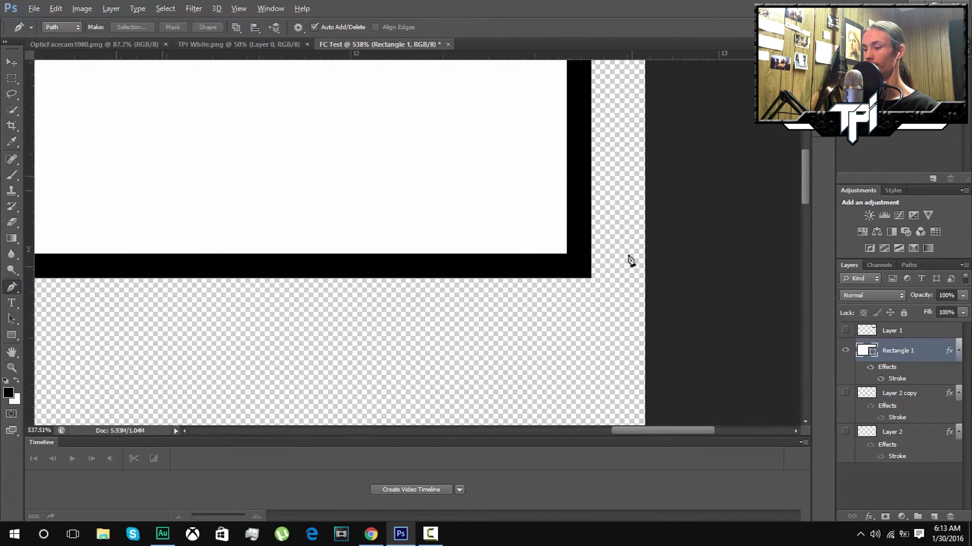
{"action": "scroll", "coordinate": [629, 260], "scroll_direction": "up", "scroll_amount": 3}
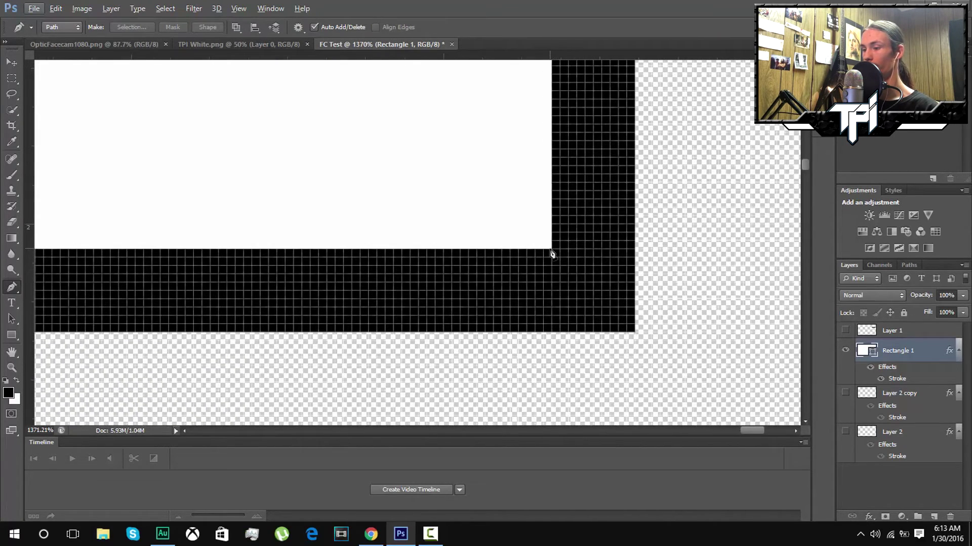
{"action": "left_click", "coordinate": [552, 251]}
Extend the pen path up to an anchor point on the frame's inner upper-right corner
{"action": "scroll", "coordinate": [660, 334], "scroll_direction": "down", "scroll_amount": 3}
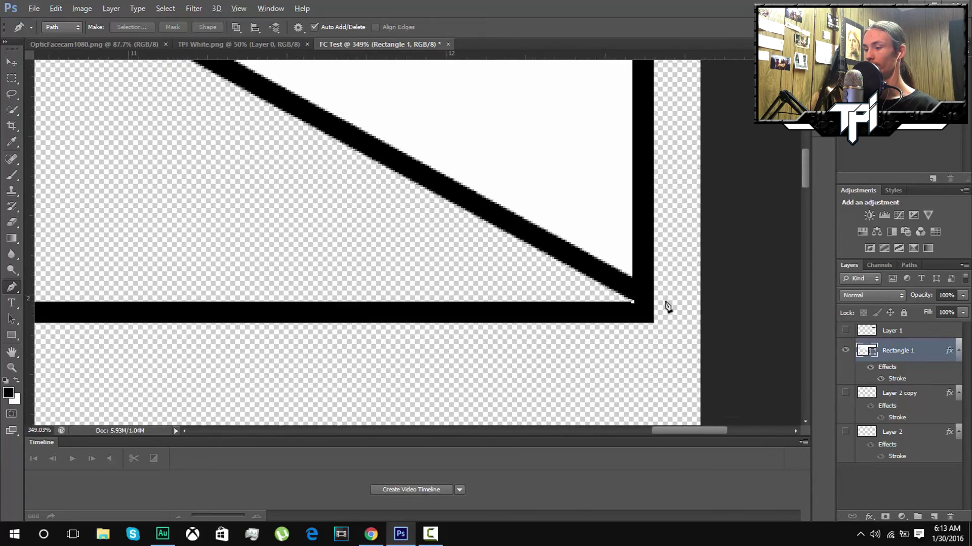
{"action": "scroll", "coordinate": [658, 288], "scroll_direction": "down", "scroll_amount": 2}
{"action": "scroll", "coordinate": [652, 211], "scroll_direction": "up", "scroll_amount": 3}
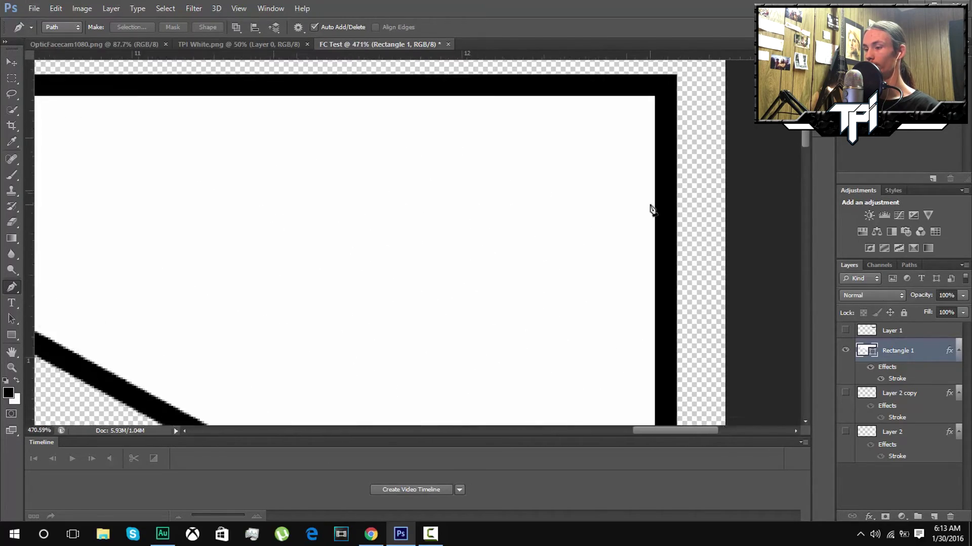
{"action": "scroll", "coordinate": [653, 208], "scroll_direction": "up", "scroll_amount": 5}
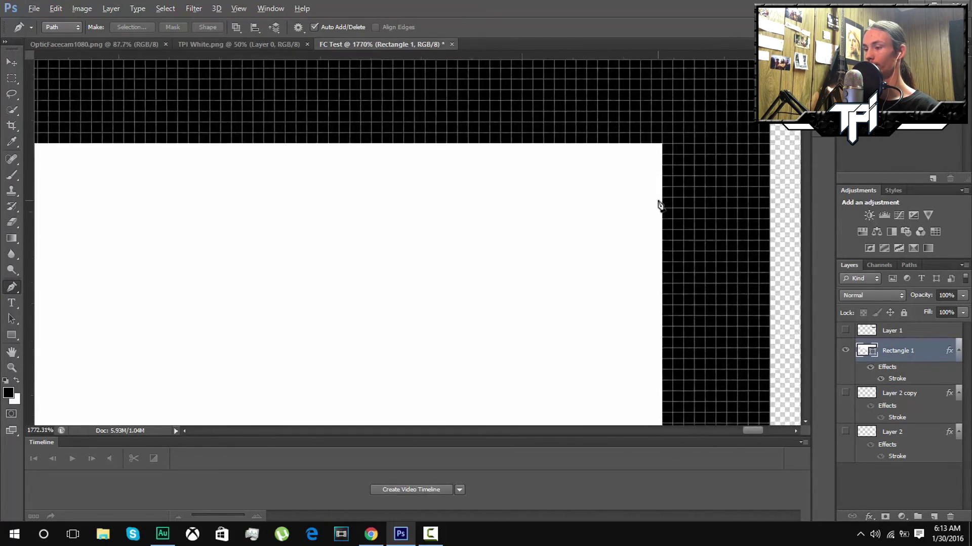
{"action": "left_click", "coordinate": [662, 143]}
Close the pen path at its starting point on the frame's inner upper-left corner to cut out the white interior
{"action": "scroll", "coordinate": [653, 147], "scroll_direction": "down", "scroll_amount": 2}
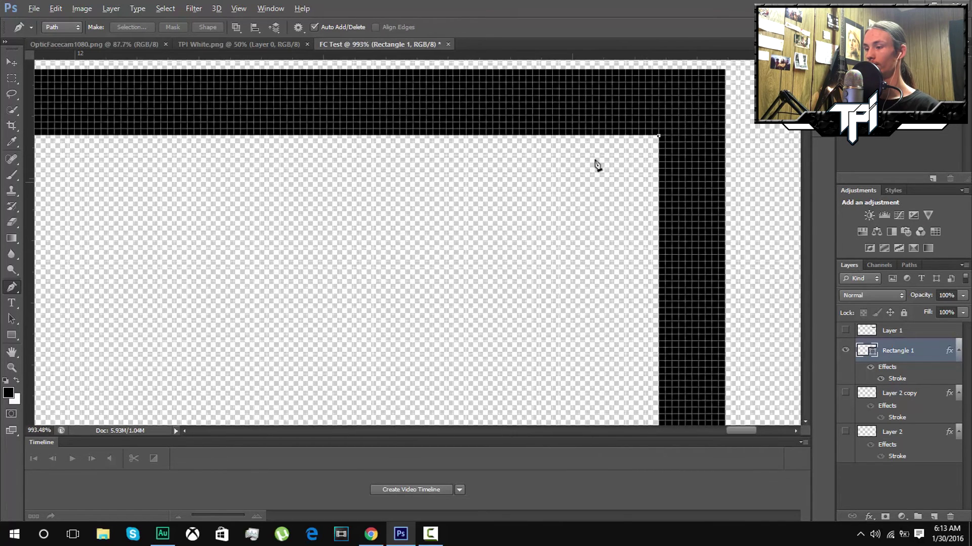
{"action": "scroll", "coordinate": [546, 164], "scroll_direction": "down", "scroll_amount": 4}
{"action": "left_click_drag", "start_coordinate": [629, 433], "coordinate": [577, 431]}
{"action": "scroll", "coordinate": [196, 155], "scroll_direction": "up", "scroll_amount": 3}
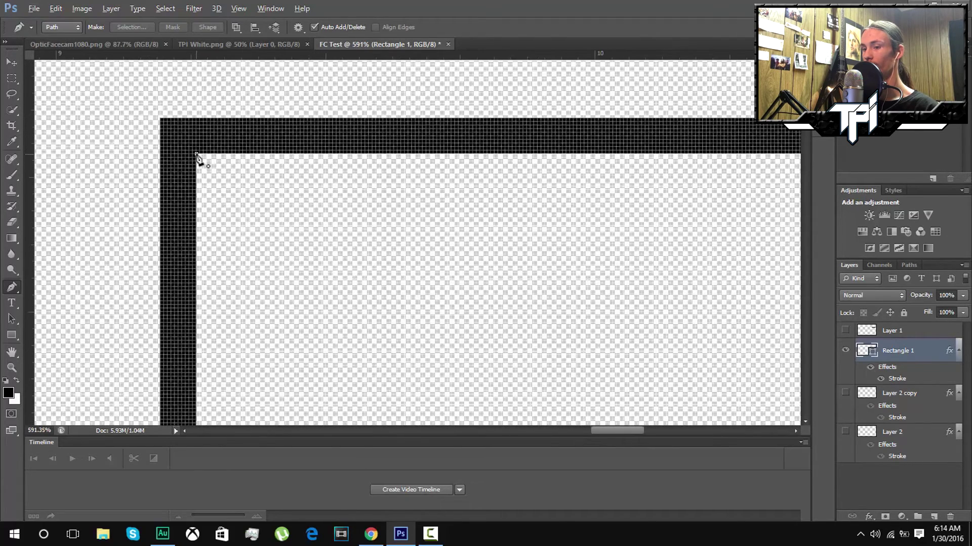
{"action": "scroll", "coordinate": [598, 232], "scroll_direction": "down", "scroll_amount": 1}
{"action": "scroll", "coordinate": [598, 232], "scroll_direction": "down", "scroll_amount": 6}
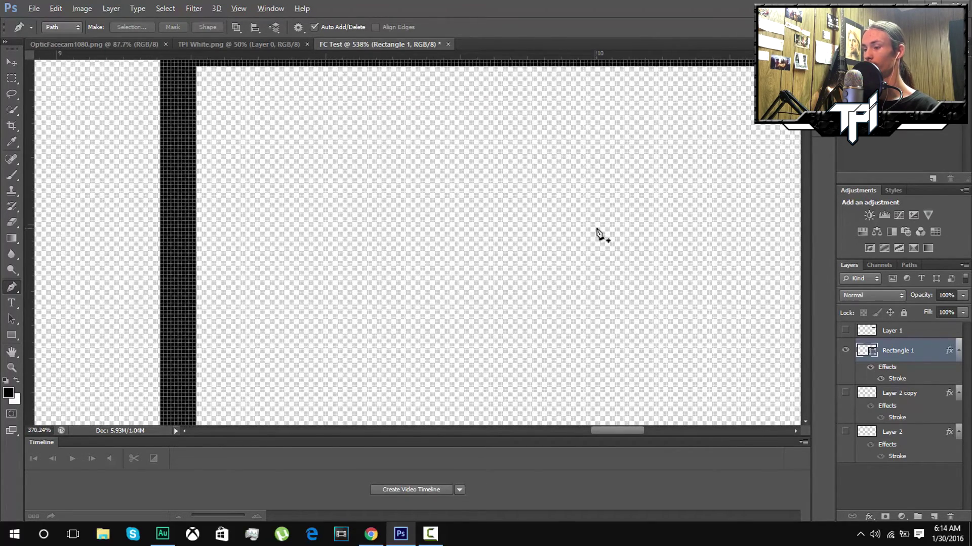
Show Layer 1, Layer 2 copy and Layer 2 again alongside the hollow frame
{"action": "scroll", "coordinate": [608, 317], "scroll_direction": "down", "scroll_amount": 3}
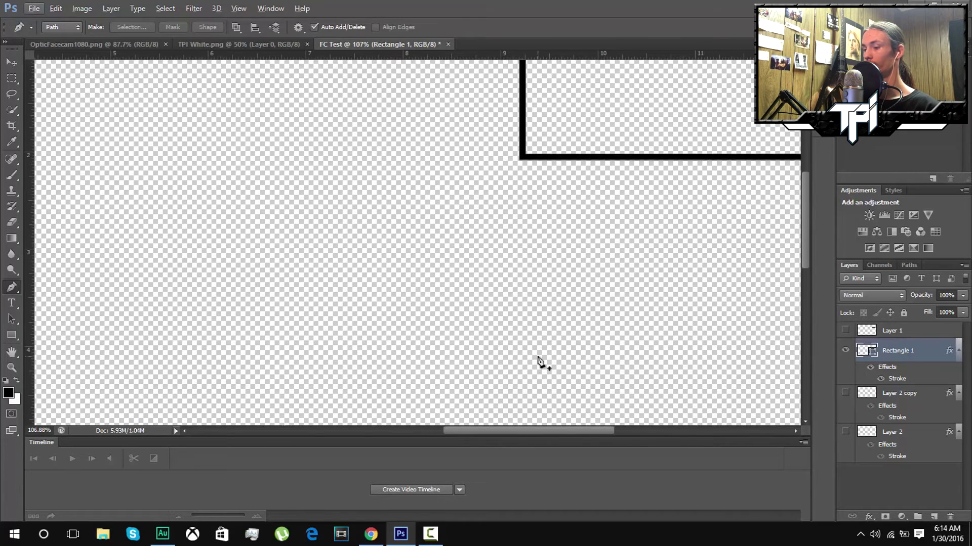
{"action": "scroll", "coordinate": [540, 362], "scroll_direction": "up", "scroll_amount": 8}
{"action": "left_click_drag", "start_coordinate": [532, 431], "coordinate": [537, 432]}
{"action": "scroll", "coordinate": [562, 438], "scroll_direction": "right", "scroll_amount": 1}
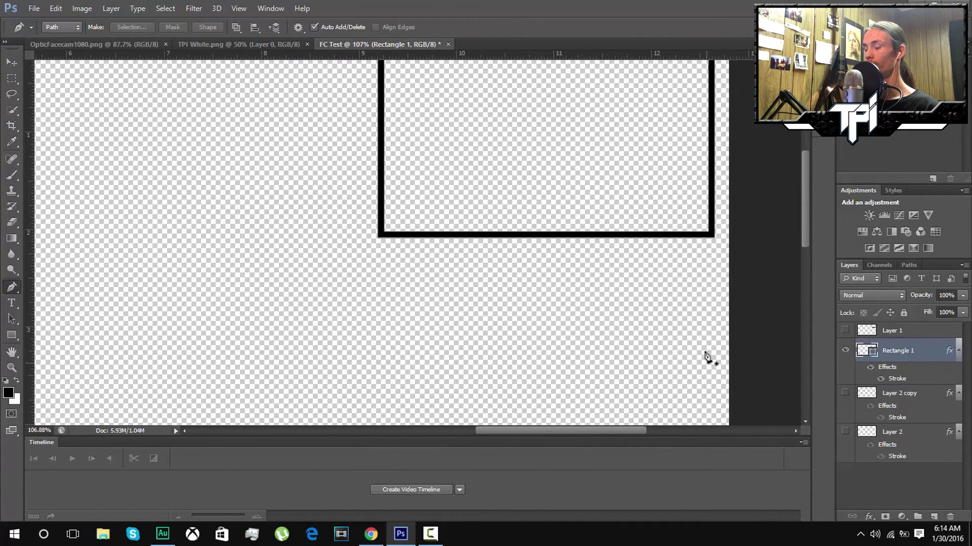
{"action": "scroll", "coordinate": [705, 358], "scroll_direction": "up", "scroll_amount": 3}
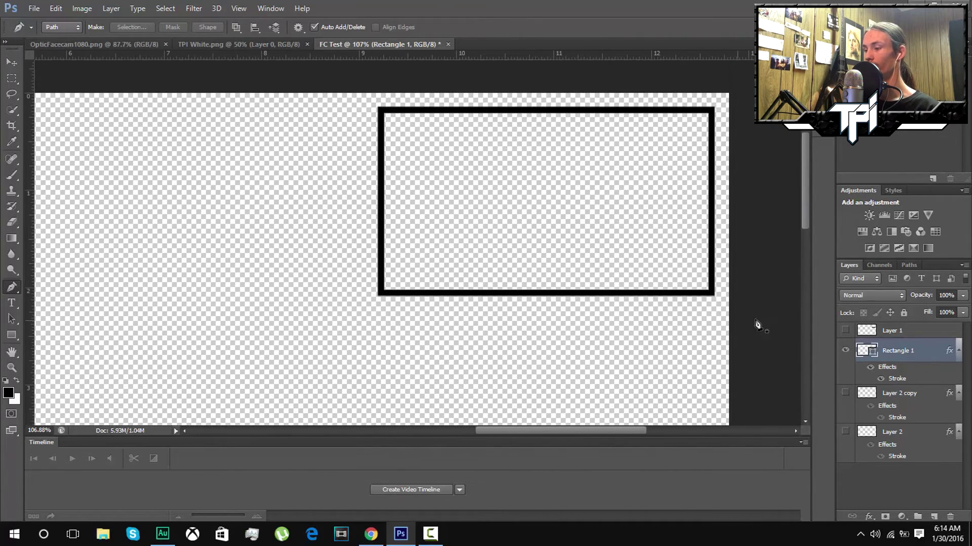
{"action": "left_click", "coordinate": [846, 331]}
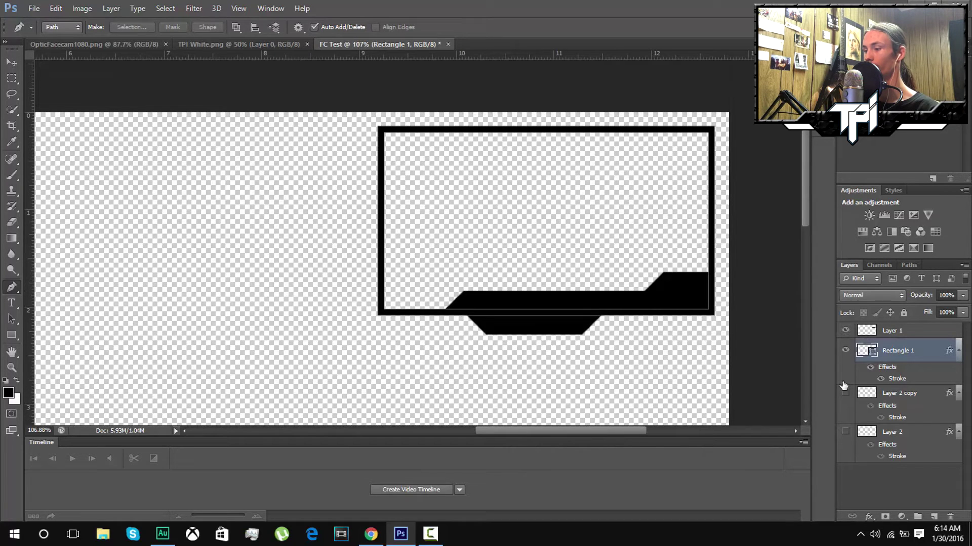
{"action": "left_click", "coordinate": [846, 433]}
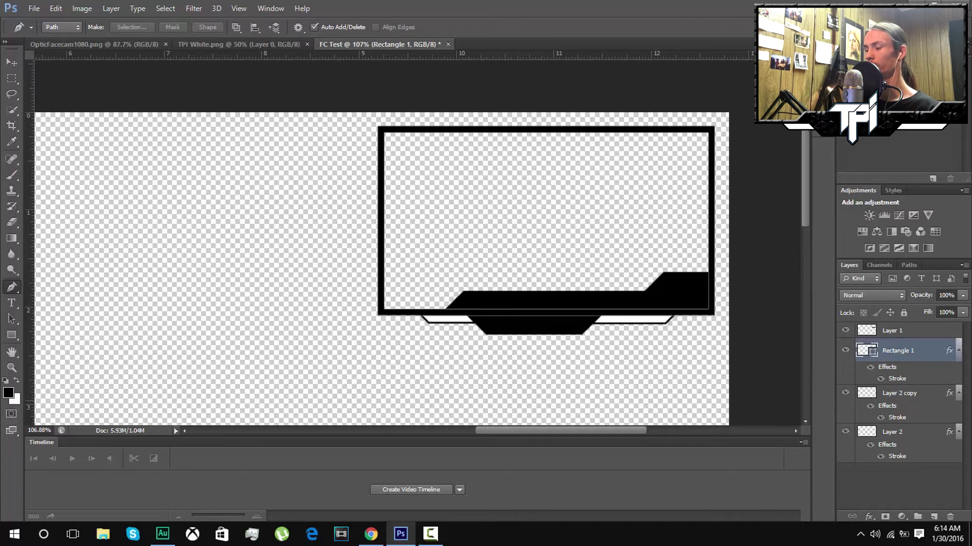
Add Bevel & Emboss with Contour and Texture to the Rectangle 1 frame, using the bubble pattern as the texture
{"action": "double_click", "coordinate": [949, 353]}
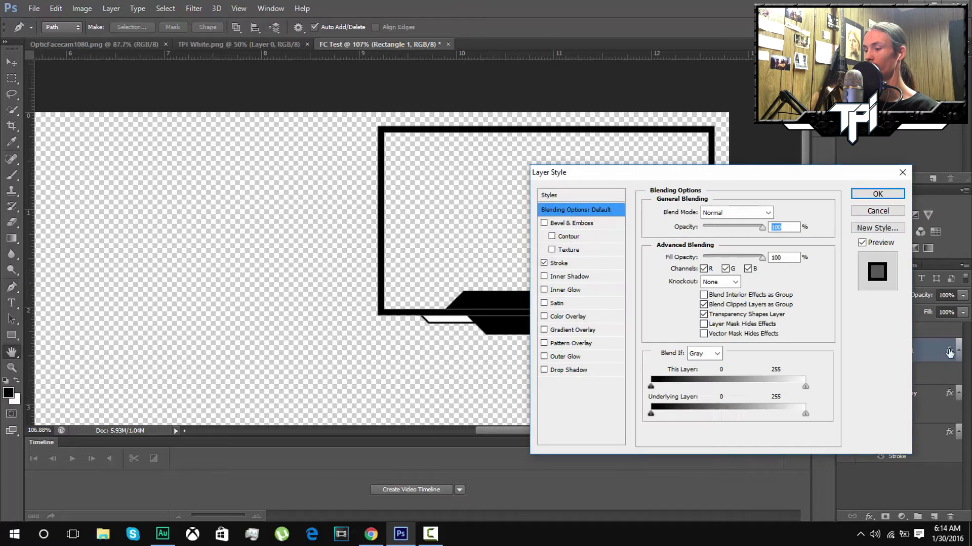
{"action": "left_click", "coordinate": [544, 223]}
{"action": "left_click", "coordinate": [551, 237]}
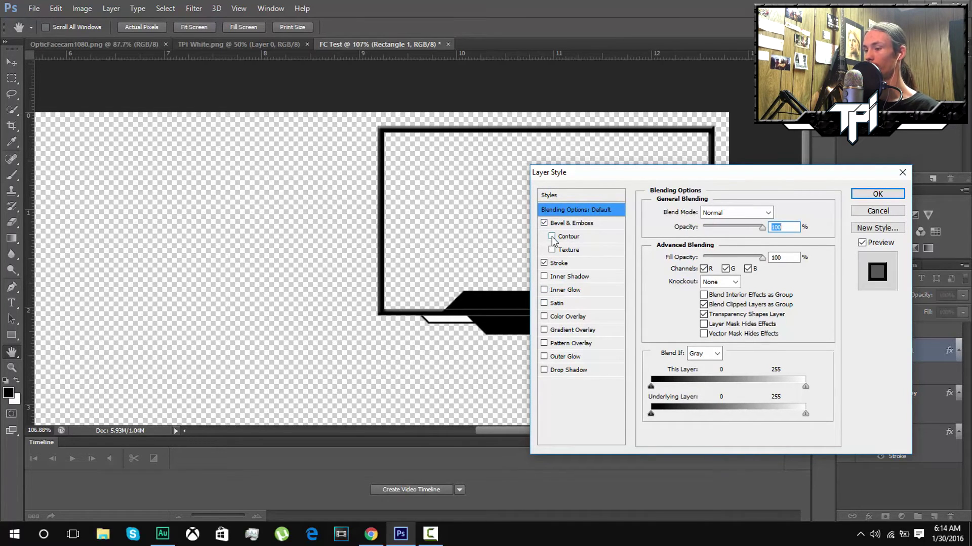
{"action": "left_click", "coordinate": [591, 249]}
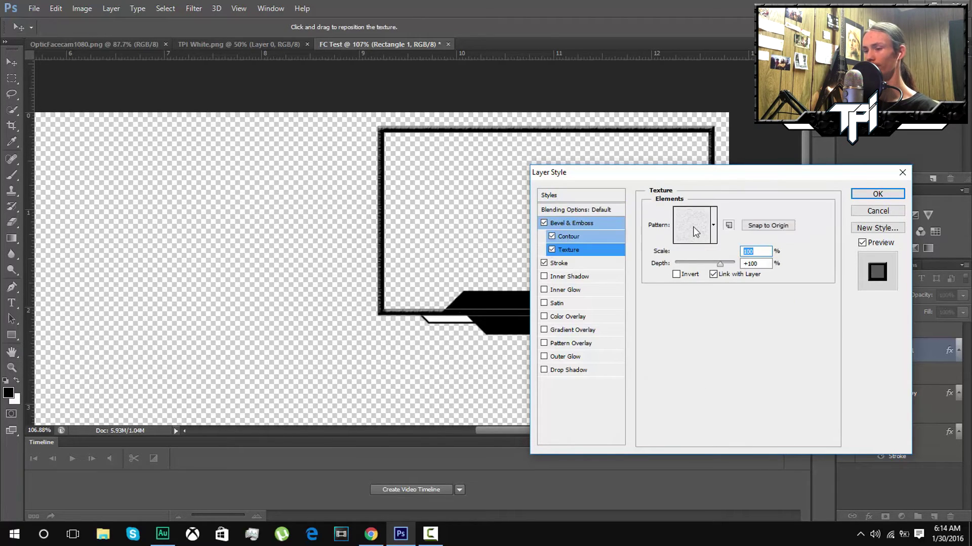
{"action": "left_click", "coordinate": [695, 225]}
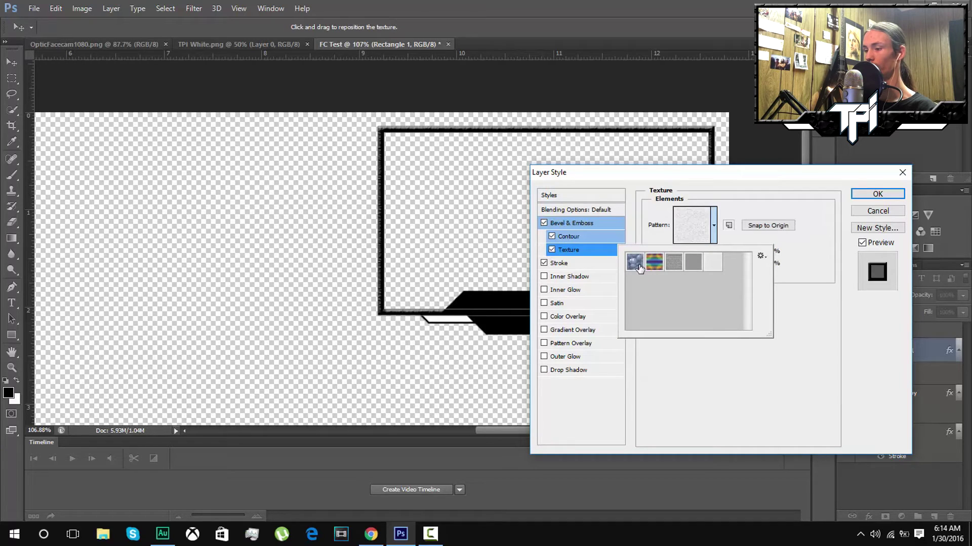
{"action": "left_click", "coordinate": [635, 263]}
{"action": "left_click", "coordinate": [805, 261]}
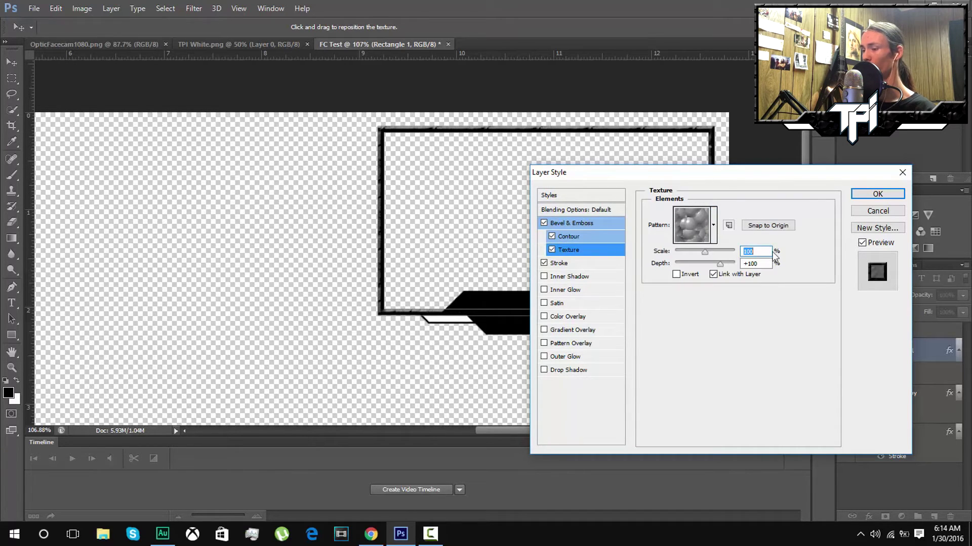
{"action": "left_click", "coordinate": [879, 194]}
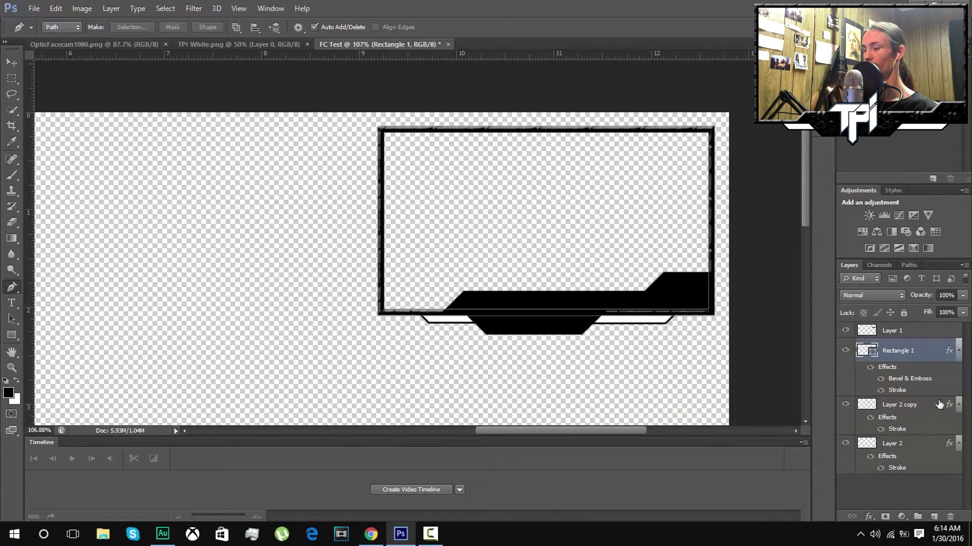
Give Layer 1's angular bottom shape Bevel & Emboss with Contour and Texture, using the same bubble pattern
{"action": "left_click", "coordinate": [955, 333]}
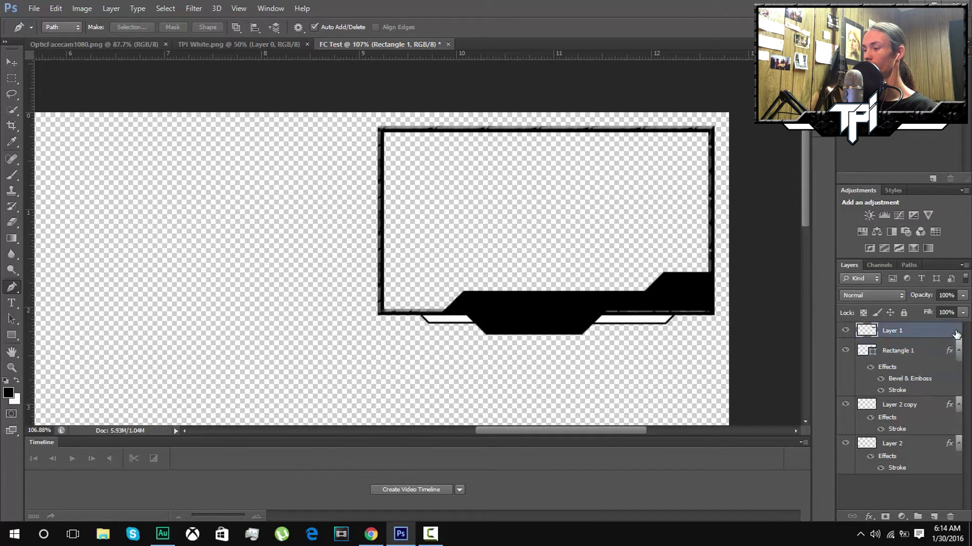
{"action": "double_click", "coordinate": [951, 332]}
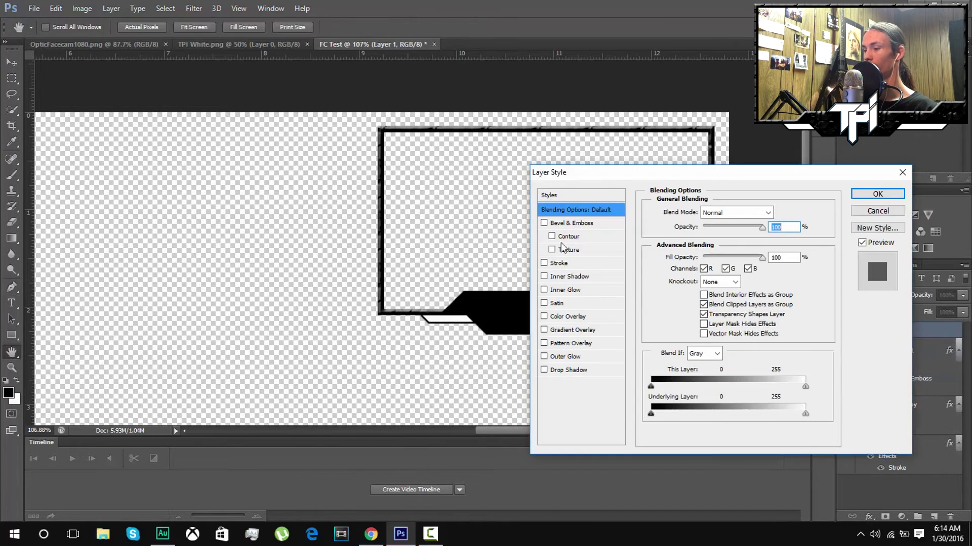
{"action": "left_click", "coordinate": [544, 224]}
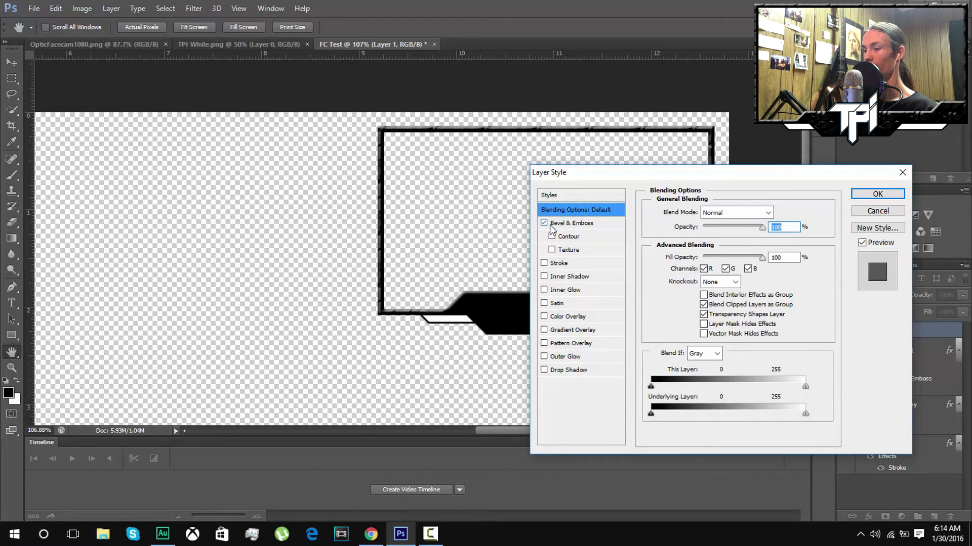
{"action": "left_click", "coordinate": [551, 236]}
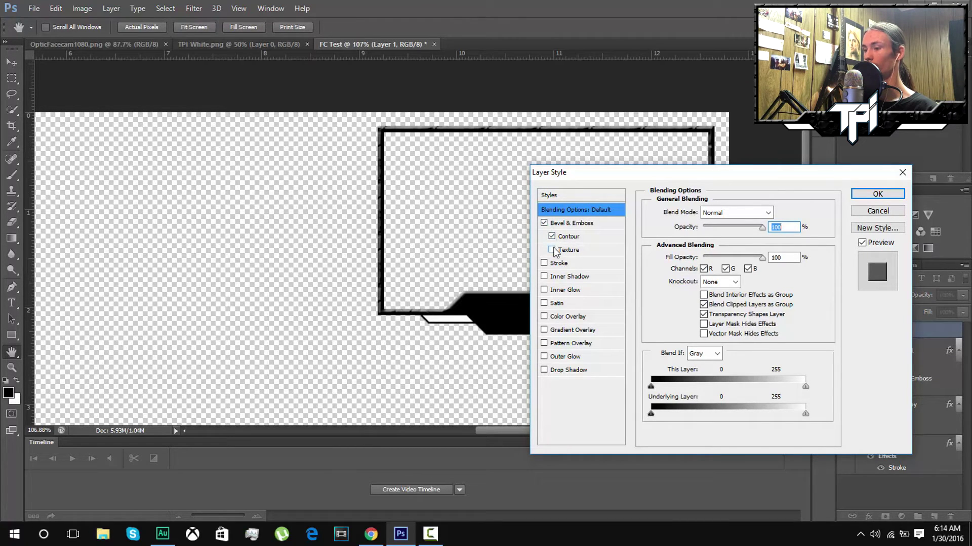
{"action": "left_click", "coordinate": [552, 250]}
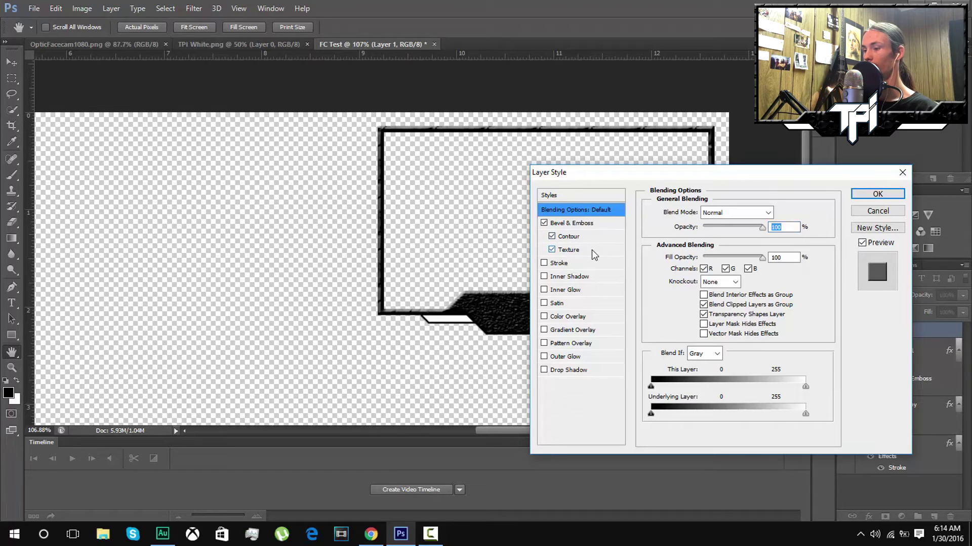
{"action": "left_click", "coordinate": [591, 250]}
{"action": "left_click", "coordinate": [713, 225]}
{"action": "left_click", "coordinate": [635, 262]}
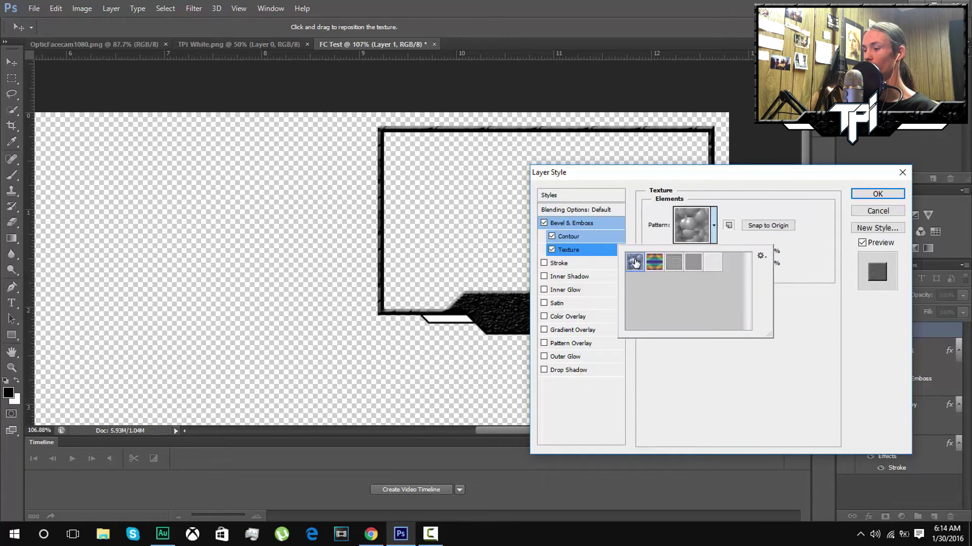
{"action": "left_click", "coordinate": [881, 194]}
{"action": "left_click", "coordinate": [886, 192]}
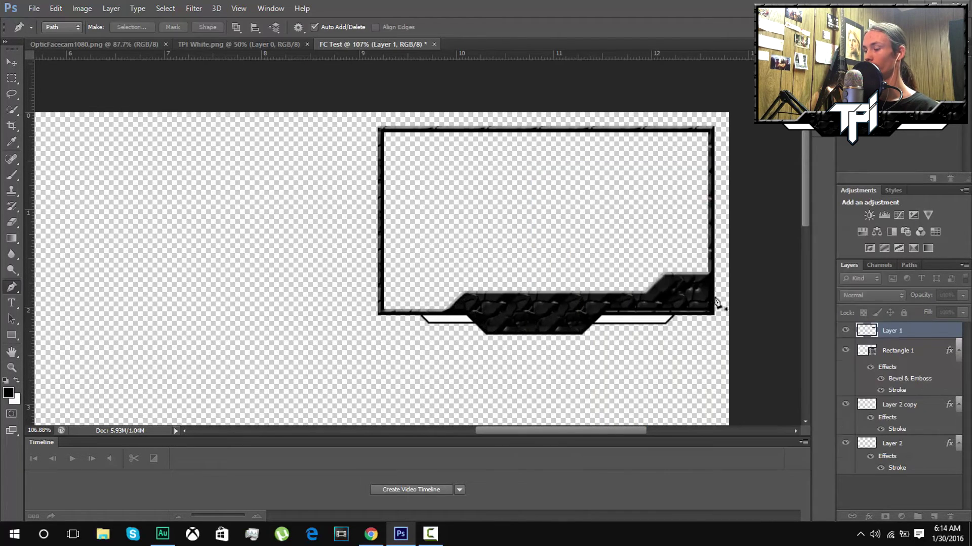
Move Layer 1's angular shape 5 px right and 4 px down, flush with the frame's outer right and bottom edges
{"action": "scroll", "coordinate": [691, 309], "scroll_direction": "up", "scroll_amount": 5}
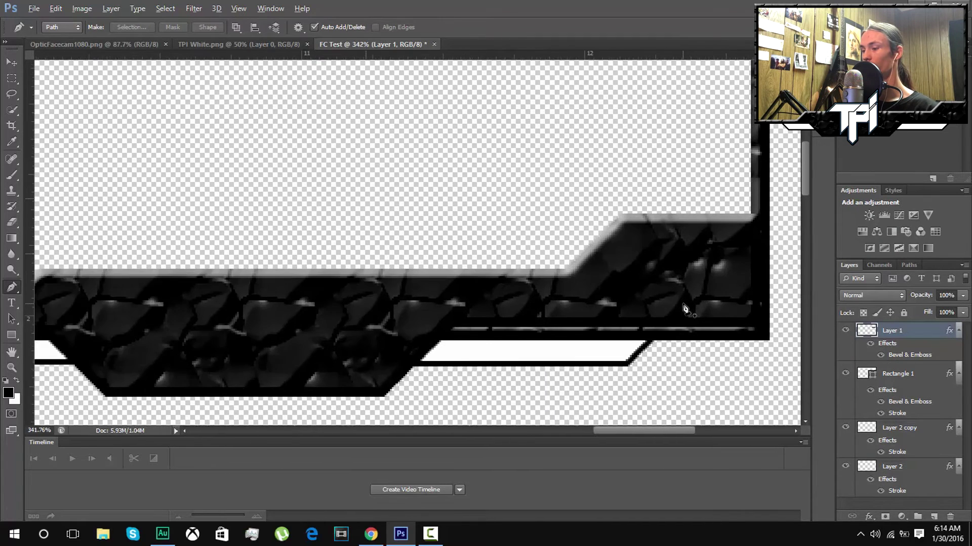
{"action": "scroll", "coordinate": [686, 309], "scroll_direction": "down", "scroll_amount": 2}
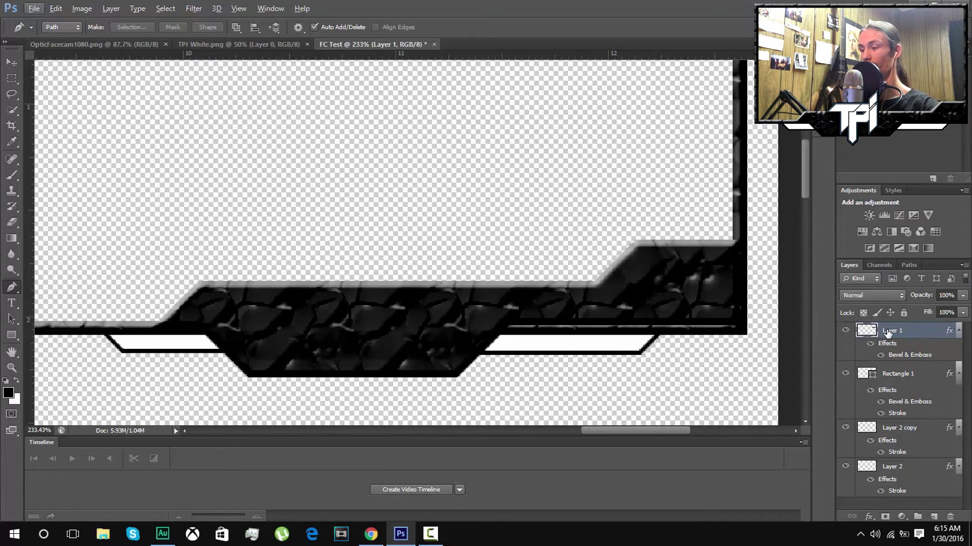
{"action": "key", "text": "ctrl+t"}
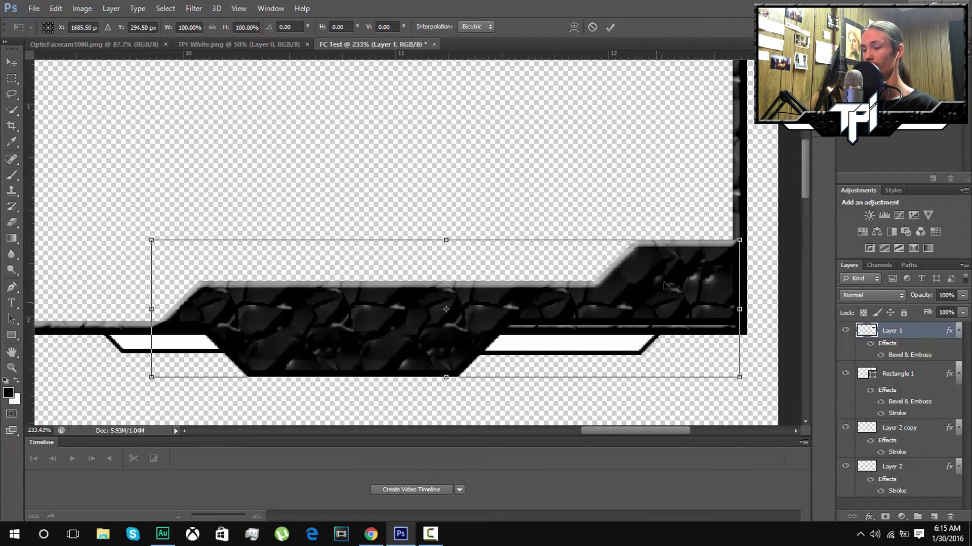
{"action": "left_click_drag", "start_coordinate": [664, 286], "coordinate": [643, 301]}
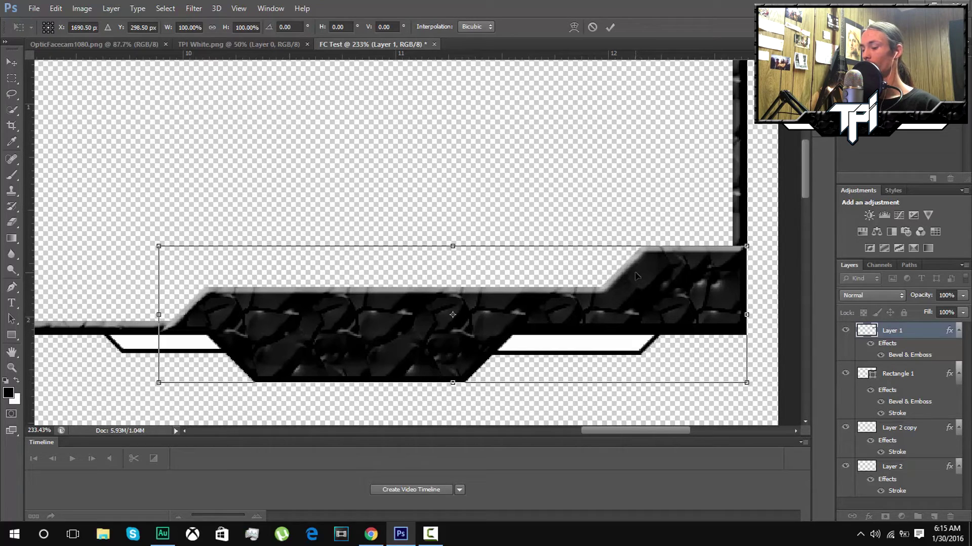
{"action": "key", "text": "p"}
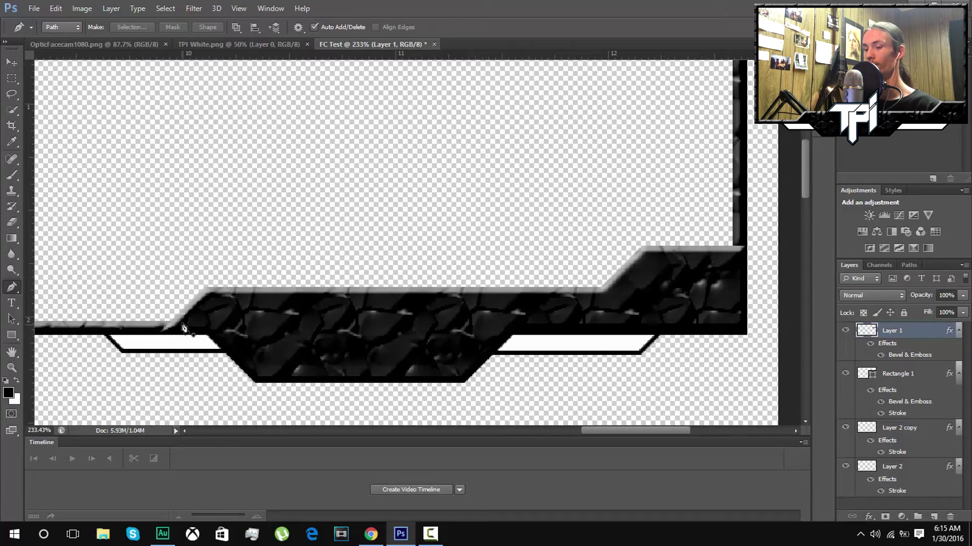
Choose the Blur tool and set its 5 px brush to 7% hardness
{"action": "scroll", "coordinate": [183, 327], "scroll_direction": "up", "scroll_amount": 3}
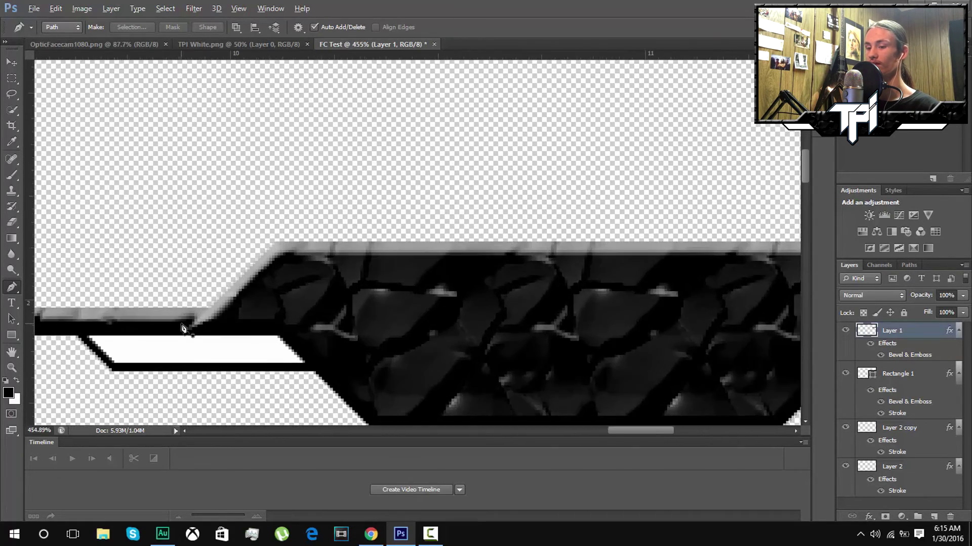
{"action": "scroll", "coordinate": [212, 319], "scroll_direction": "down", "scroll_amount": 2}
{"action": "scroll", "coordinate": [304, 303], "scroll_direction": "down", "scroll_amount": 4}
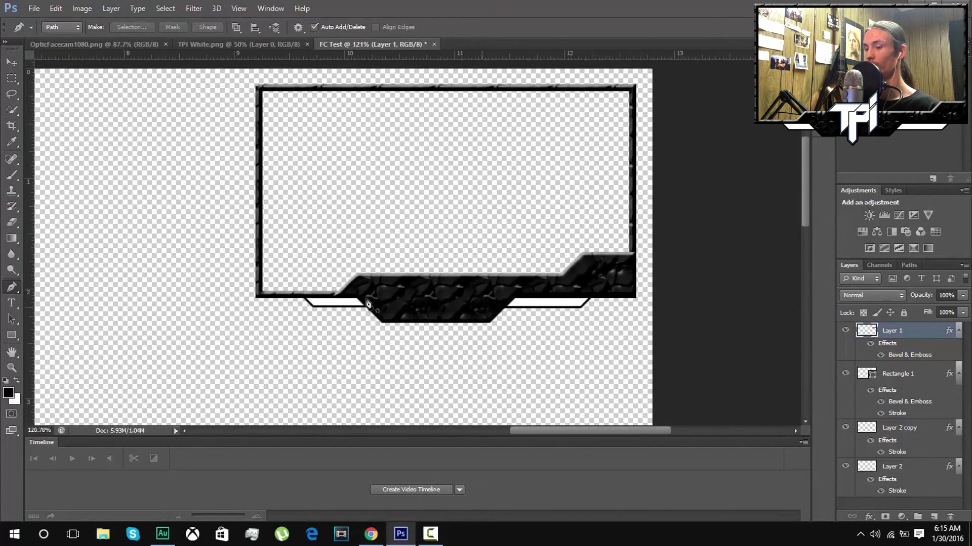
{"action": "scroll", "coordinate": [490, 271], "scroll_direction": "up", "scroll_amount": 1}
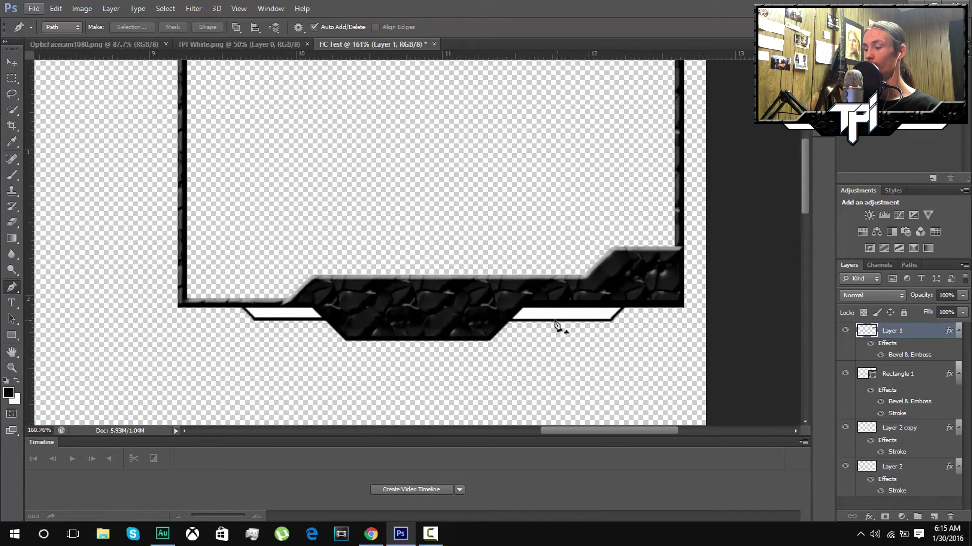
{"action": "left_click", "coordinate": [14, 254]}
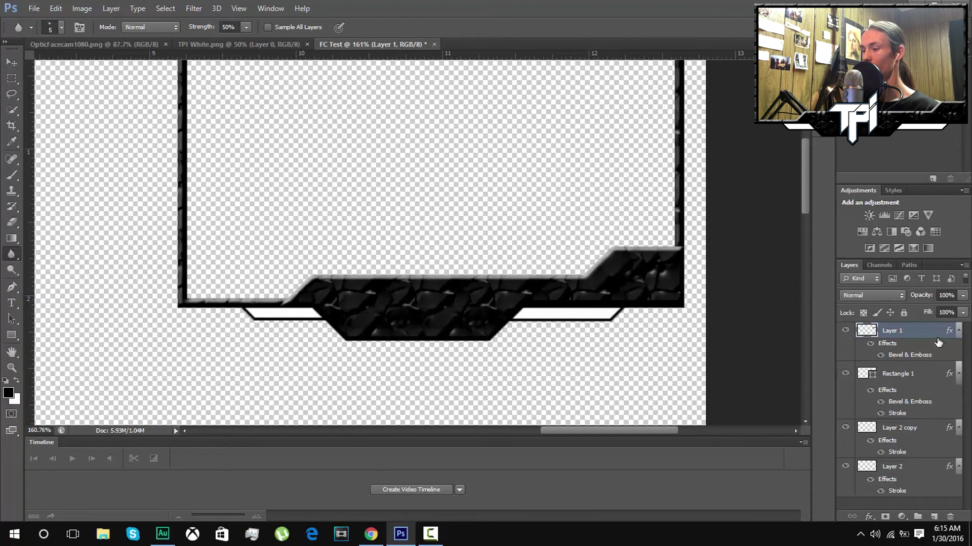
{"action": "scroll", "coordinate": [680, 241], "scroll_direction": "up", "scroll_amount": 8, "text": "alt"}
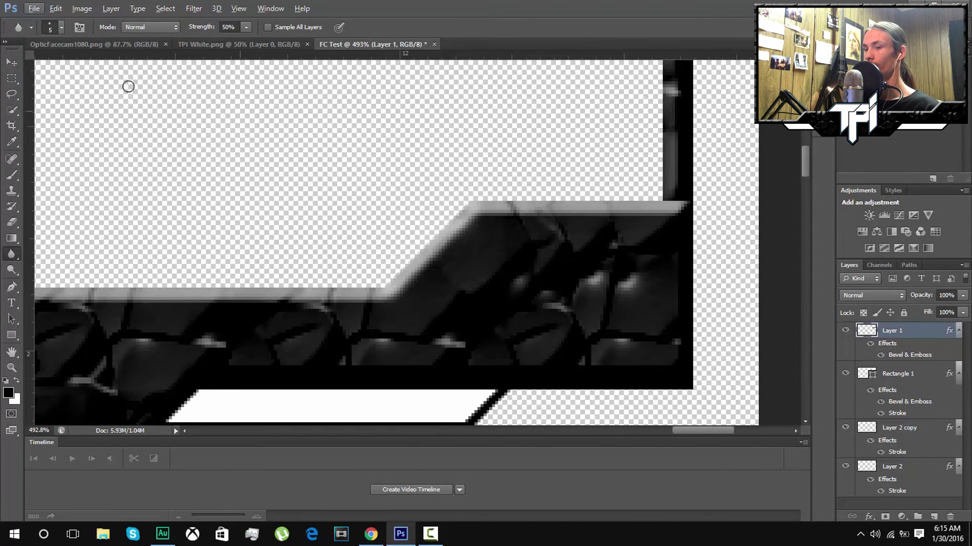
{"action": "left_click", "coordinate": [62, 27]}
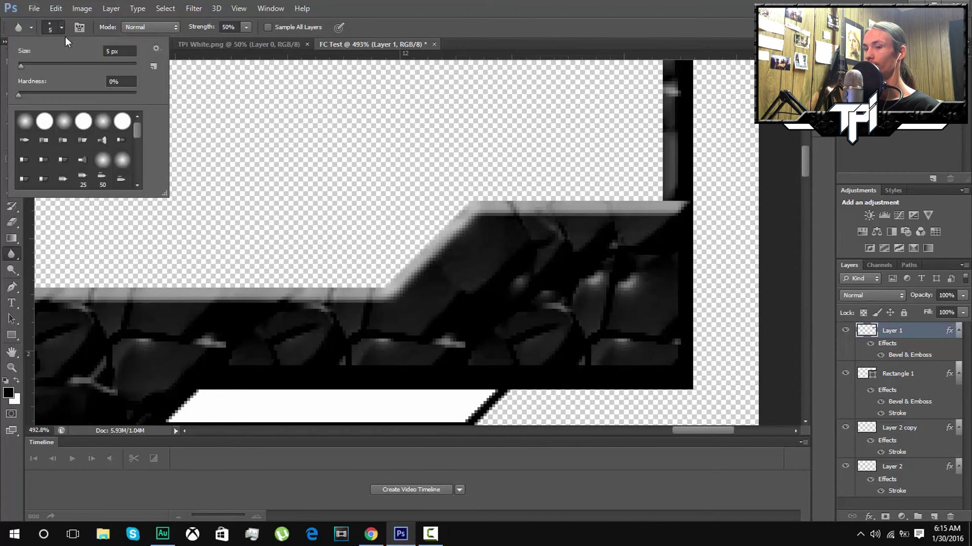
{"action": "left_click", "coordinate": [20, 93]}
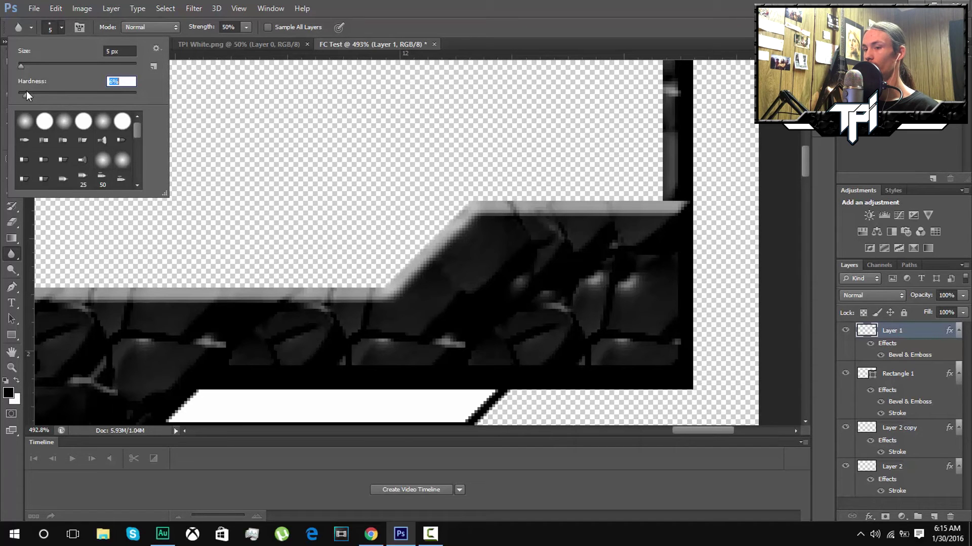
{"action": "left_click", "coordinate": [597, 26]}
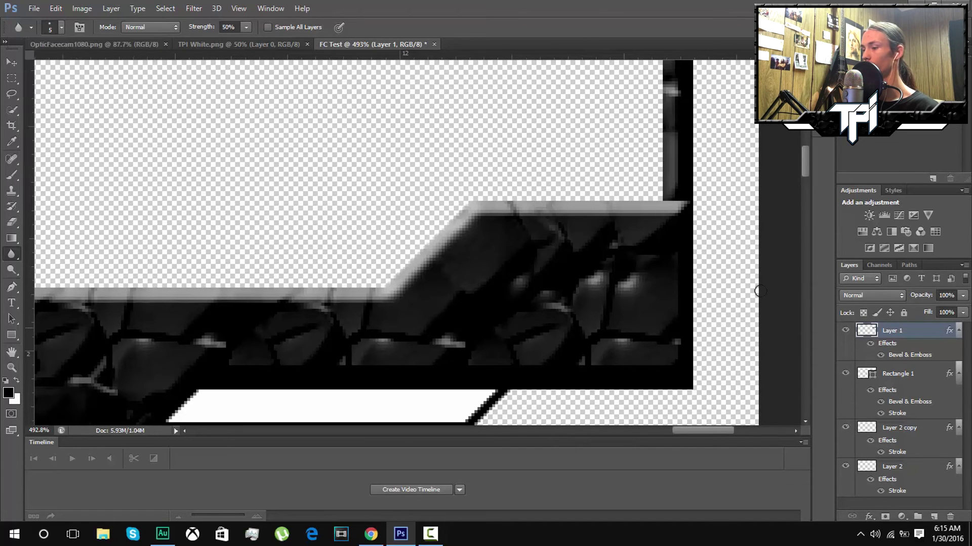
Blur the upper-right tip of Layer 1's shape where it meets the frame's right side
{"action": "scroll", "coordinate": [686, 219], "scroll_direction": "up", "scroll_amount": 1}
{"action": "scroll", "coordinate": [687, 218], "scroll_direction": "up", "scroll_amount": 5}
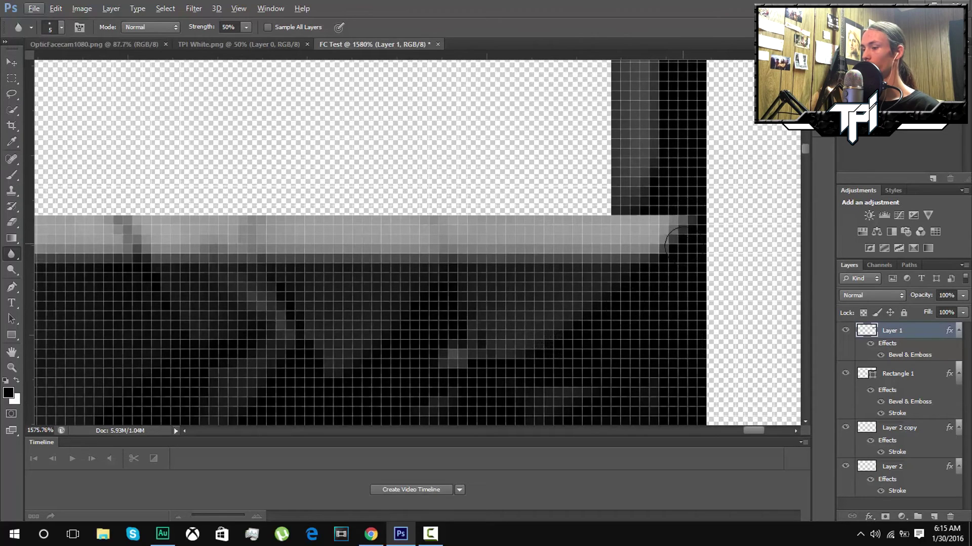
{"action": "mouse_move", "coordinate": [677, 223]}
{"action": "left_mouse_down"}
{"action": "mouse_move", "coordinate": [685, 193]}
{"action": "mouse_move", "coordinate": [664, 215]}
{"action": "left_mouse_up"}
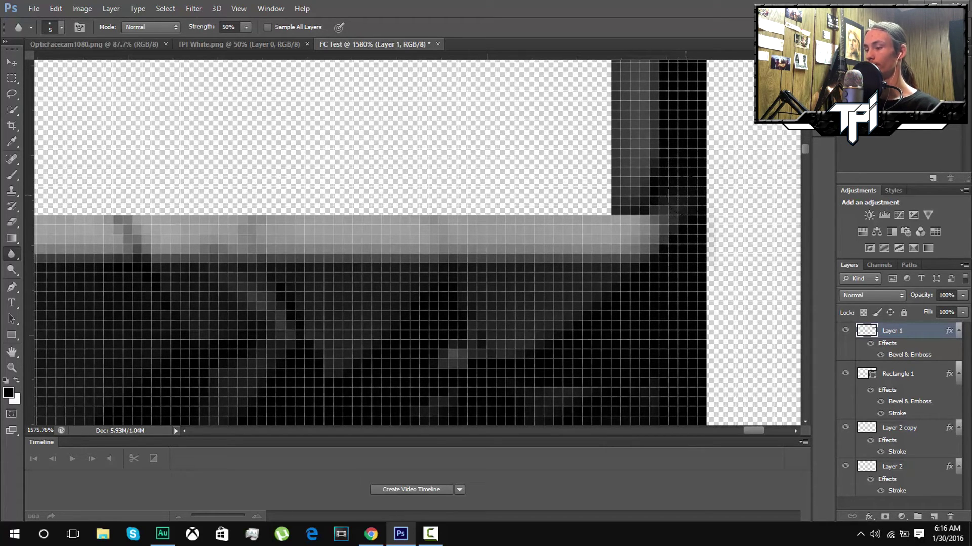
{"action": "scroll", "coordinate": [706, 229], "scroll_direction": "down", "scroll_amount": 5}
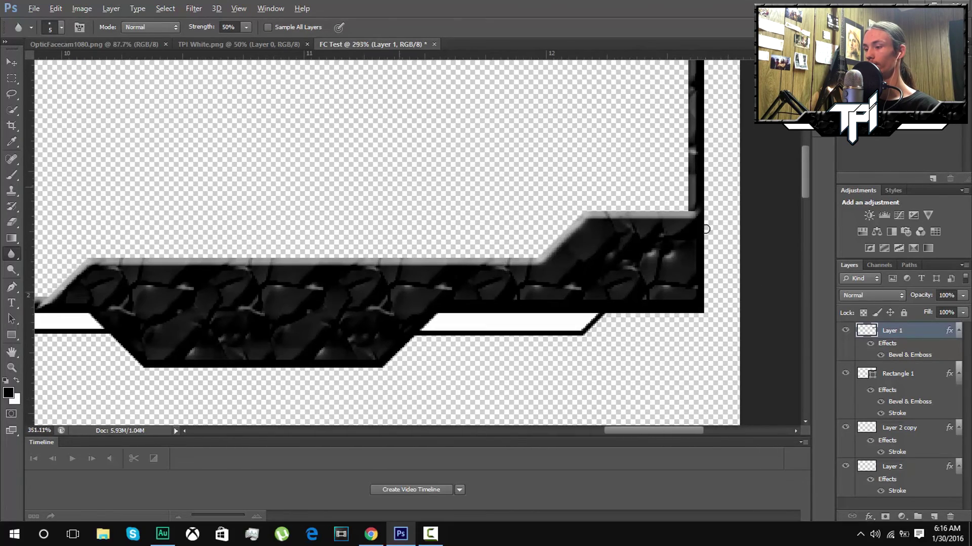
Raise the Blur brush's hardness slightly and blur the upper-right tip of Layer 1's shape further into the frame's right side
{"action": "scroll", "coordinate": [706, 229], "scroll_direction": "up", "scroll_amount": 3}
{"action": "right_click", "coordinate": [698, 197]}
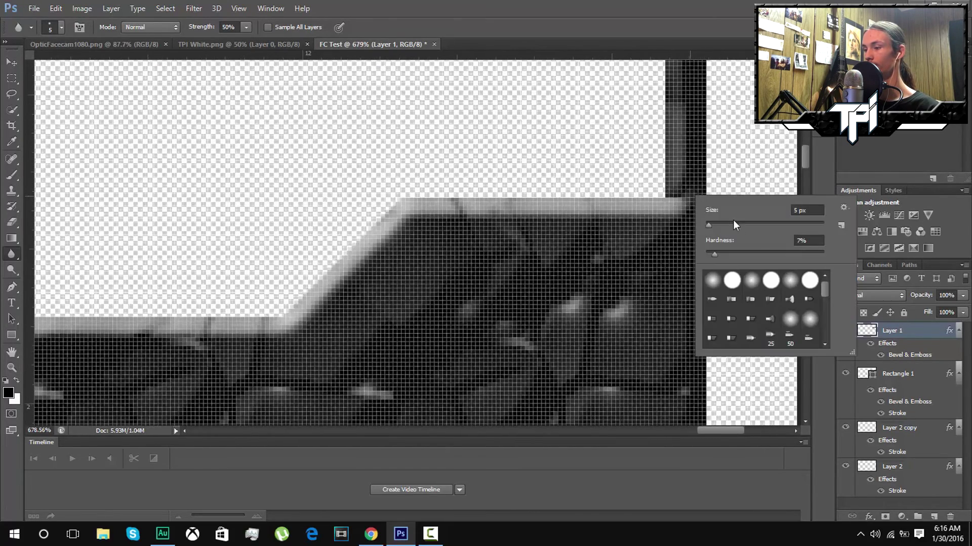
{"action": "left_click", "coordinate": [714, 257]}
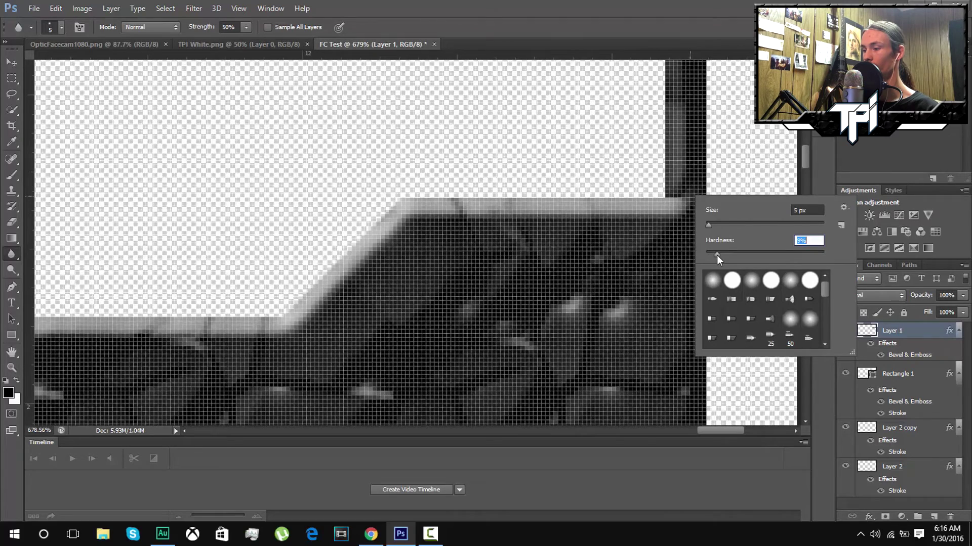
{"action": "key", "text": "Return"}
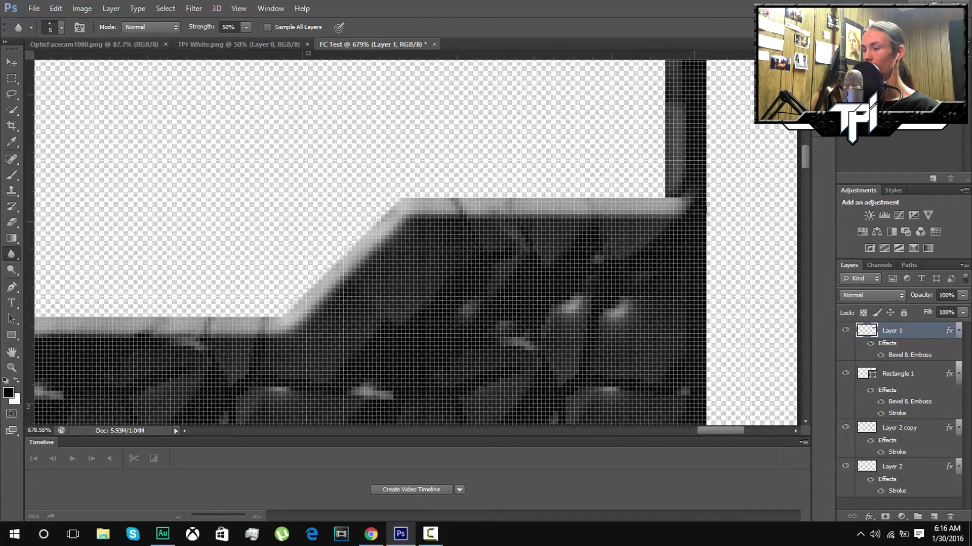
{"action": "scroll", "coordinate": [694, 204], "scroll_direction": "up", "scroll_amount": 4}
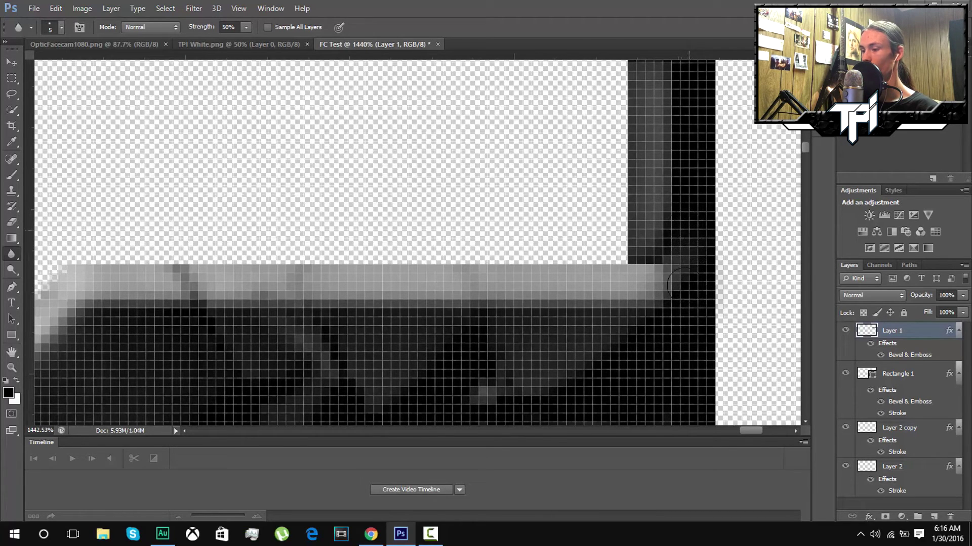
{"action": "scroll", "coordinate": [692, 271], "scroll_direction": "up", "scroll_amount": 4}
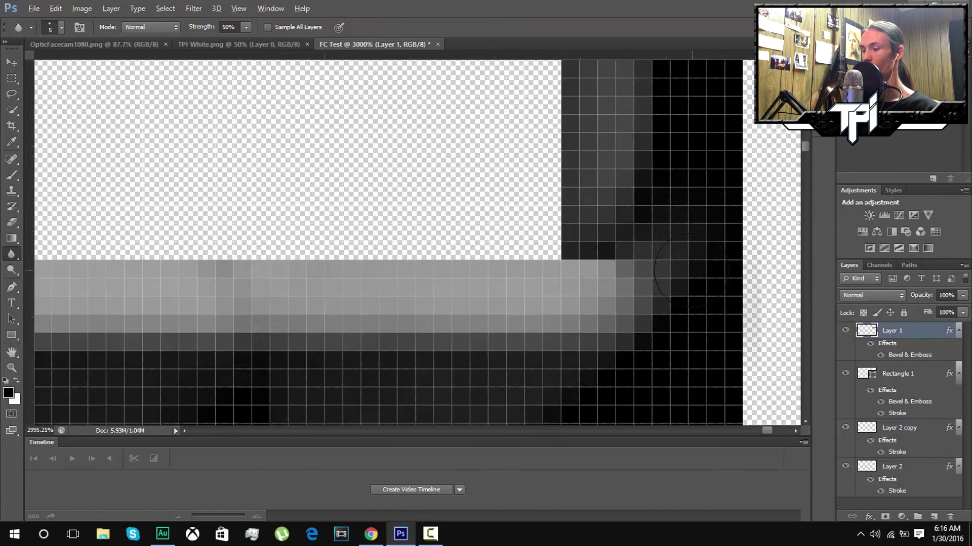
{"action": "scroll", "coordinate": [662, 291], "scroll_direction": "down", "scroll_amount": 6}
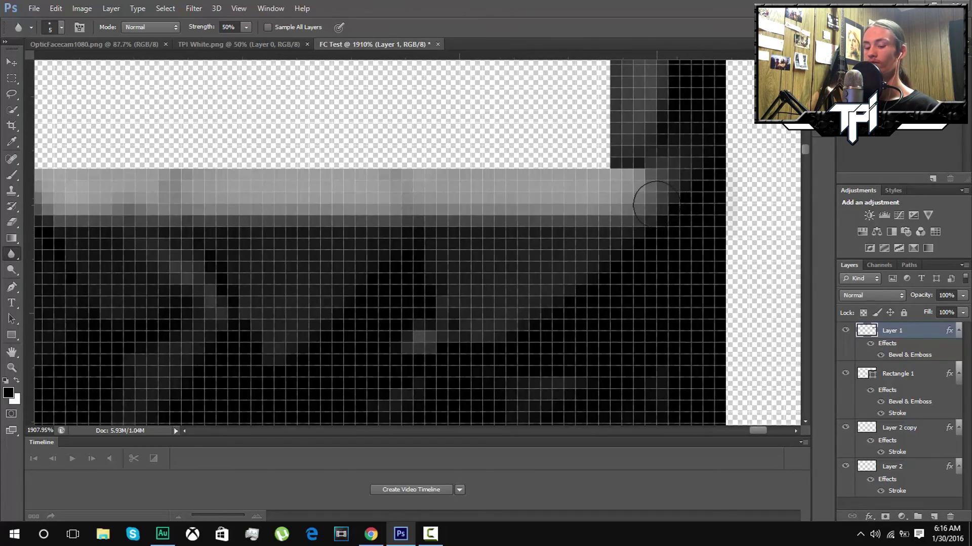
{"action": "scroll", "coordinate": [619, 328], "scroll_direction": "down", "scroll_amount": 1}
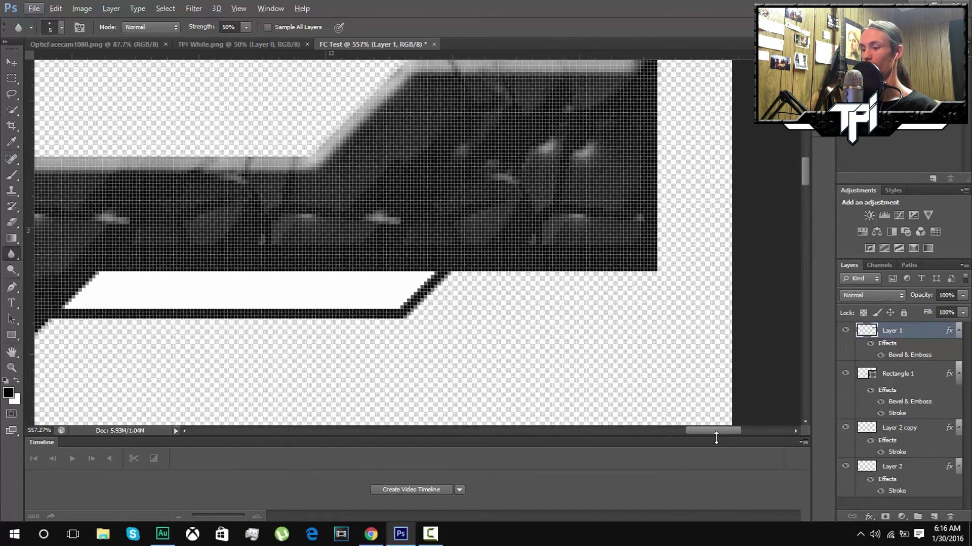
Blur the left end of Layer 1's shape where its sloped edge meets the frame's bottom bar
{"action": "left_click_drag", "start_coordinate": [717, 432], "coordinate": [624, 431]}
{"action": "scroll", "coordinate": [601, 292], "scroll_direction": "up", "scroll_amount": 4}
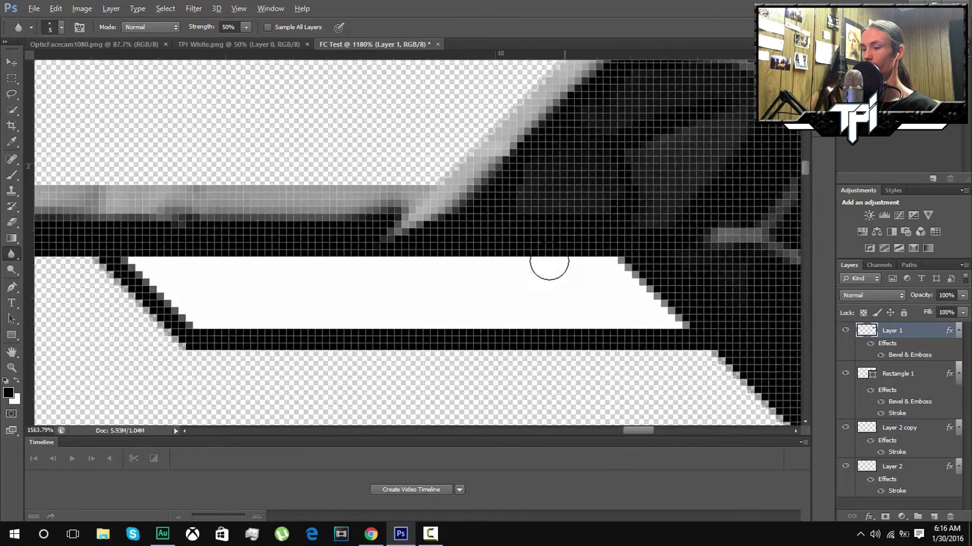
{"action": "mouse_move", "coordinate": [292, 212]}
{"action": "left_mouse_down"}
{"action": "mouse_move", "coordinate": [356, 210]}
{"action": "mouse_move", "coordinate": [243, 215]}
{"action": "mouse_move", "coordinate": [289, 220]}
{"action": "mouse_move", "coordinate": [329, 220]}
{"action": "mouse_move", "coordinate": [306, 210]}
{"action": "mouse_move", "coordinate": [185, 209]}
{"action": "mouse_move", "coordinate": [256, 200]}
{"action": "mouse_move", "coordinate": [346, 209]}
{"action": "left_mouse_up"}
{"action": "scroll", "coordinate": [345, 209], "scroll_direction": "down", "scroll_amount": 4}
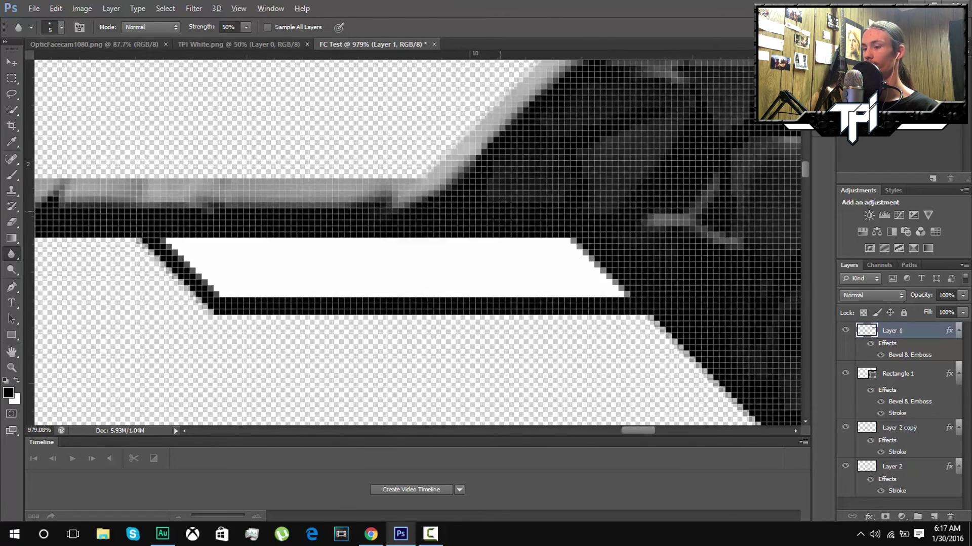
{"action": "scroll", "coordinate": [355, 209], "scroll_direction": "up", "scroll_amount": 4}
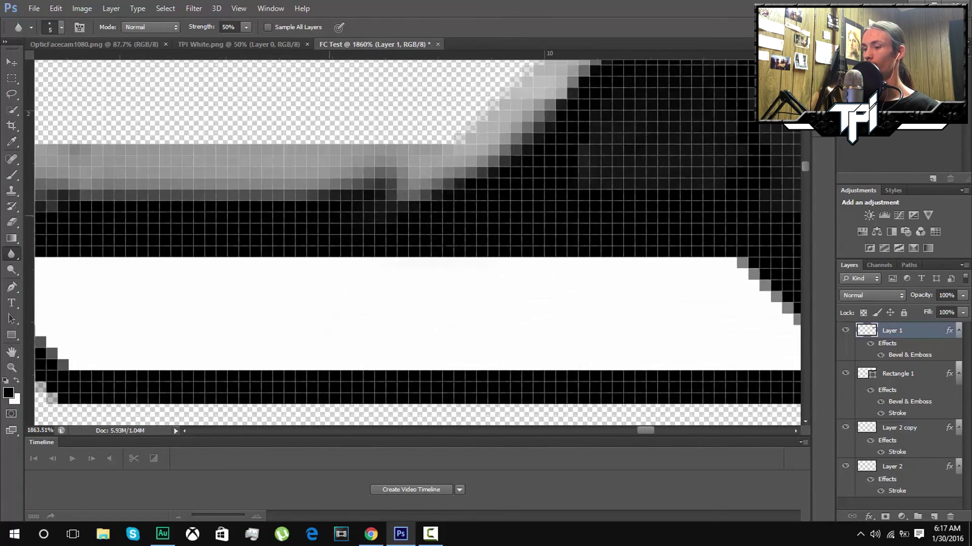
{"action": "scroll", "coordinate": [687, 253], "scroll_direction": "down", "scroll_amount": 8}
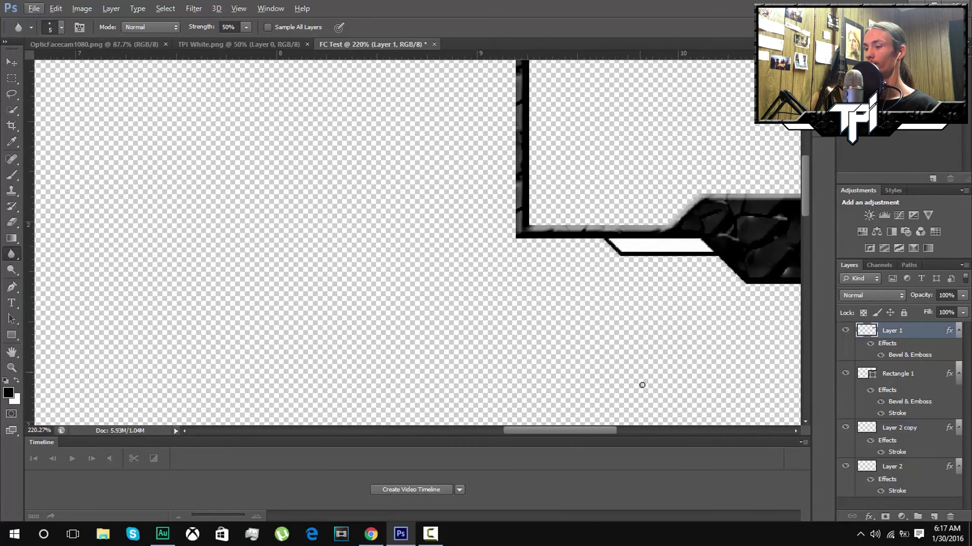
{"action": "scroll", "coordinate": [622, 425], "scroll_direction": "down", "scroll_amount": 3}
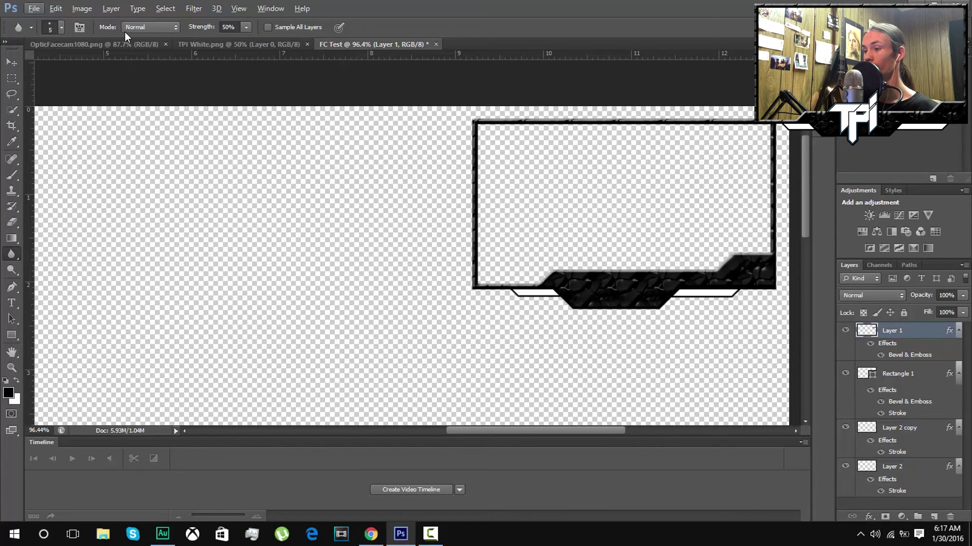
Resize the TPI White.png image to 256 × 256 pixels using Nearest Neighbor (preserve hard edges) resampling
{"action": "left_click", "coordinate": [228, 47]}
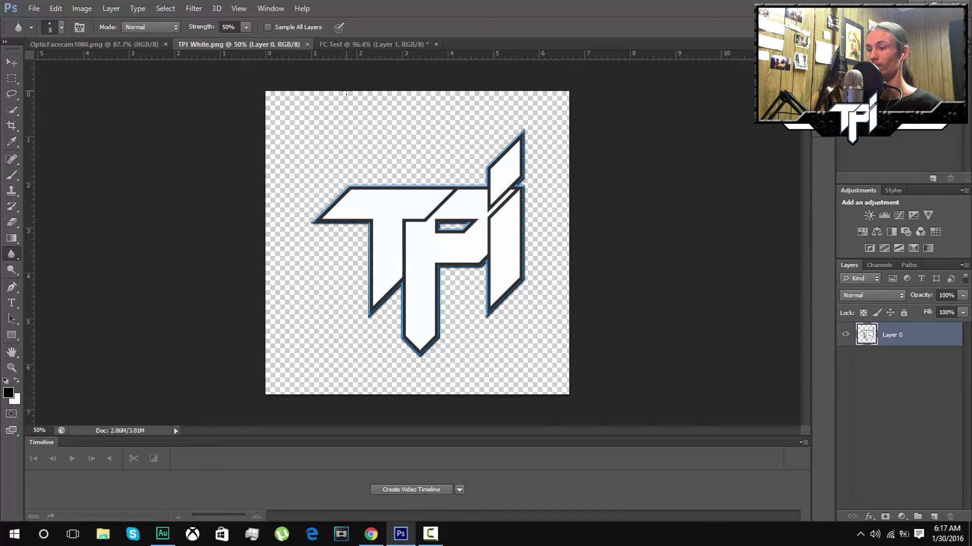
{"action": "left_click", "coordinate": [80, 14]}
{"action": "left_click", "coordinate": [130, 93]}
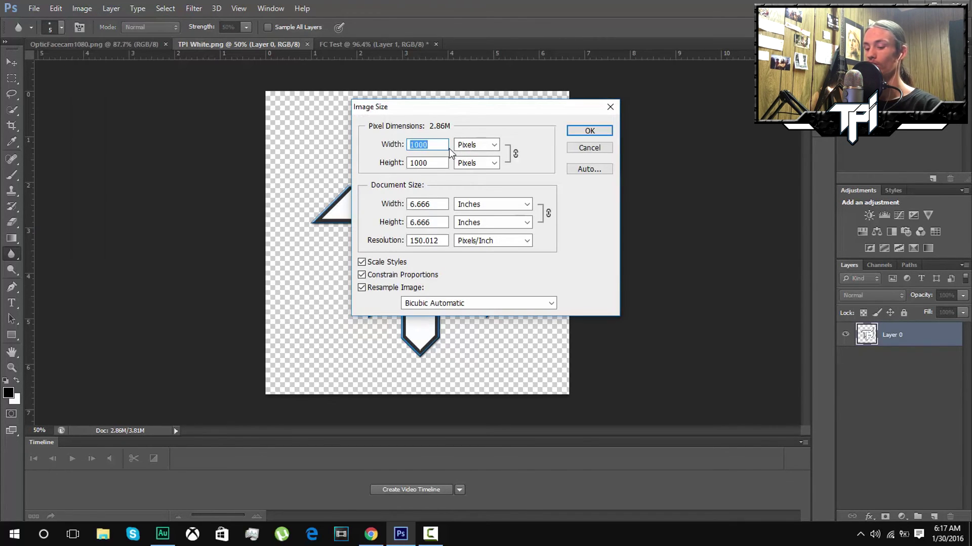
{"action": "type", "text": "256"}
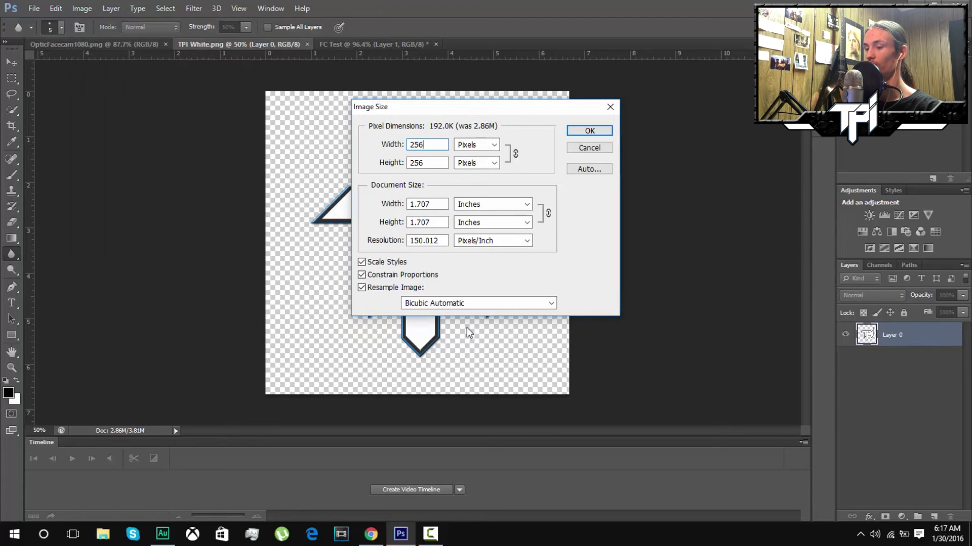
{"action": "left_click", "coordinate": [479, 301]}
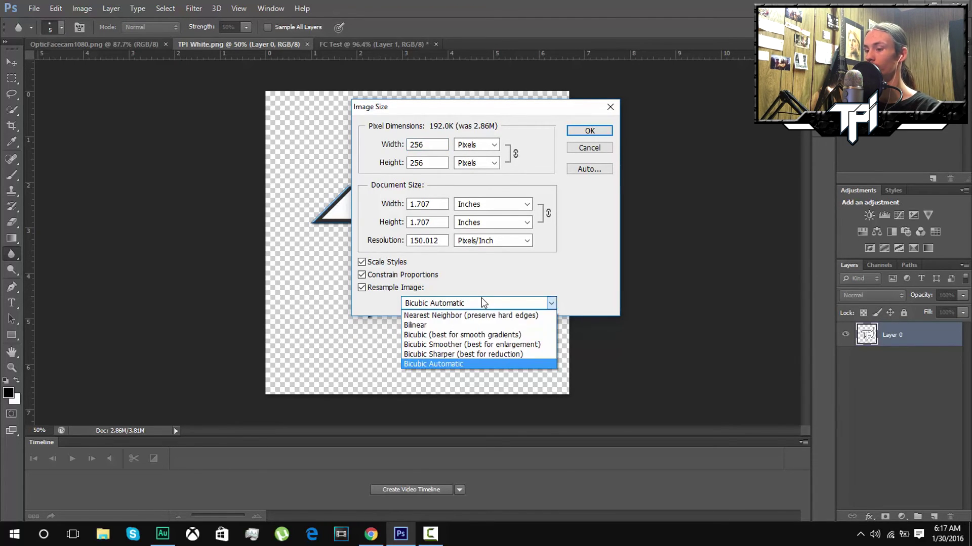
{"action": "left_click", "coordinate": [515, 315]}
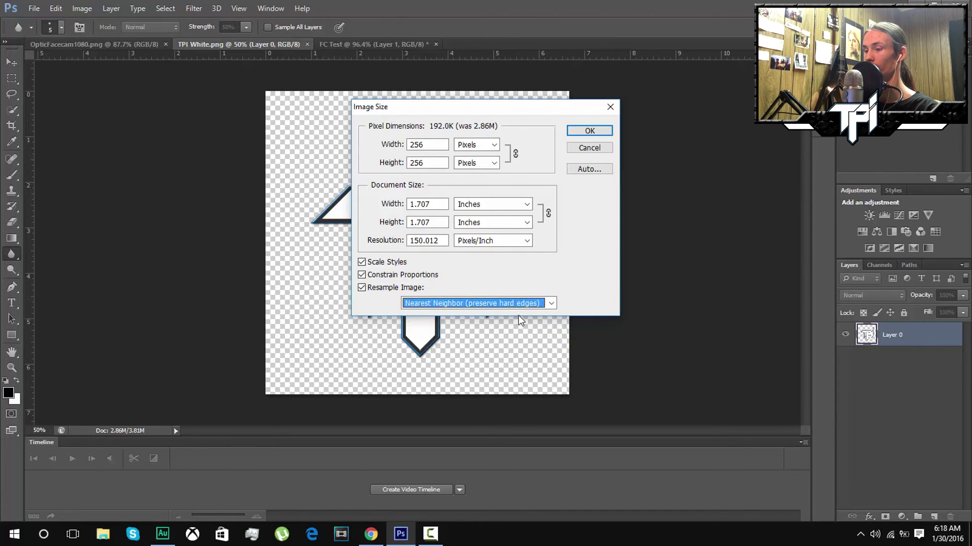
{"action": "left_click", "coordinate": [601, 132]}
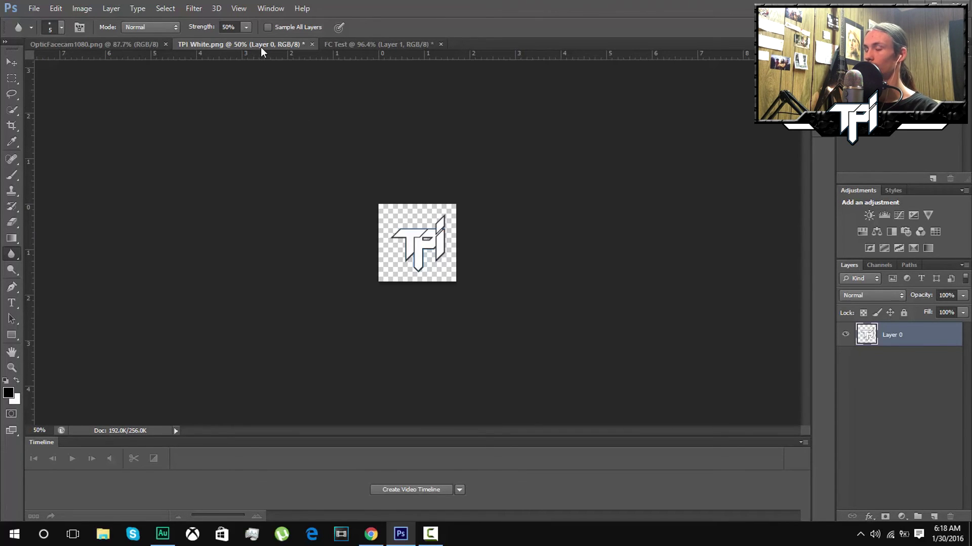
Float TPI White.png in its own window and copy its logo layer into the FC Test document over the frame's bottom
{"action": "left_click_drag", "start_coordinate": [262, 46], "coordinate": [251, 116]}
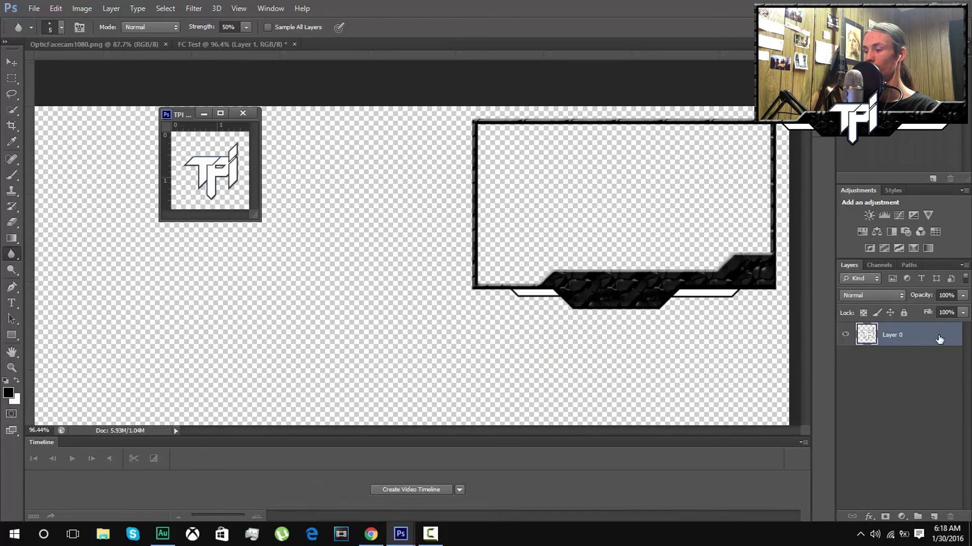
{"action": "left_click_drag", "start_coordinate": [939, 339], "coordinate": [272, 71]}
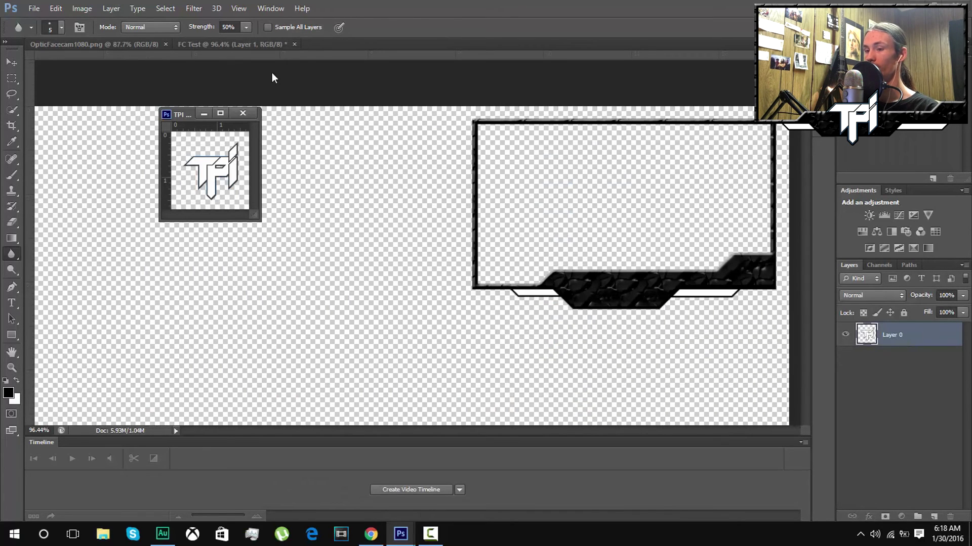
{"action": "double_click", "coordinate": [184, 116]}
{"action": "double_click", "coordinate": [704, 3]}
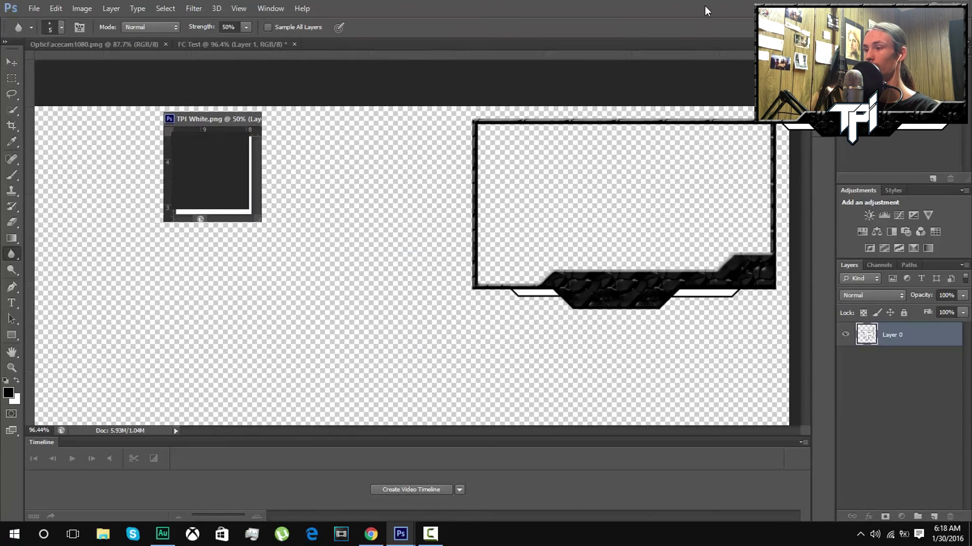
{"action": "left_click_drag", "start_coordinate": [946, 340], "coordinate": [683, 273]}
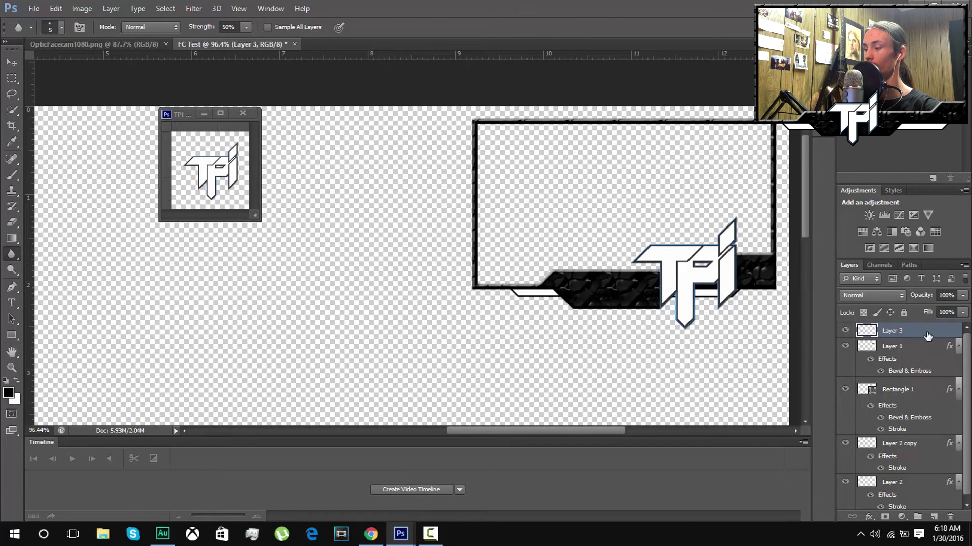
Scale the TPI logo proportionally to about 63.5% and center it on the angular bottom shape between the white accent bars
{"action": "key", "text": "ctrl+t"}
{"action": "left_click_drag", "start_coordinate": [713, 274], "coordinate": [649, 280]}
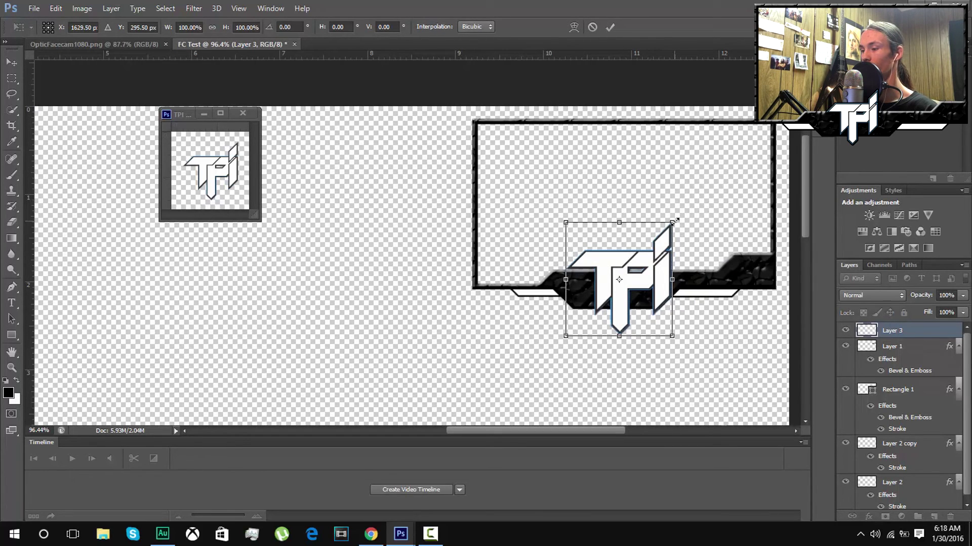
{"action": "left_click_drag", "start_coordinate": [673, 222], "coordinate": [659, 232]}
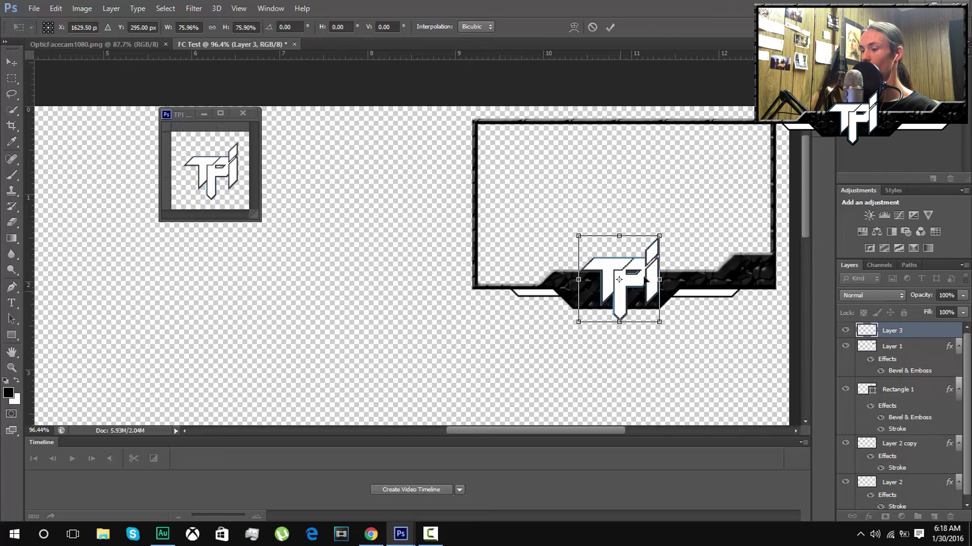
{"action": "left_click_drag", "start_coordinate": [647, 279], "coordinate": [641, 280]}
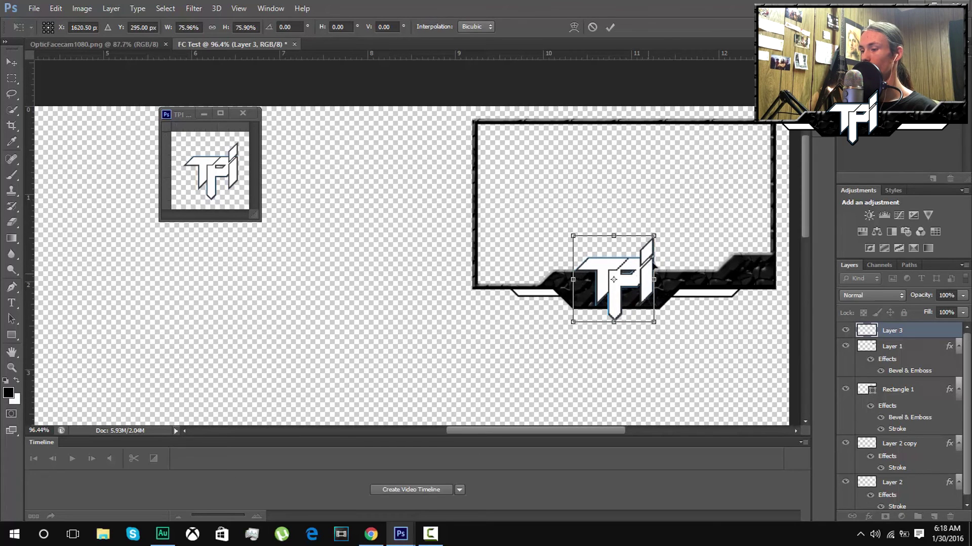
{"action": "left_click_drag", "start_coordinate": [657, 232], "coordinate": [649, 237]}
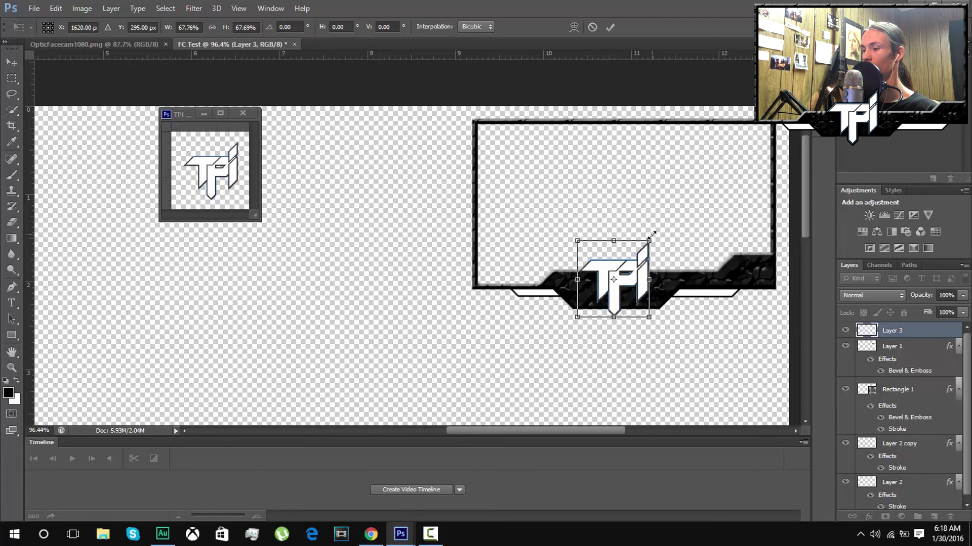
{"action": "left_click_drag", "start_coordinate": [651, 234], "coordinate": [649, 238]}
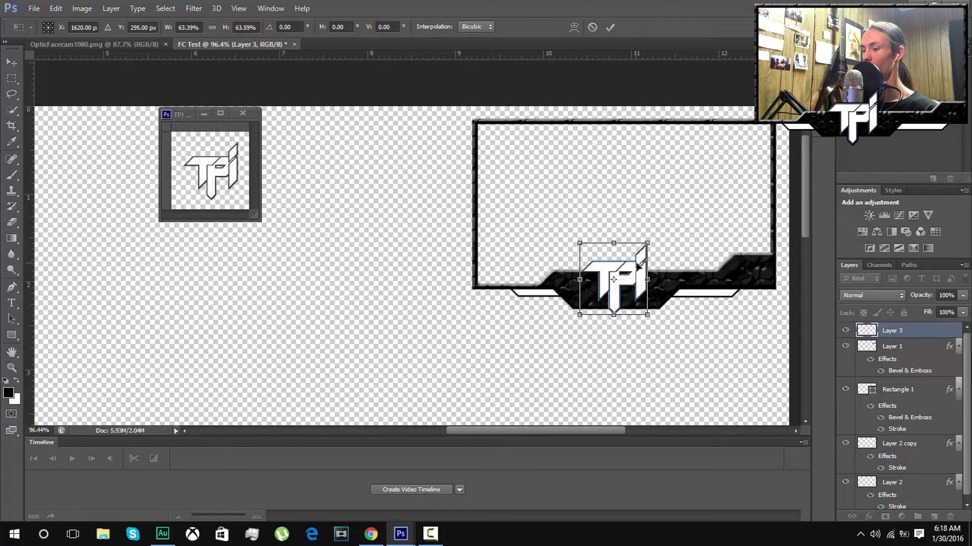
{"action": "left_click_drag", "start_coordinate": [638, 274], "coordinate": [637, 273]}
{"action": "key", "text": "Return"}
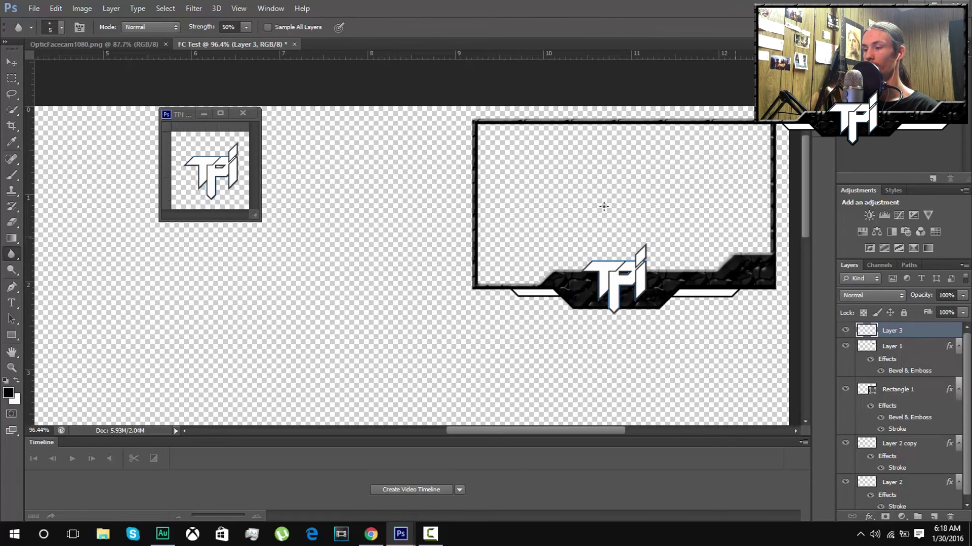
Add a 3 px black outside Stroke at 100% opacity to the TPI logo on Layer 3
{"action": "double_click", "coordinate": [939, 330]}
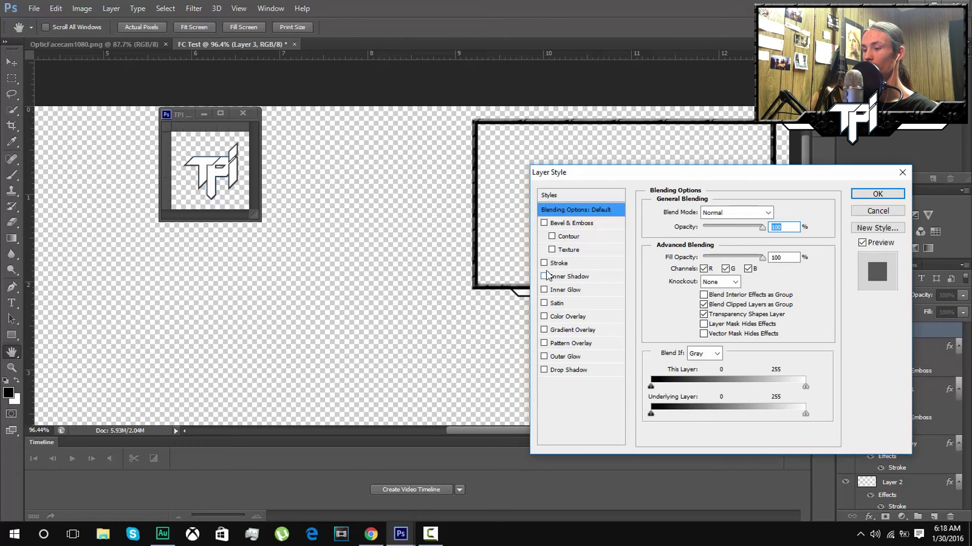
{"action": "left_click", "coordinate": [590, 264]}
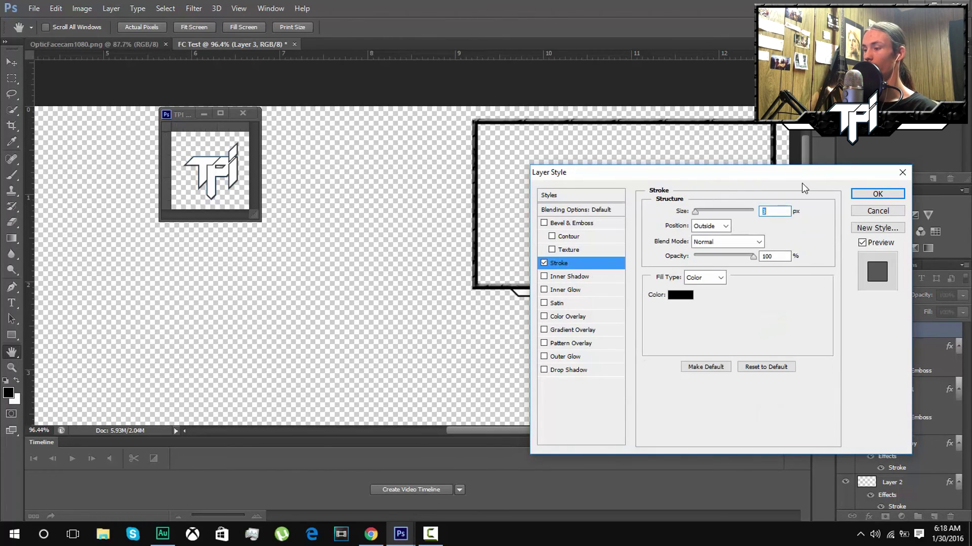
{"action": "left_click_drag", "start_coordinate": [808, 175], "coordinate": [837, 331]}
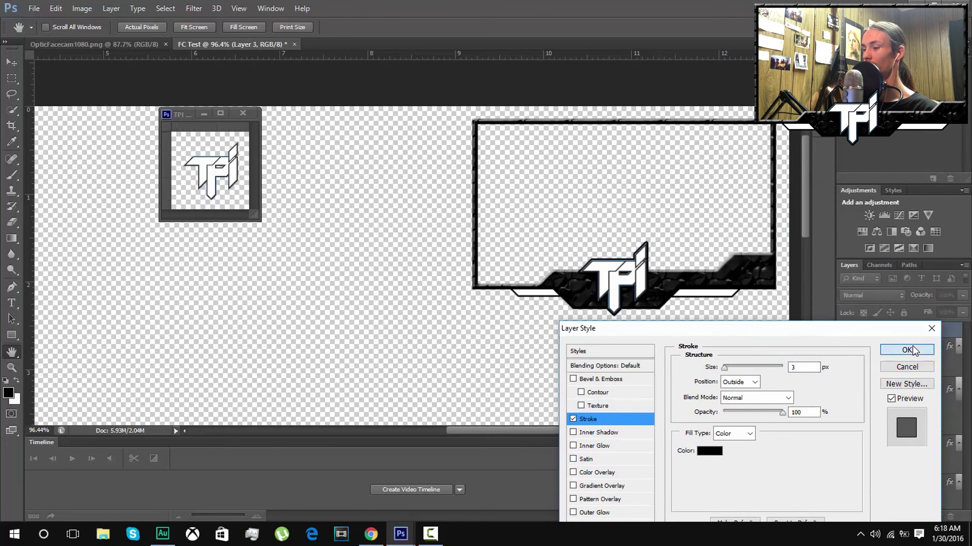
{"action": "left_click", "coordinate": [914, 350]}
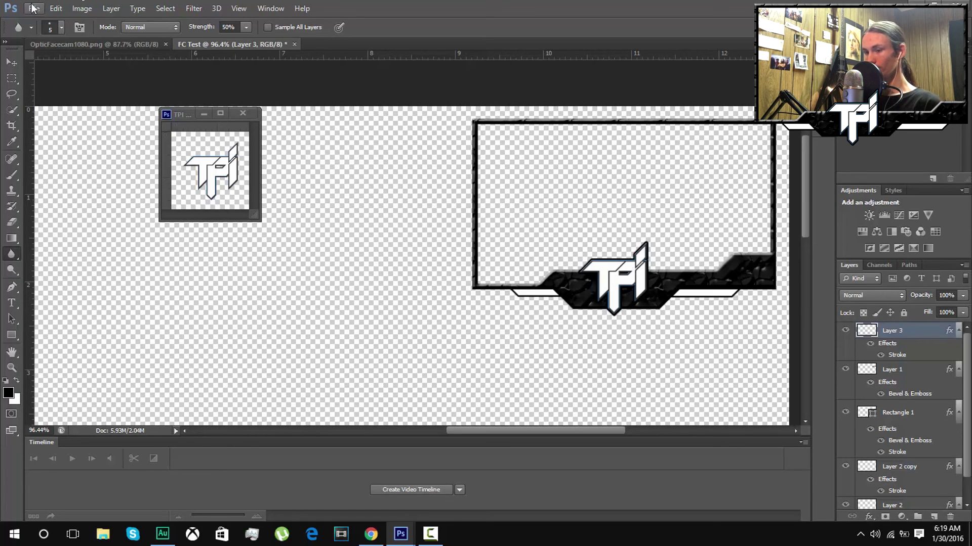
Close TPI White.png without saving its changes
{"action": "left_click", "coordinate": [240, 113]}
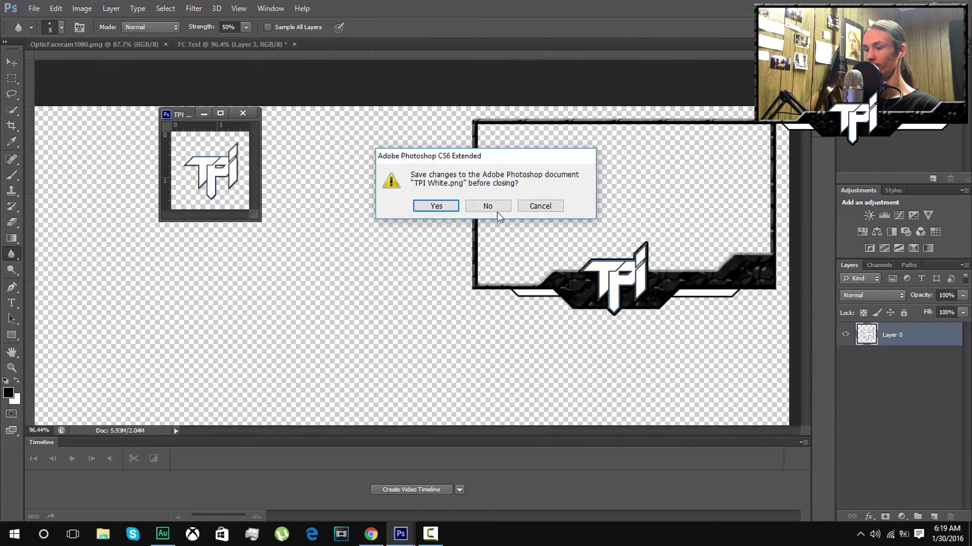
{"action": "left_click", "coordinate": [497, 211]}
{"action": "left_click", "coordinate": [34, 9]}
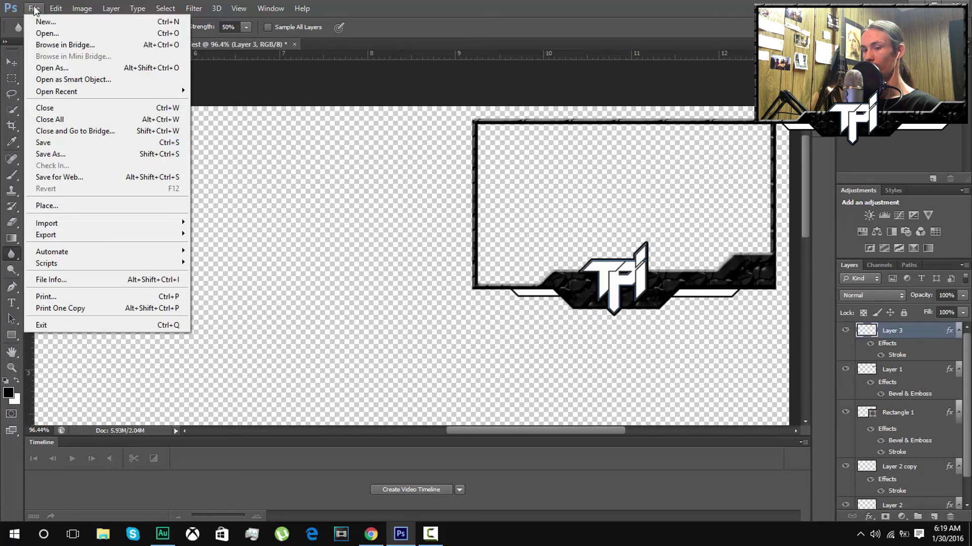
{"action": "left_click", "coordinate": [210, 165]}
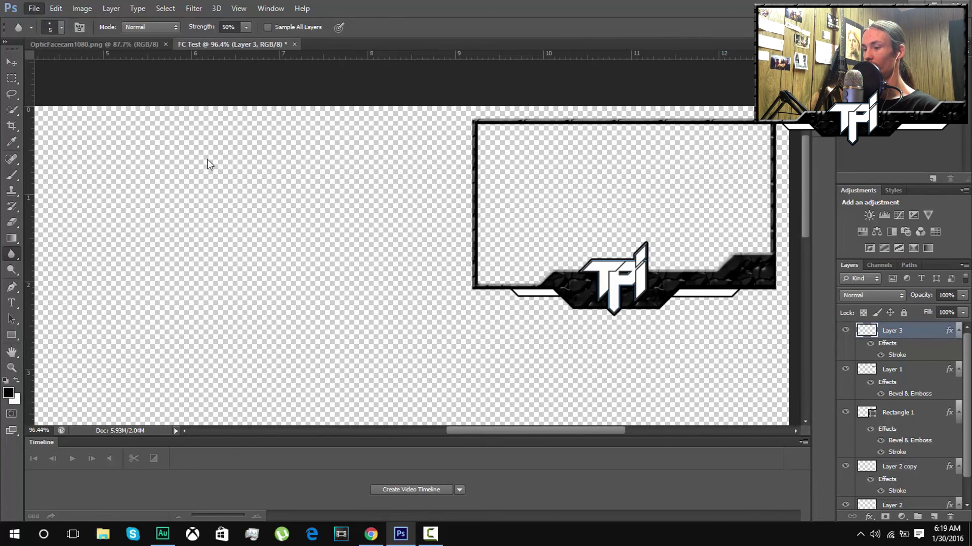
Set up saving FC Test as a PNG copy in the PNG folder, and cancel without saving
{"action": "key", "text": "ctrl+shift+s"}
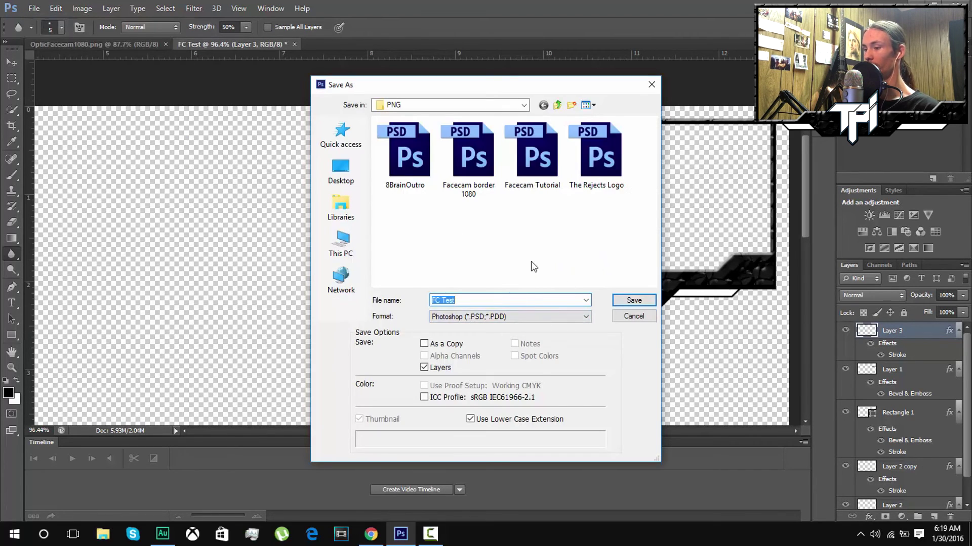
{"action": "left_click", "coordinate": [628, 316]}
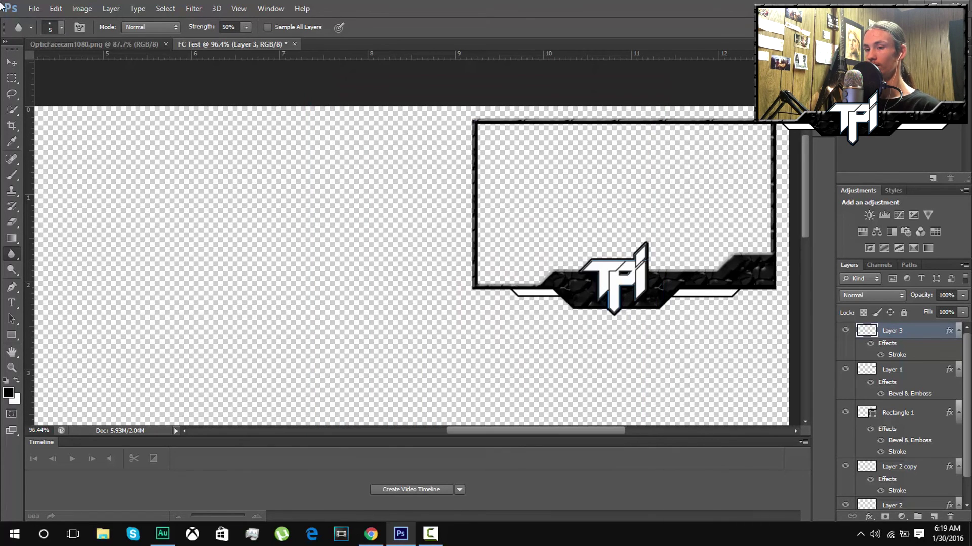
{"action": "left_click", "coordinate": [37, 9]}
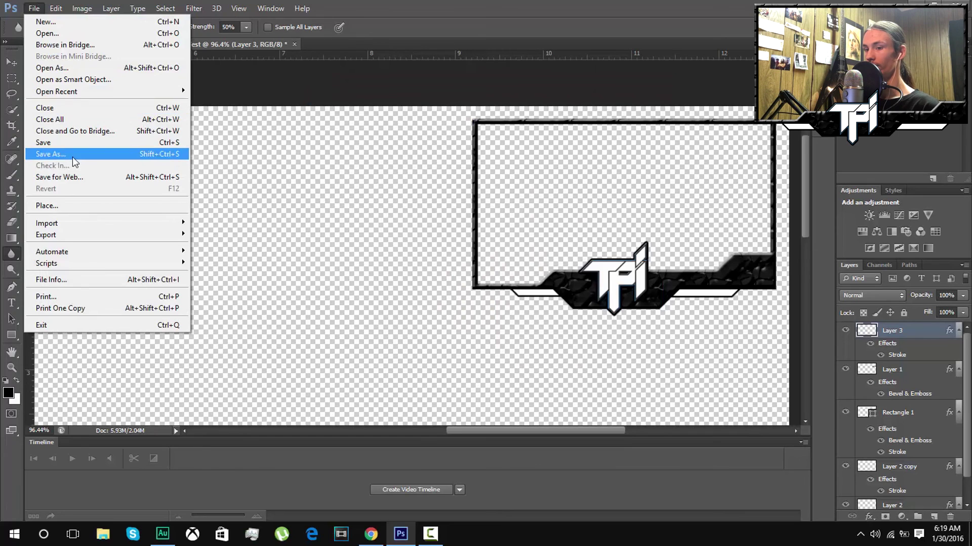
{"action": "left_click", "coordinate": [58, 154]}
{"action": "left_click", "coordinate": [530, 317]}
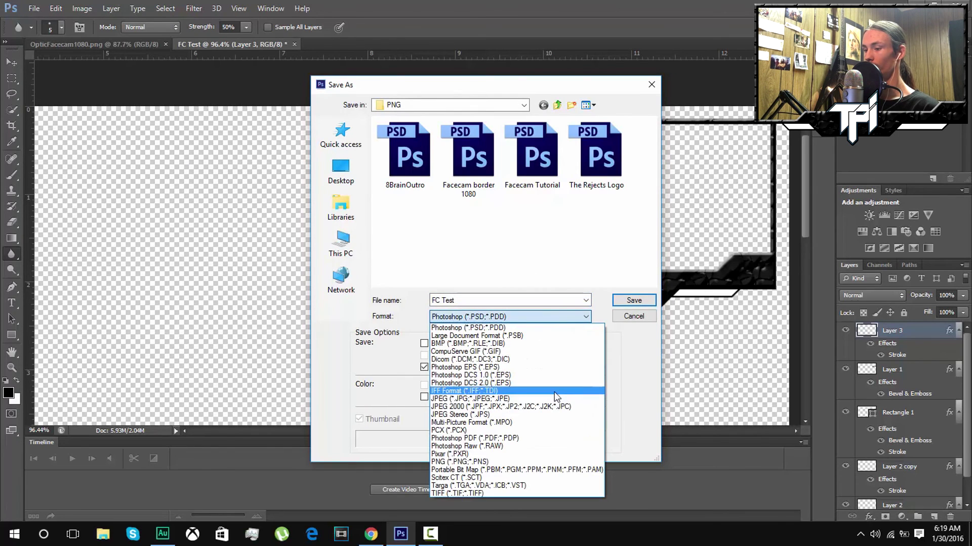
{"action": "left_click", "coordinate": [560, 461]}
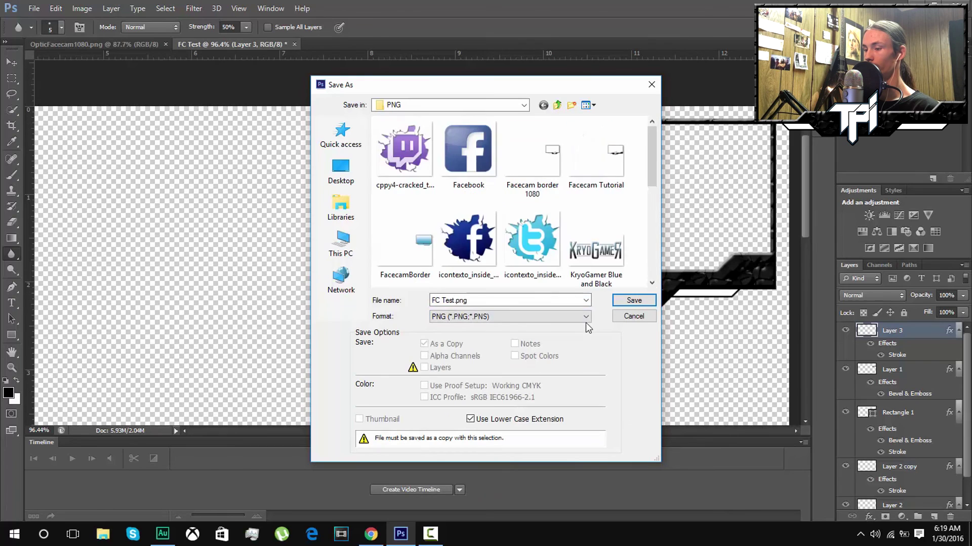
{"action": "left_click", "coordinate": [633, 316]}
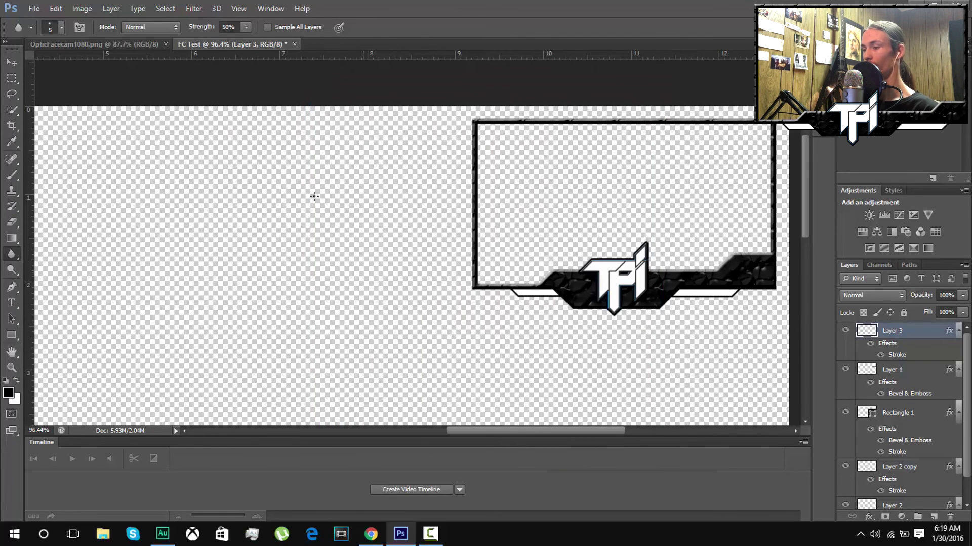
View the OpticFacecam1080.png document and return to the FC Test document
{"action": "left_click", "coordinate": [84, 45]}
{"action": "left_click", "coordinate": [236, 44]}
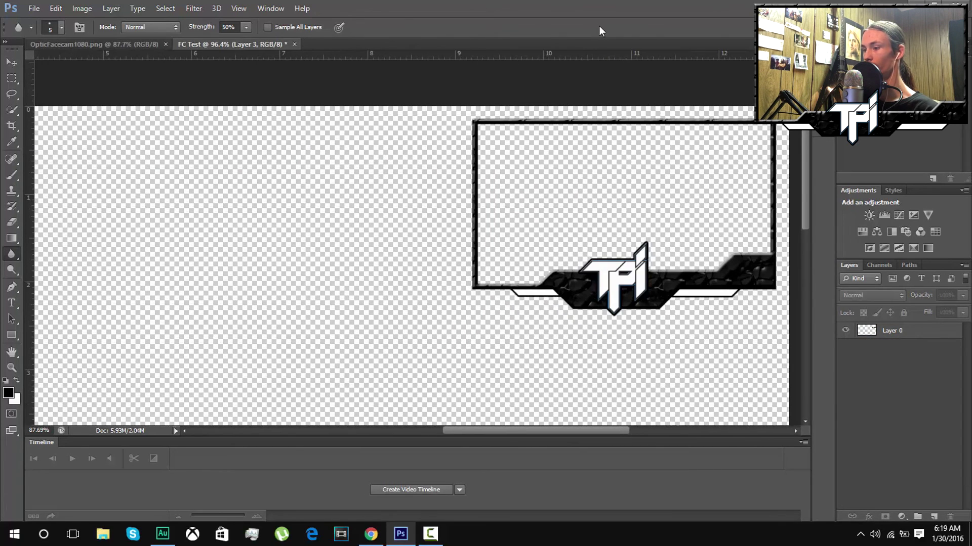